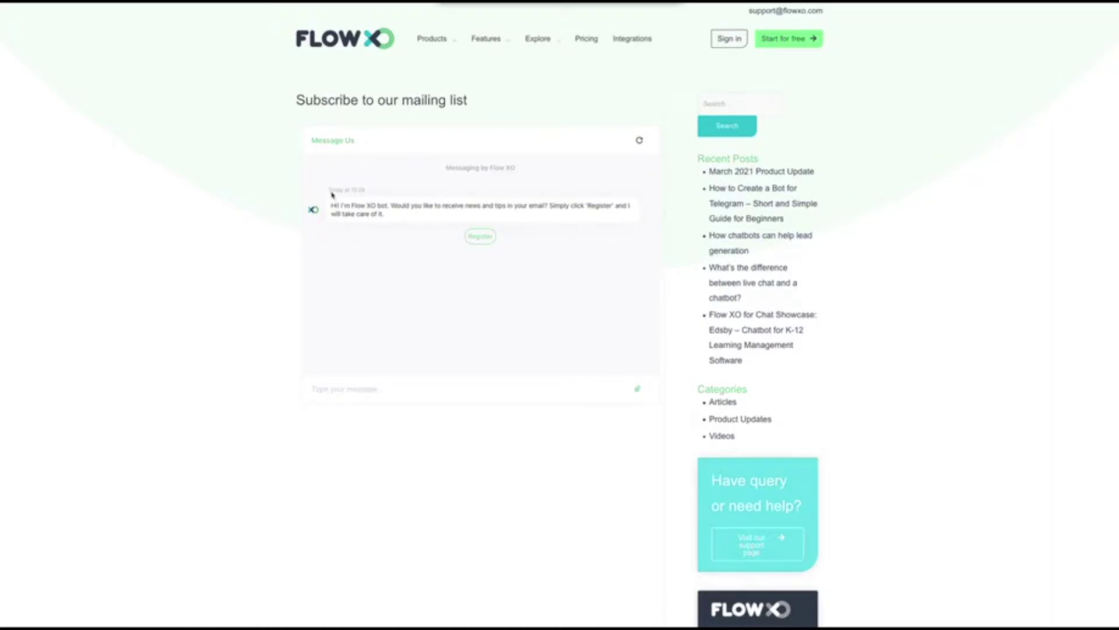
# Step: Start registration with the bot in the website chat widget and read its getting-started message
pyautogui.click(379, 217)
pyautogui.moveTo(379, 216); pyautogui.dragTo(503, 204)
pyautogui.click(464, 203)
pyautogui.click(483, 240)
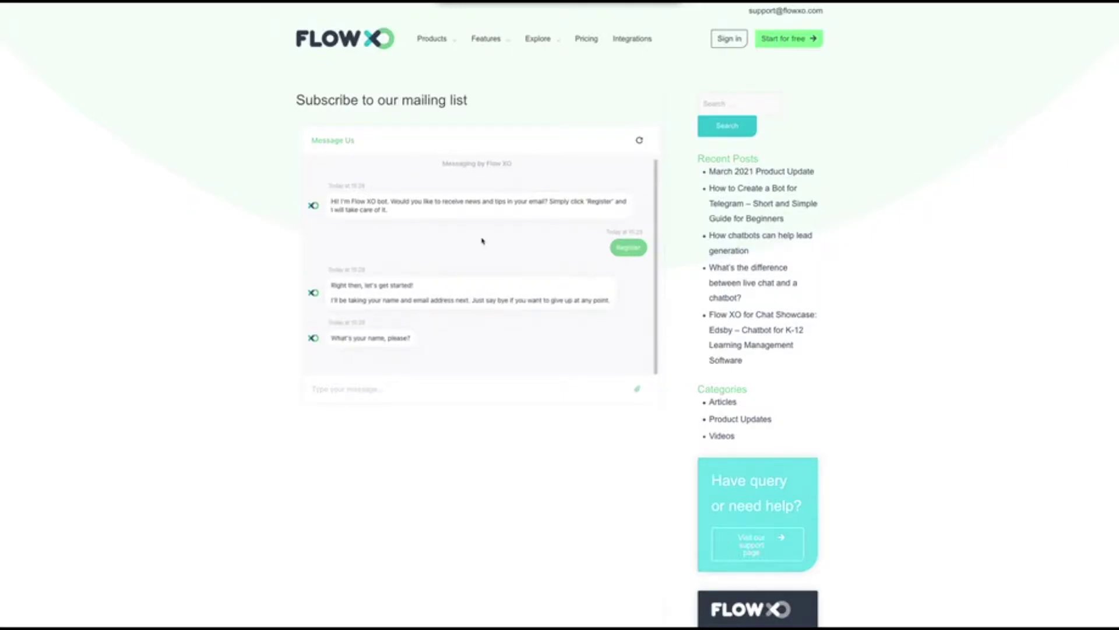
pyautogui.moveTo(347, 285); pyautogui.dragTo(463, 307)
pyautogui.click(459, 297)
# Step: Send the user's first name to the bot
pyautogui.write('John')
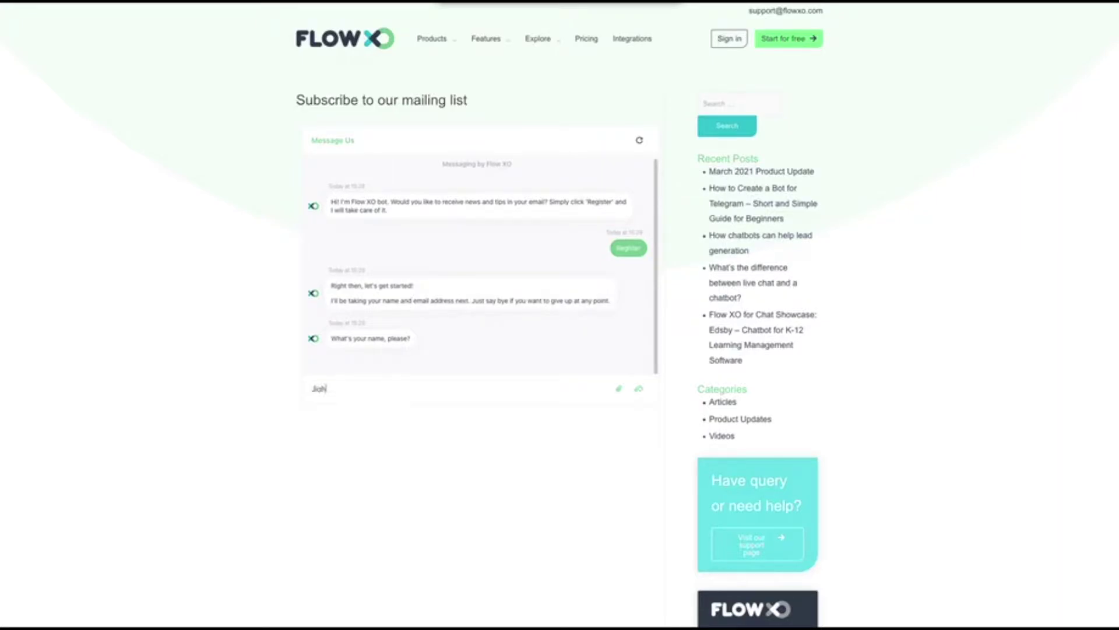
pyautogui.press('BackSpace')
pyautogui.press('BackSpace')
pyautogui.press('BackSpace')
pyautogui.write('ohn')
pyautogui.press('Return')
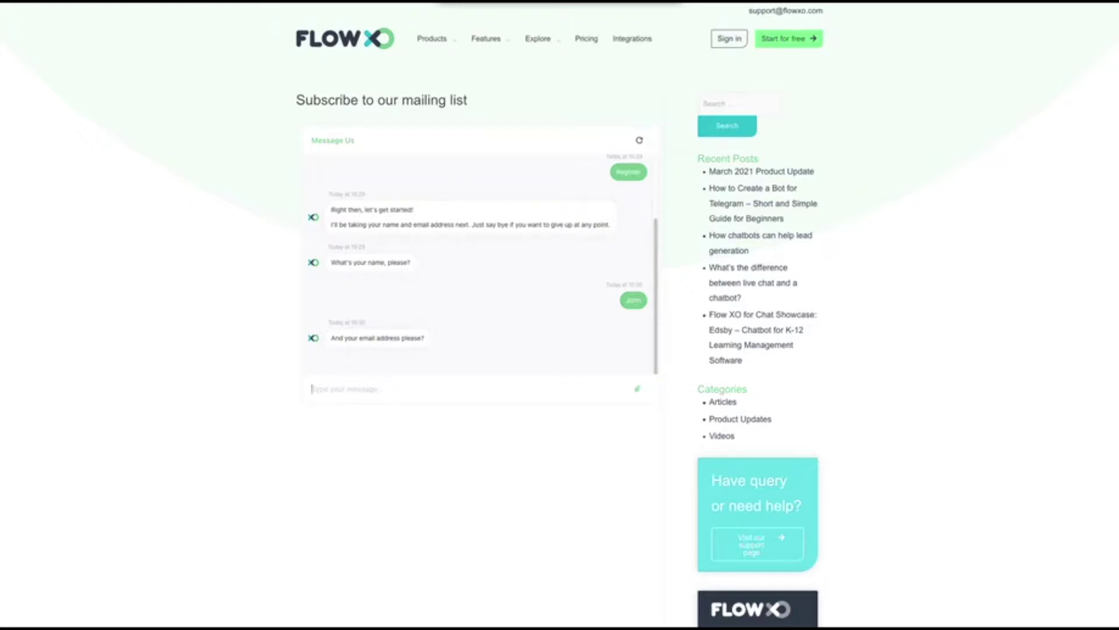
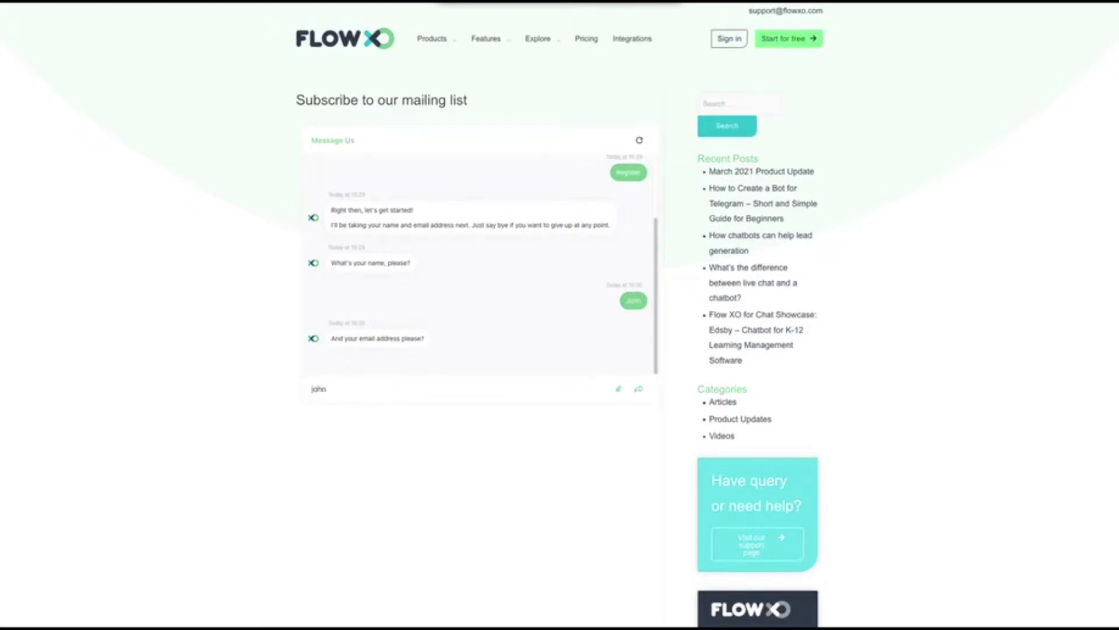
# Step: Submit the user's email address, resend it after rejection, and confirm with Yes!
pyautogui.press('Return')
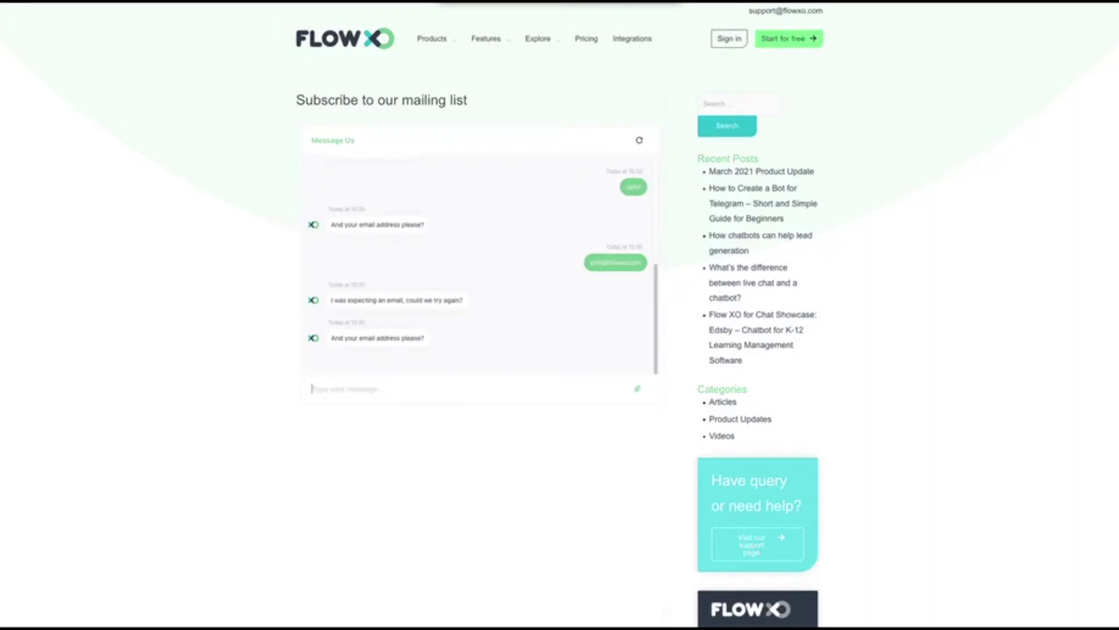
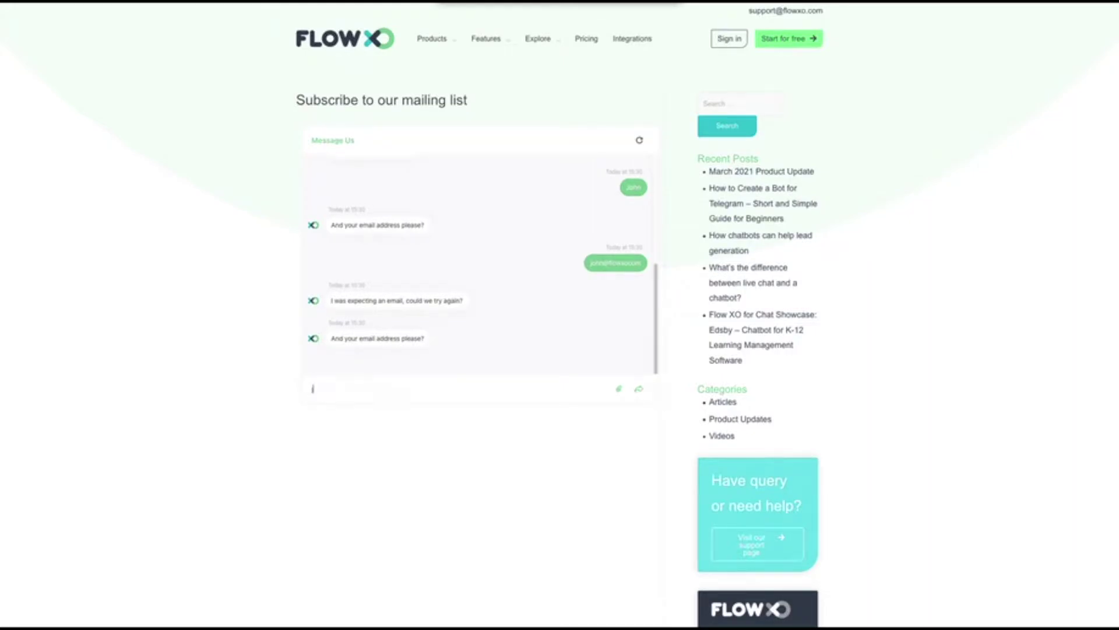
pyautogui.press('Return')
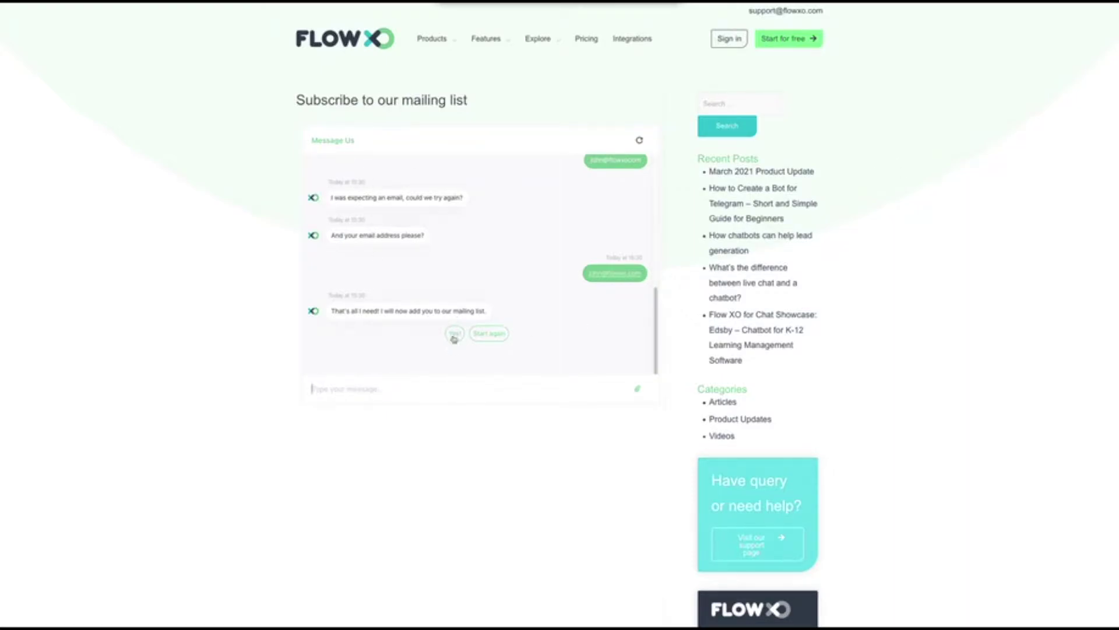
pyautogui.click(454, 334)
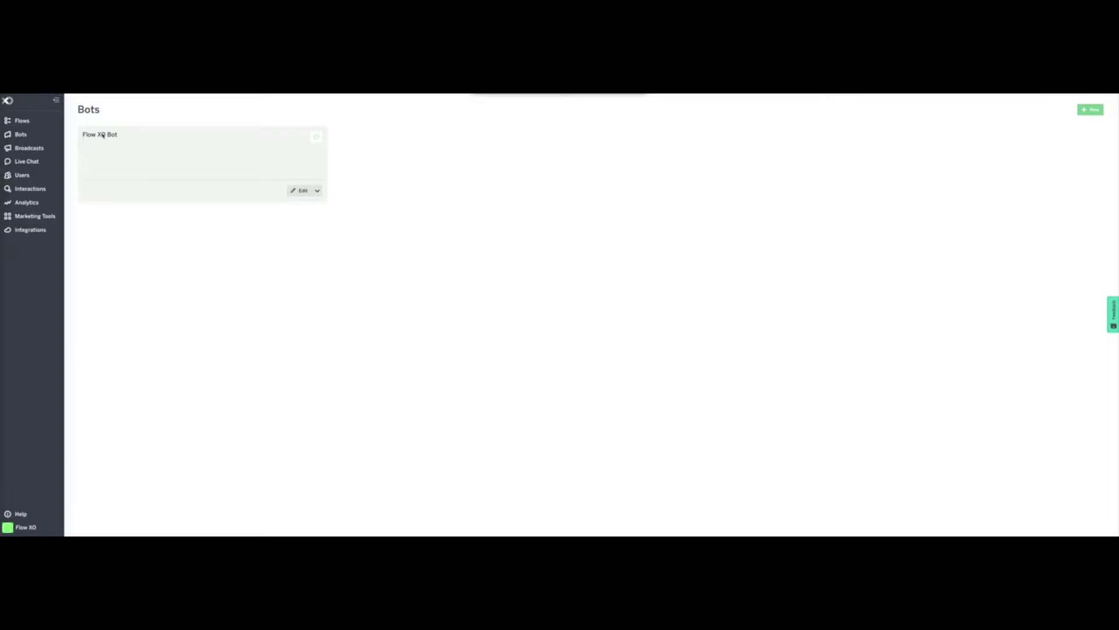
# Step: Dismiss the new-bot platform chooser and open Flow XO Bot's Update Bot settings
pyautogui.click(1091, 114)
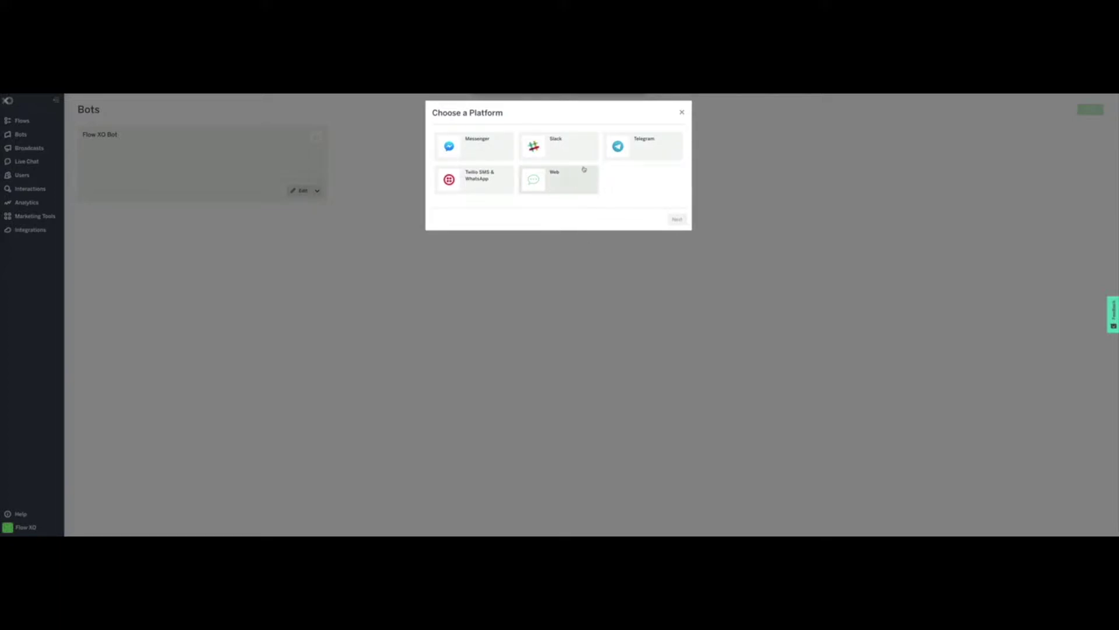
pyautogui.click(682, 112)
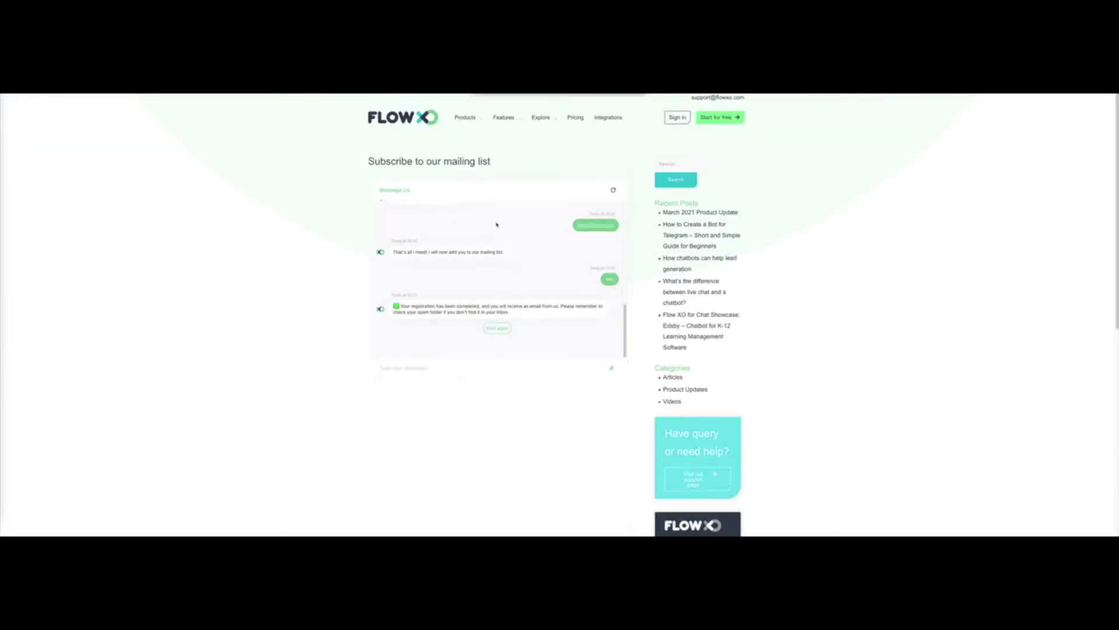
pyautogui.moveTo(624, 338); pyautogui.dragTo(626, 233)
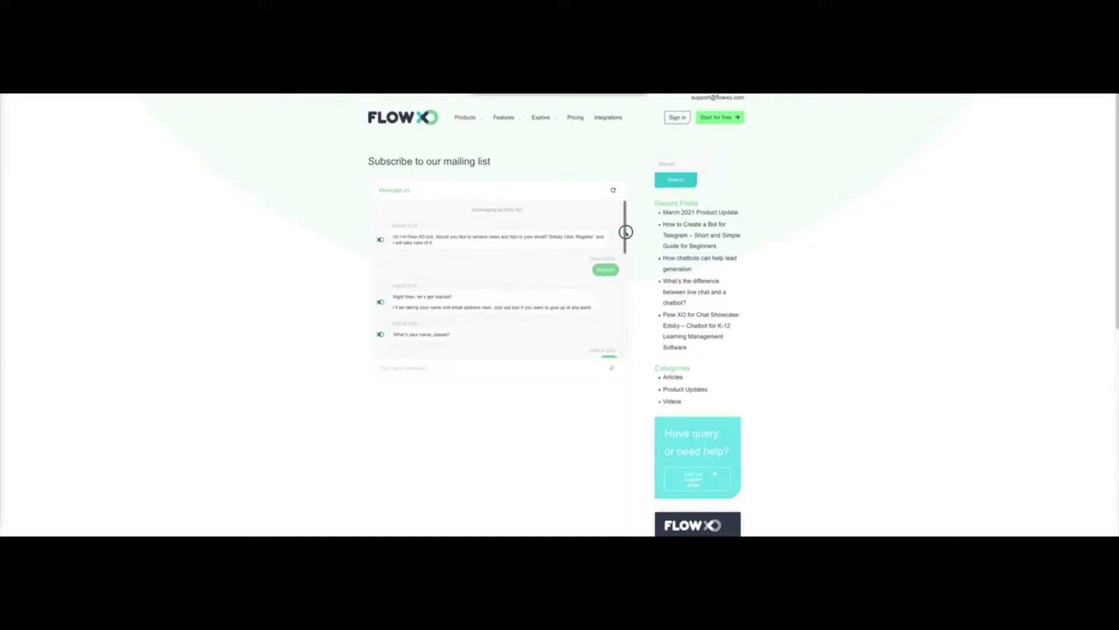
pyautogui.moveTo(449, 245); pyautogui.dragTo(393, 237)
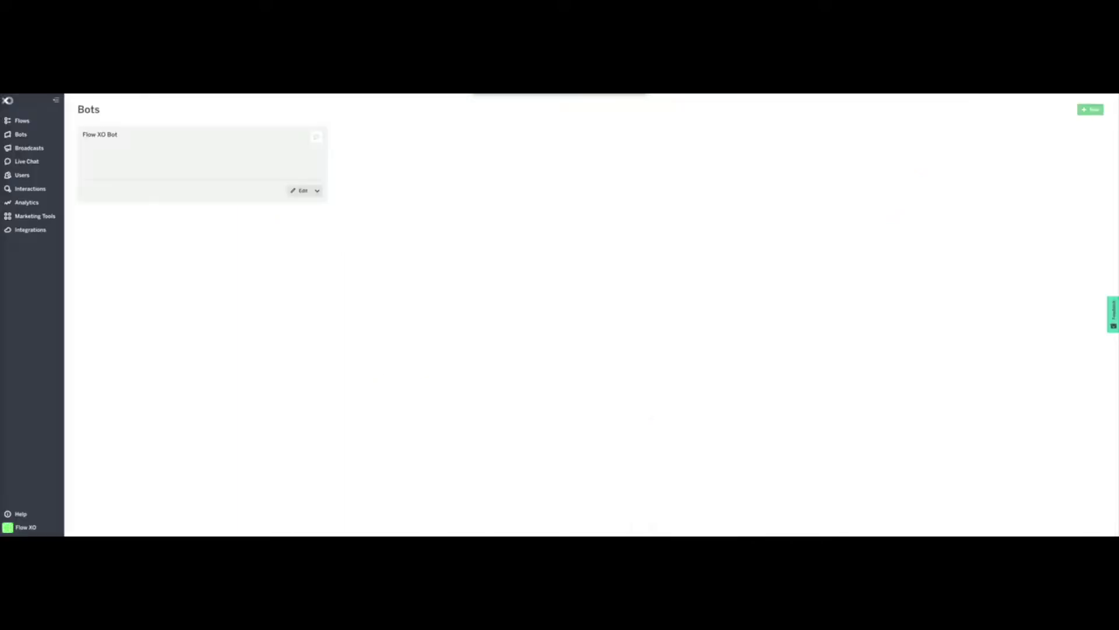
pyautogui.click(302, 190)
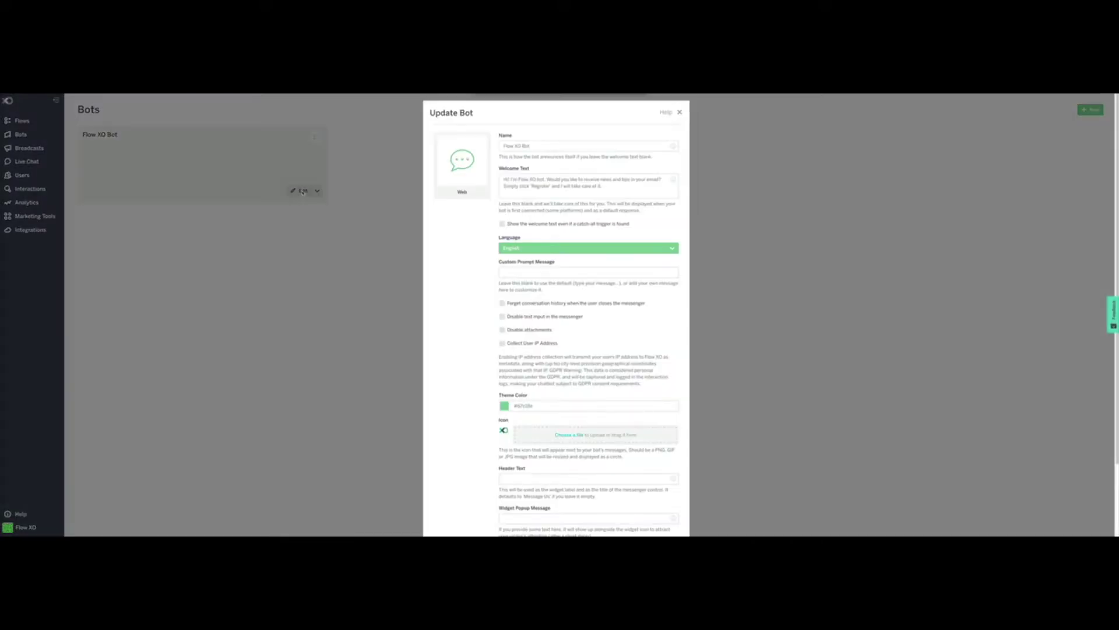
# Step: Review Flow XO Bot's name and welcome text, then save the bot settings
pyautogui.moveTo(568, 145); pyautogui.dragTo(502, 145)
pyautogui.click(548, 145)
pyautogui.click(606, 190)
pyautogui.moveTo(612, 187); pyautogui.dragTo(491, 173)
pyautogui.scroll(-3, 569, 363)
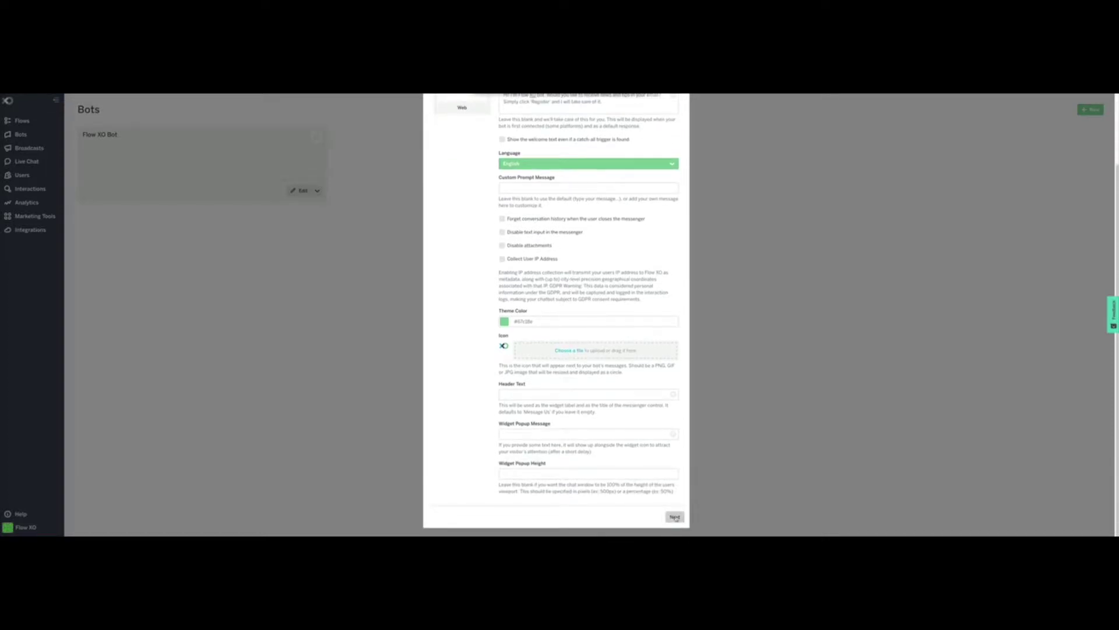
pyautogui.click(675, 516)
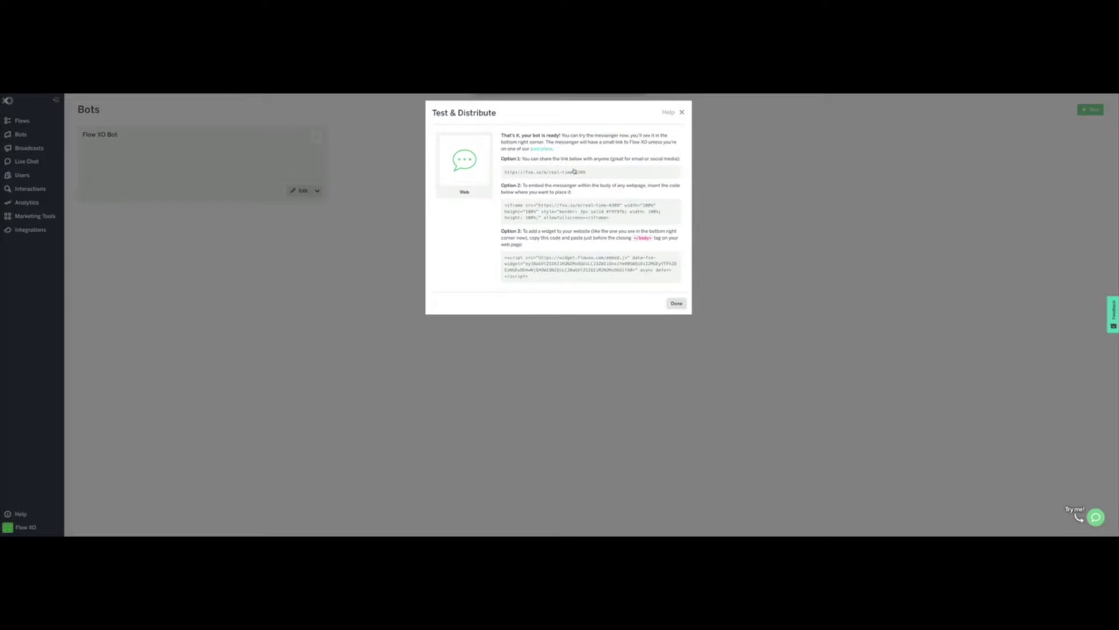
# Step: Test the bot via the Option 1 messenger link and Option 2 iframe embed, then finish
pyautogui.moveTo(587, 173); pyautogui.dragTo(496, 176)
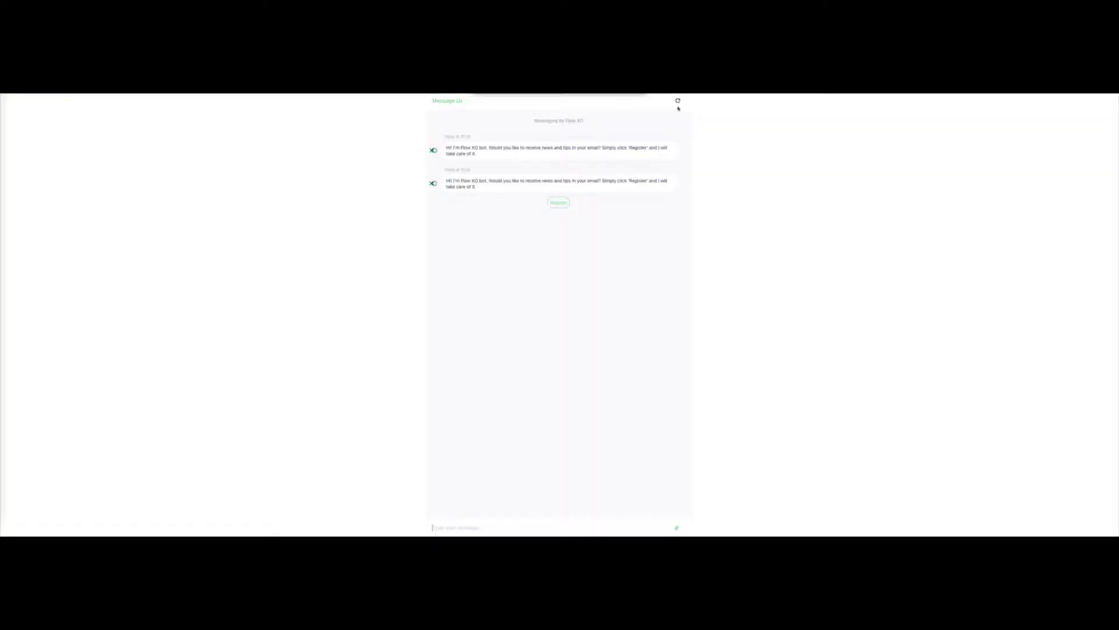
pyautogui.click(678, 103)
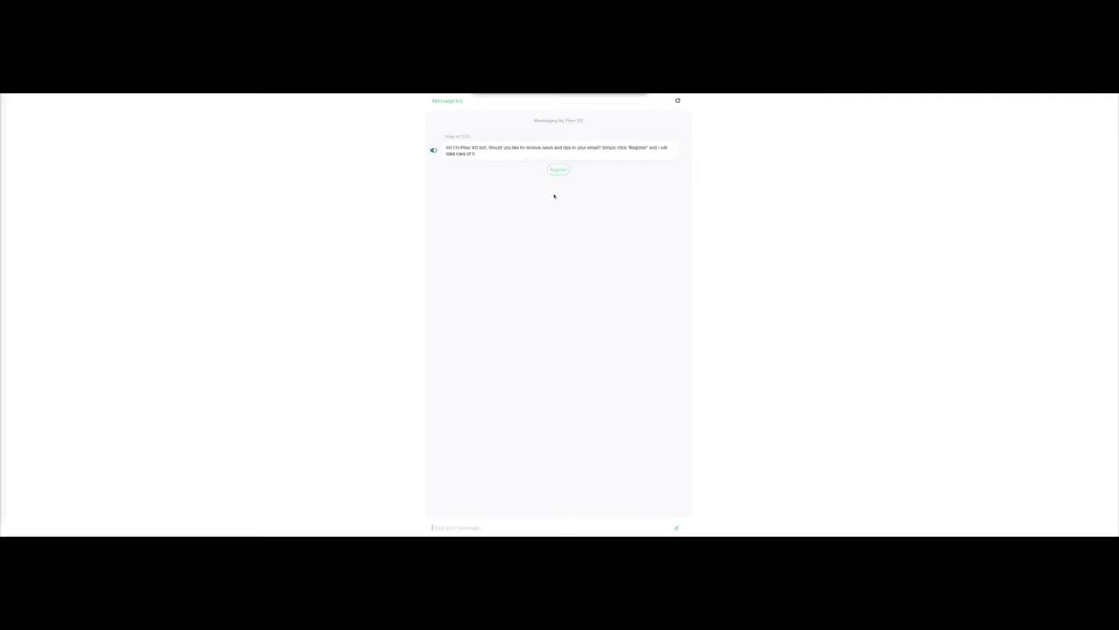
pyautogui.click(559, 171)
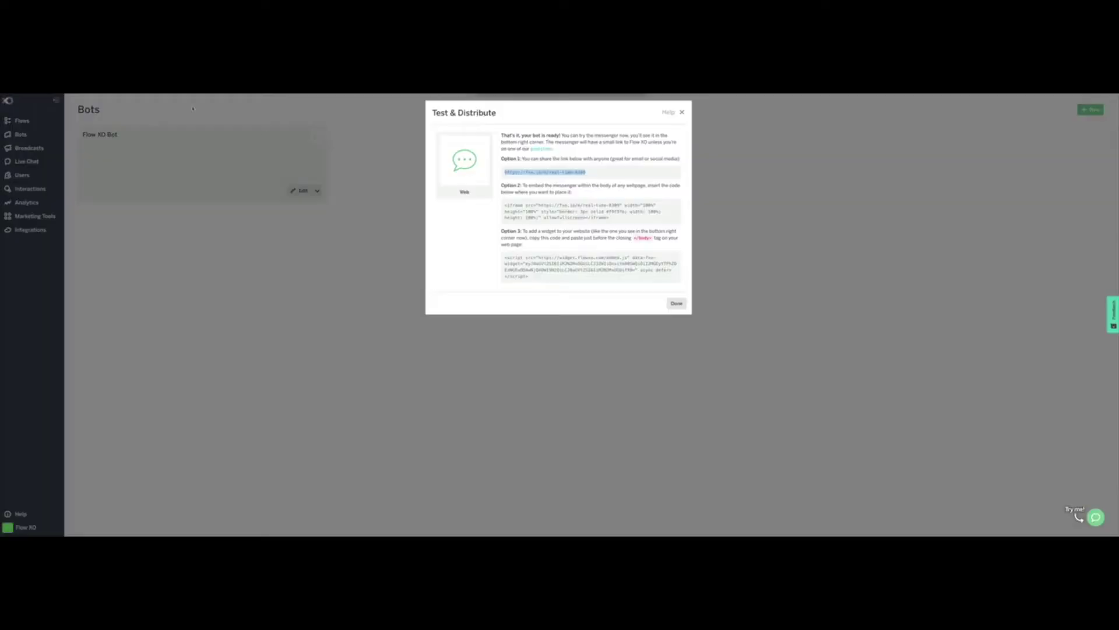
pyautogui.moveTo(614, 220); pyautogui.dragTo(488, 205)
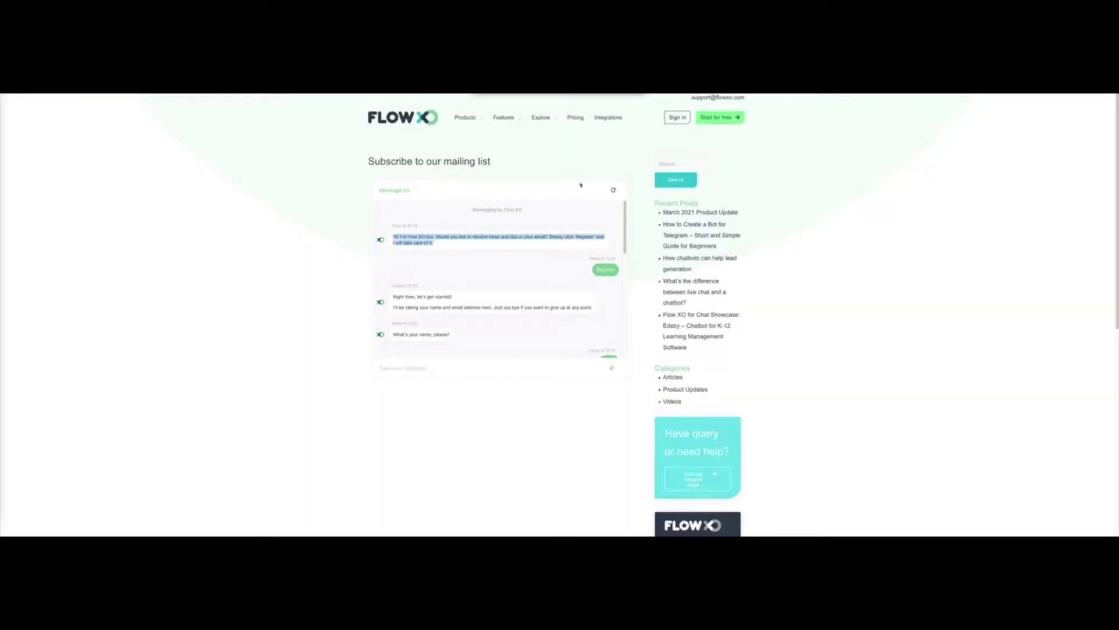
pyautogui.click(613, 192)
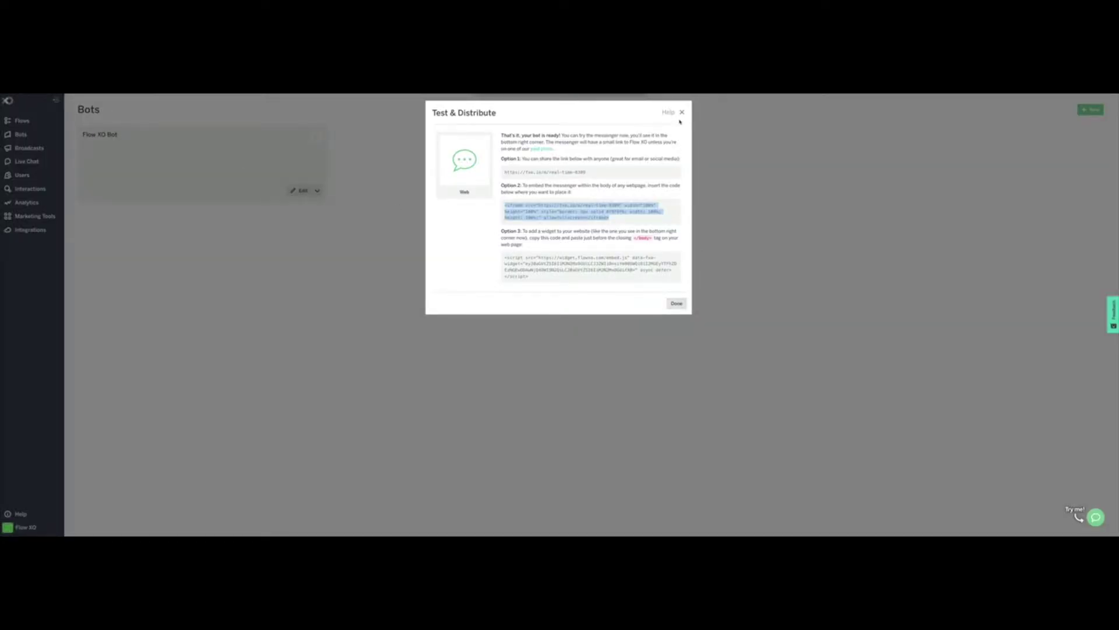
pyautogui.click(677, 303)
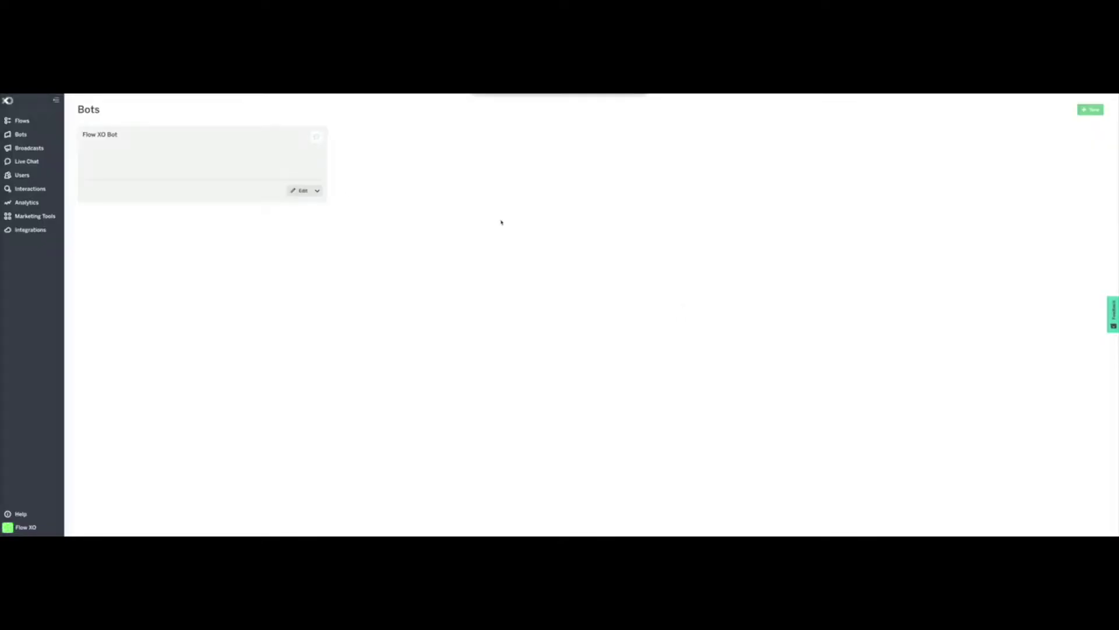
# Step: Reopen Flow XO Bot's settings, check its name, and close them without changes
pyautogui.click(111, 135)
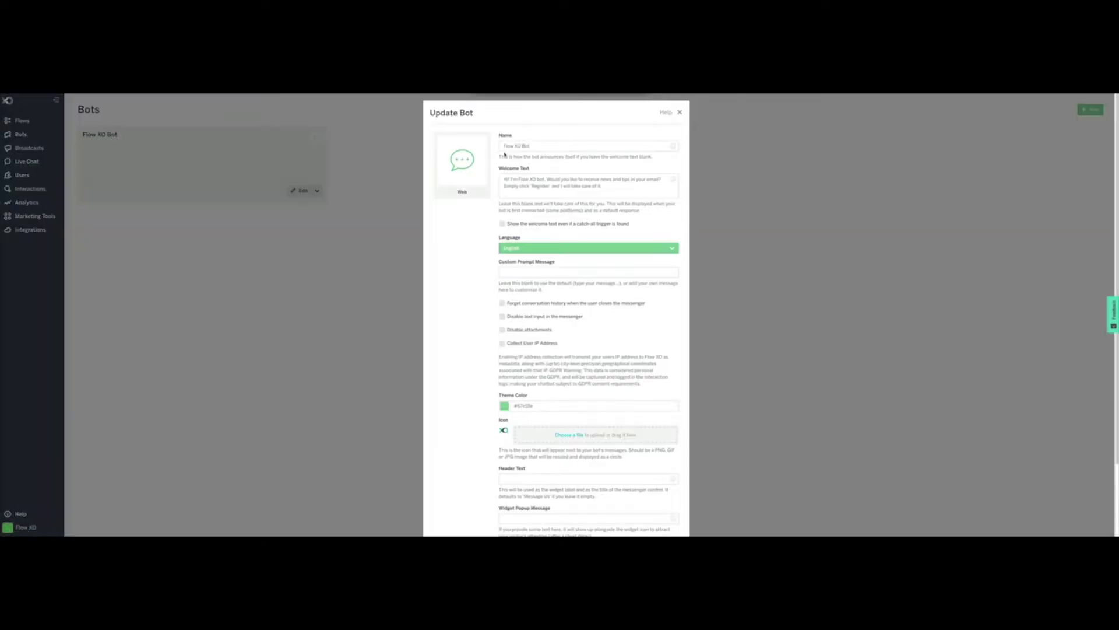
pyautogui.moveTo(549, 147); pyautogui.dragTo(494, 146)
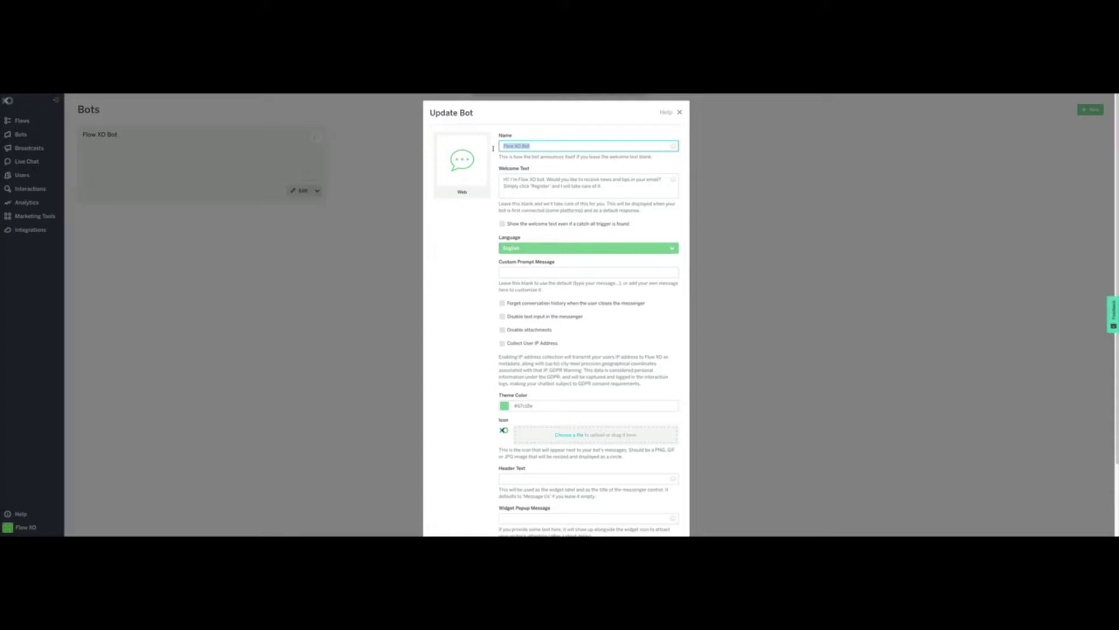
pyautogui.click(680, 112)
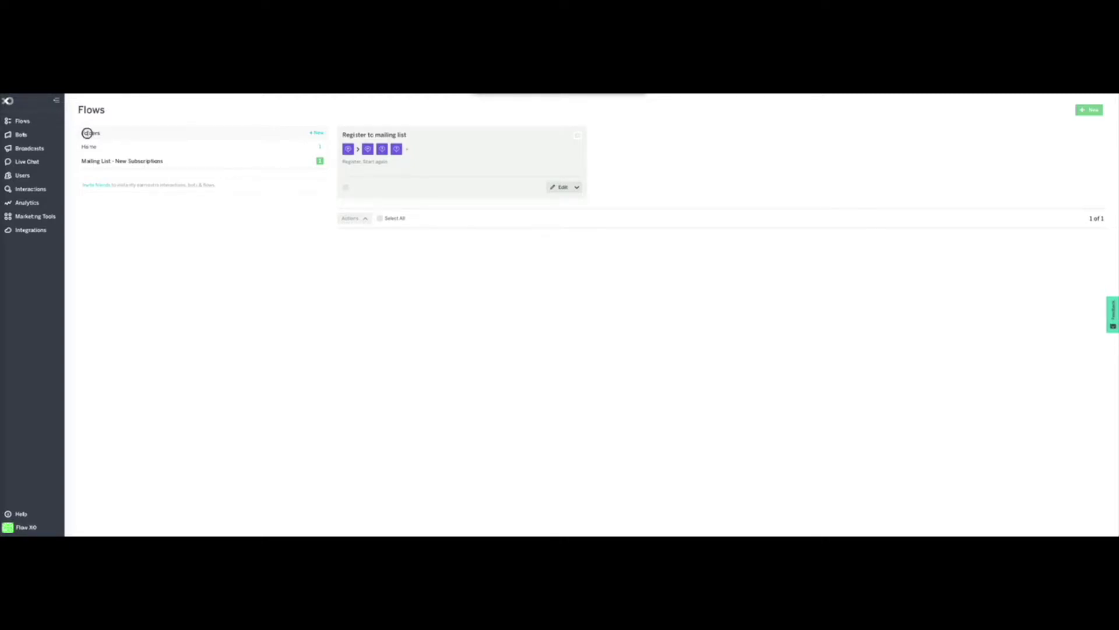
# Step: Re-save the Mailing List - New Subscriptions folder, then start a new flow
pyautogui.tripleClick(90, 134)
pyautogui.click(125, 132)
pyautogui.click(320, 162)
pyautogui.click(653, 146)
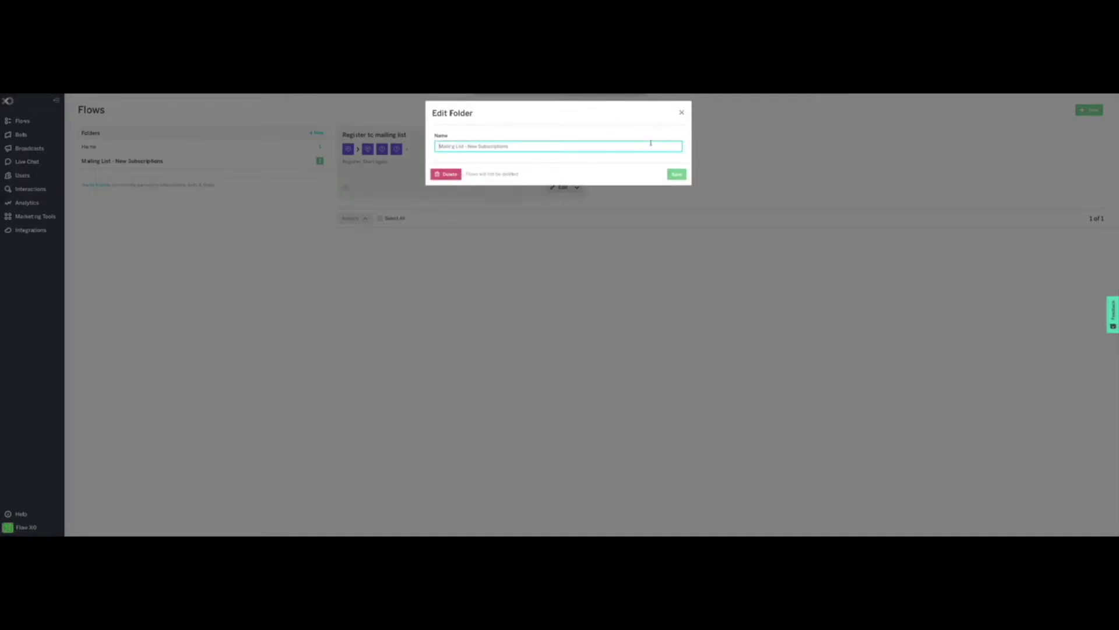
pyautogui.click(677, 175)
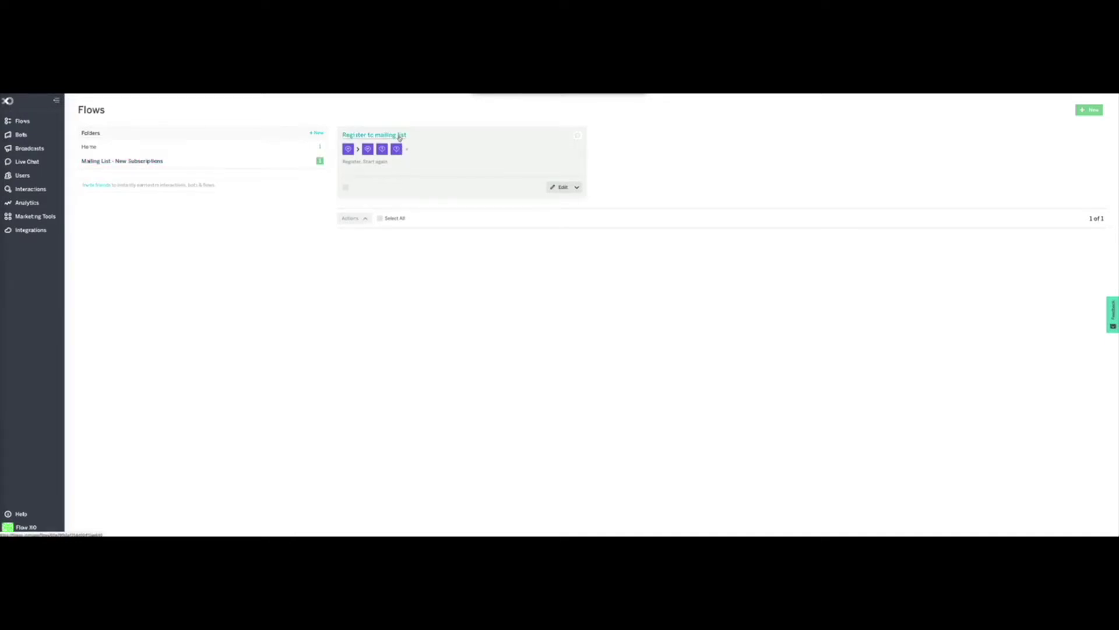
pyautogui.click(1093, 111)
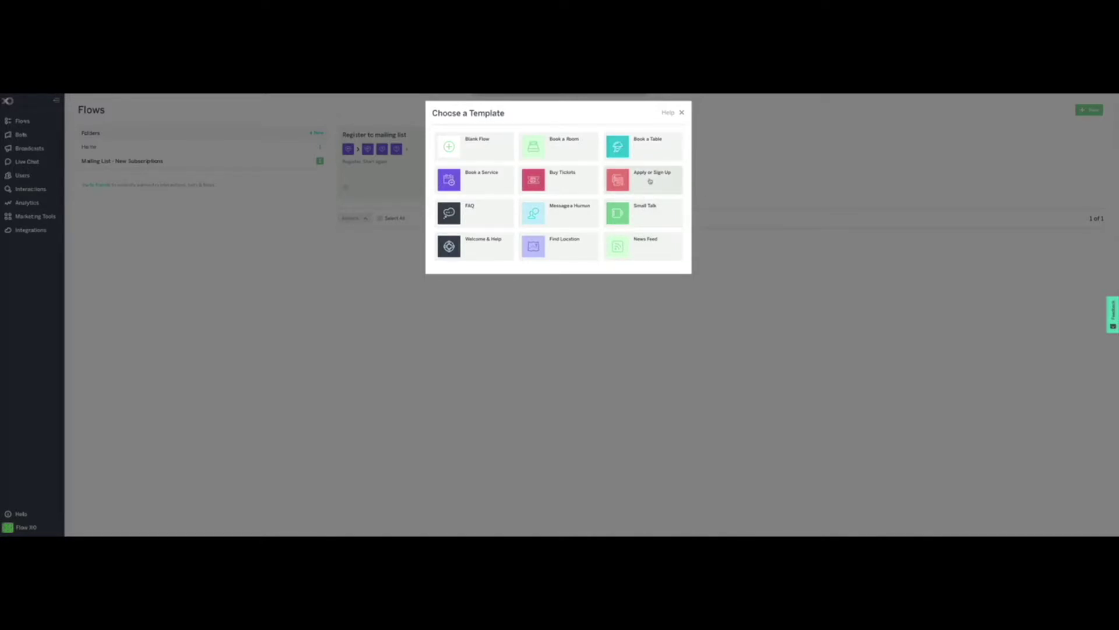
# Step: Create a flow from the Apply or Sign Up template named 'Register user to Mailchimp'
pyautogui.click(650, 182)
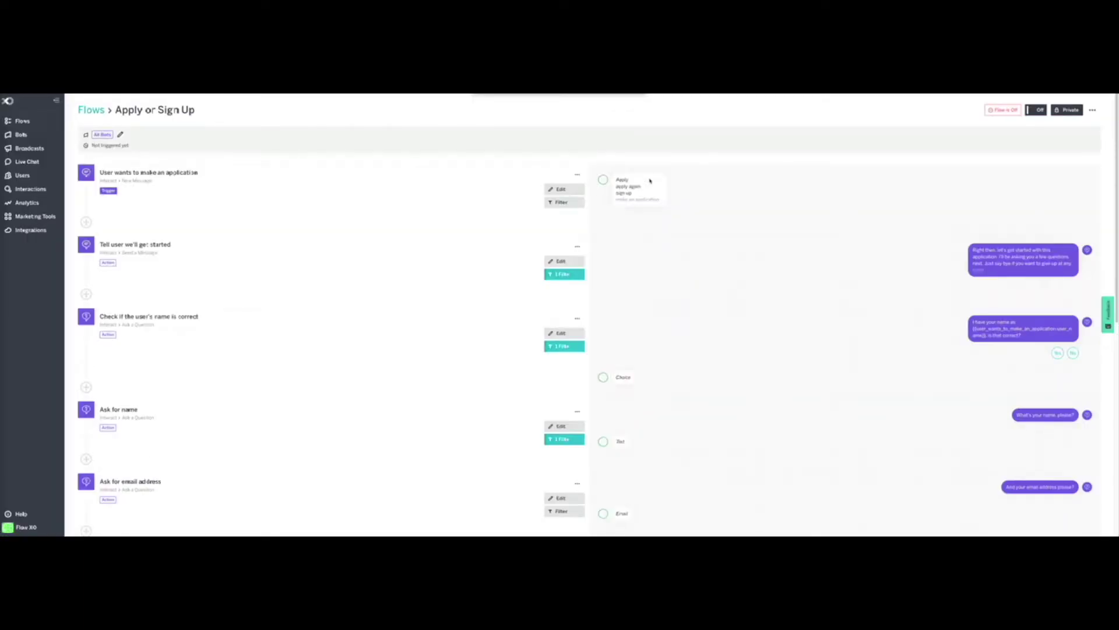
pyautogui.click(192, 111)
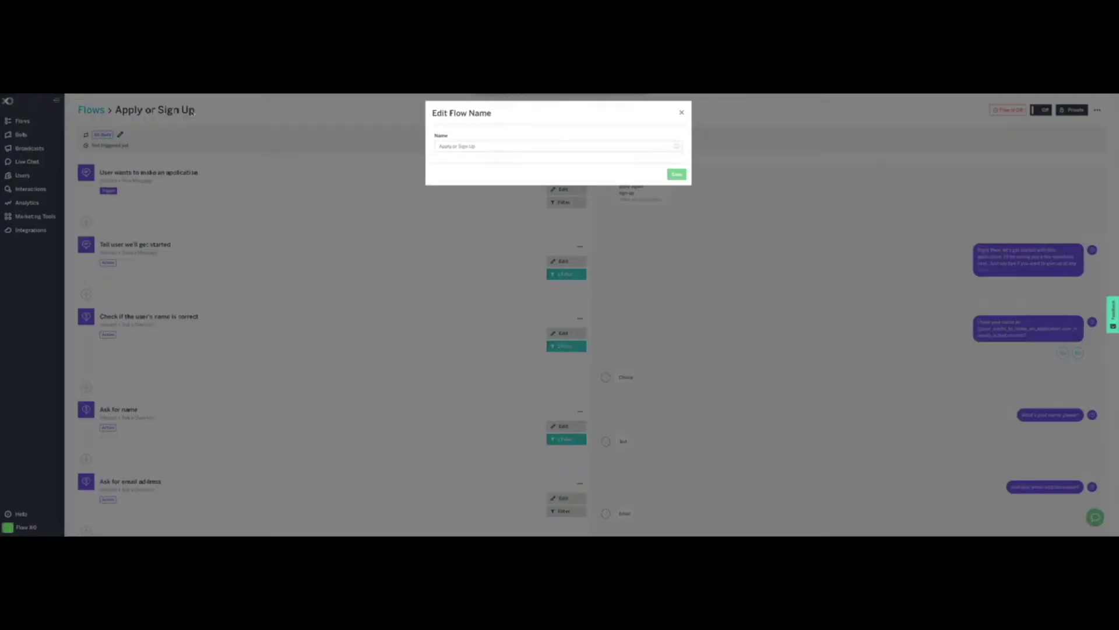
pyautogui.moveTo(480, 147); pyautogui.dragTo(408, 146)
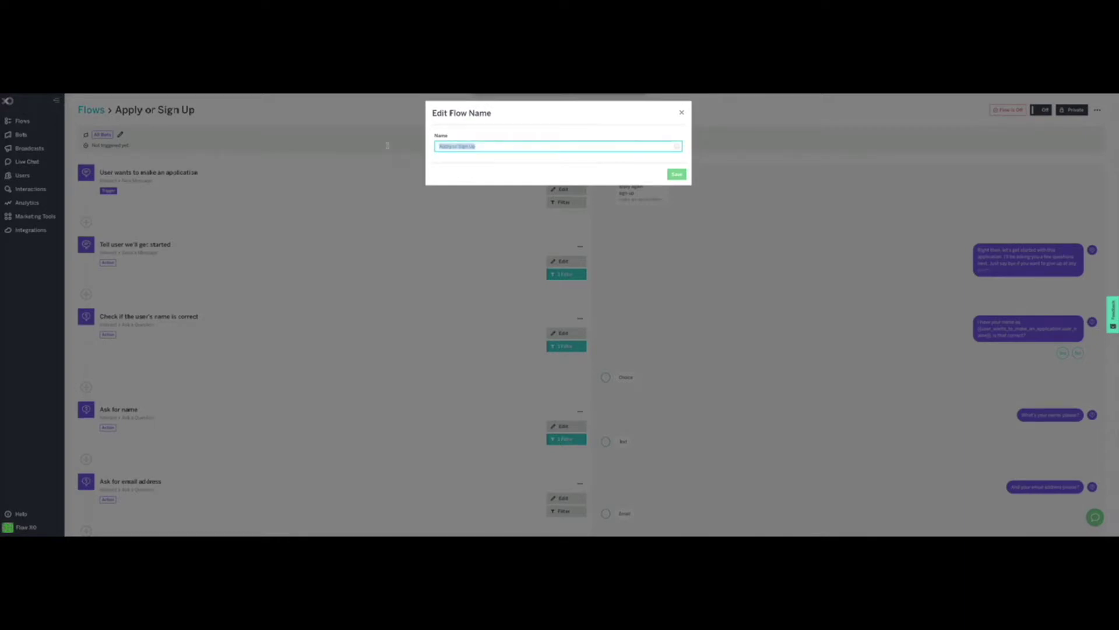
pyautogui.write('Register user to Mailchimp')
pyautogui.click(677, 173)
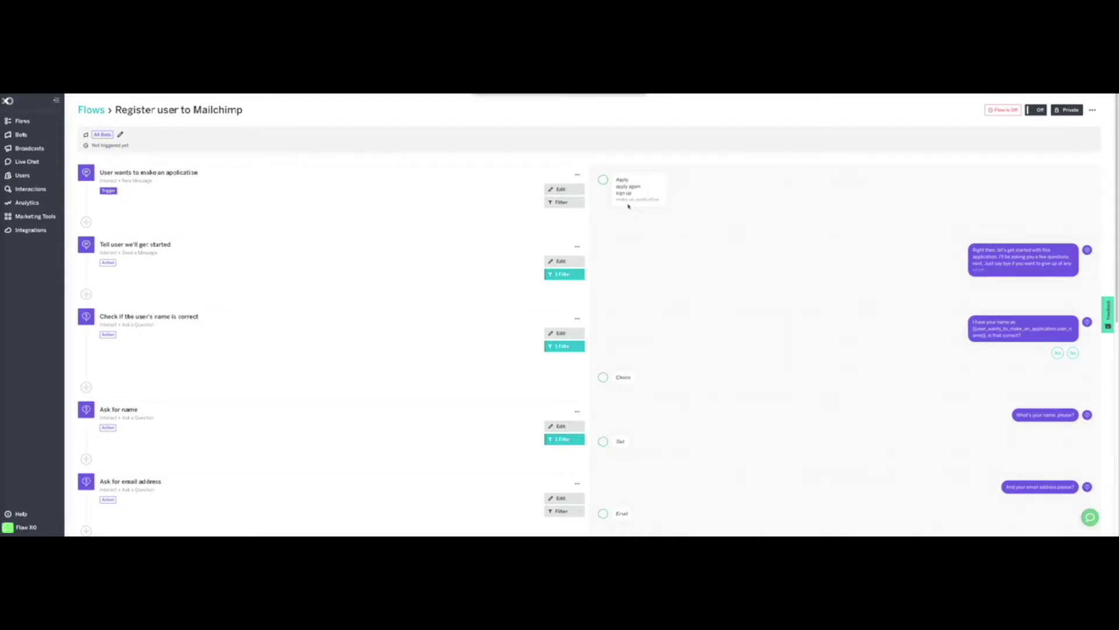
# Step: Replace the trigger's old phrases with 'Register' and 'Start again'
pyautogui.click(571, 189)
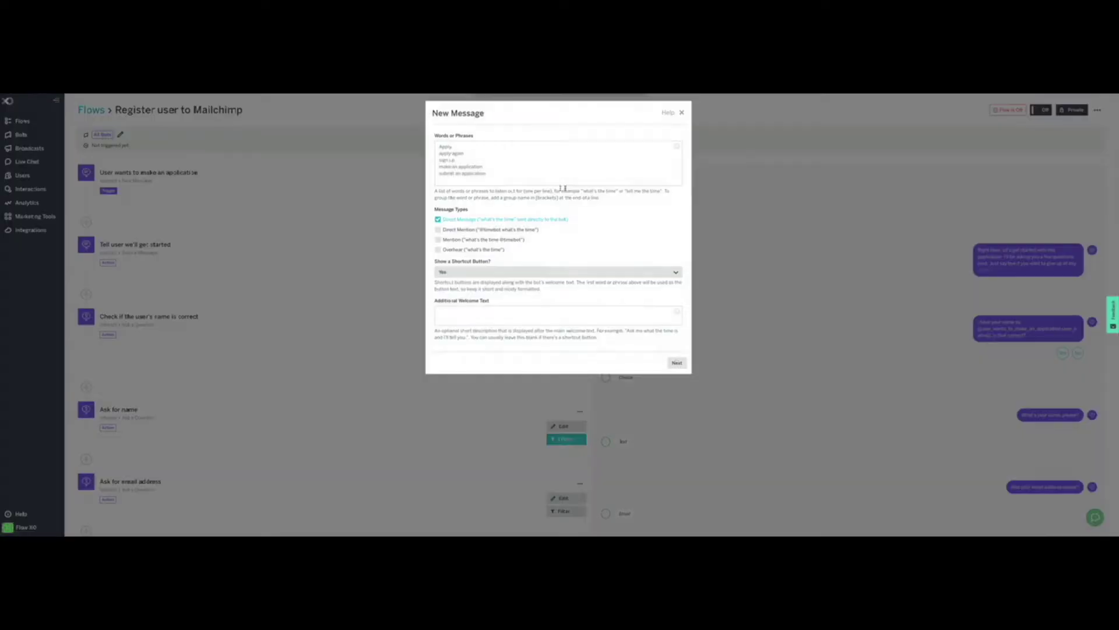
pyautogui.moveTo(440, 145); pyautogui.dragTo(500, 173)
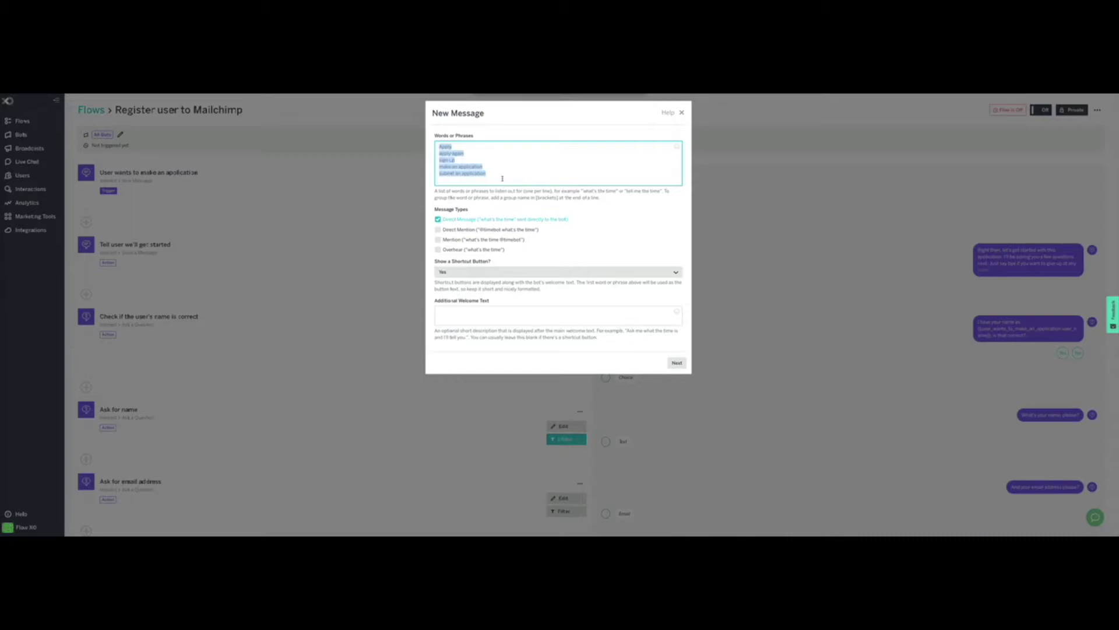
pyautogui.press('BackSpace')
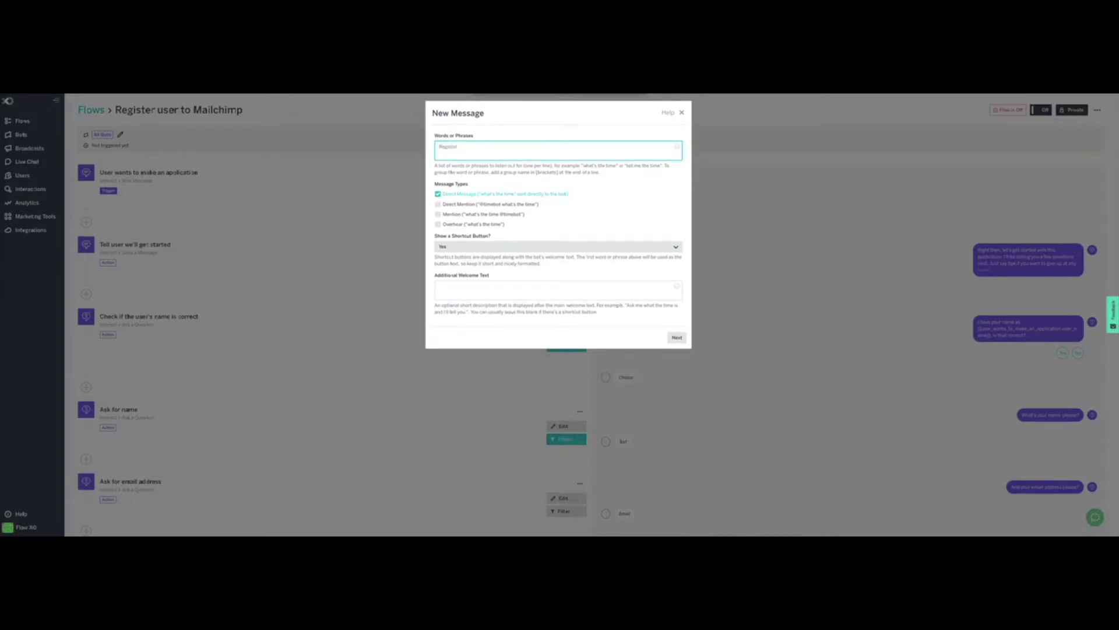
pyautogui.write('Register')
pyautogui.press('Return')
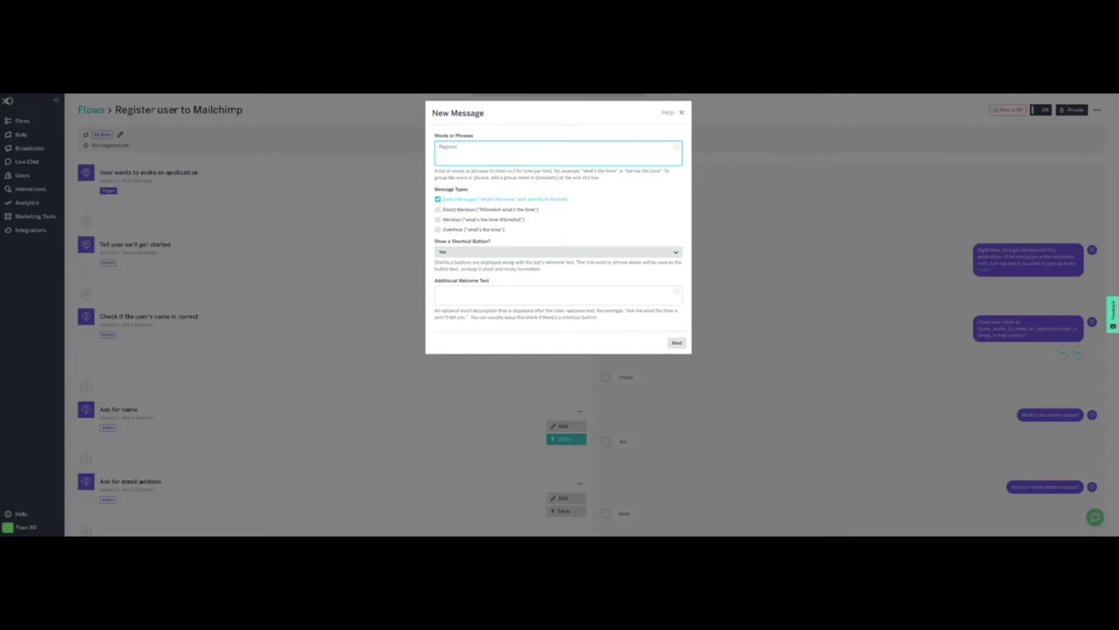
pyautogui.write('Start again')
# Step: Keep the trigger on direct messages with a shortcut button, and save it
pyautogui.moveTo(580, 200); pyautogui.dragTo(443, 203)
pyautogui.click(443, 202)
pyautogui.click(629, 201)
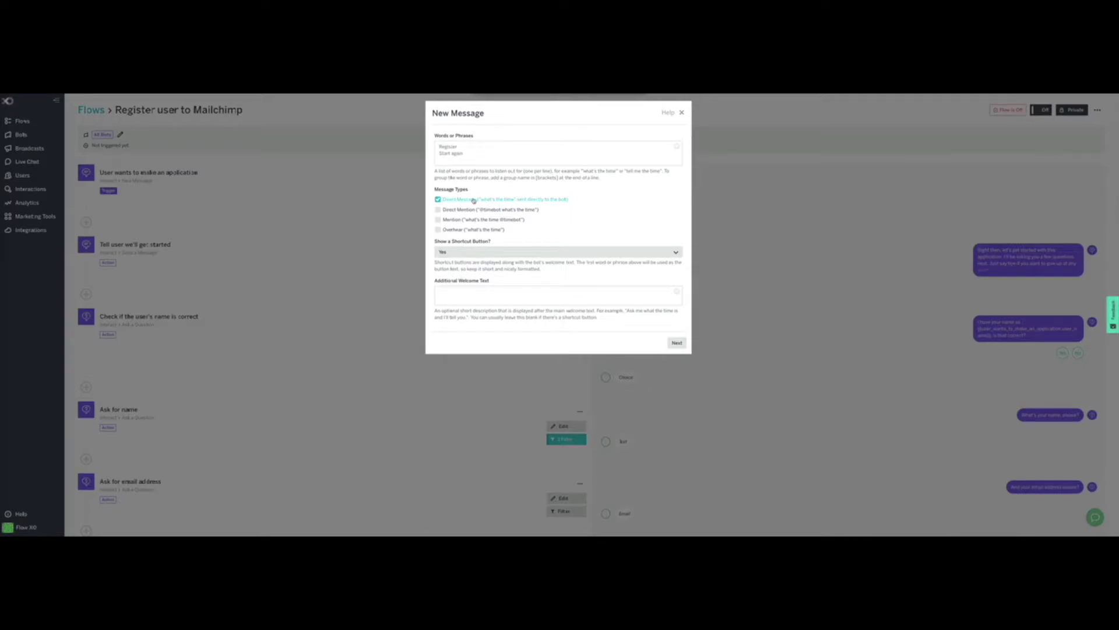
pyautogui.moveTo(437, 242); pyautogui.dragTo(502, 243)
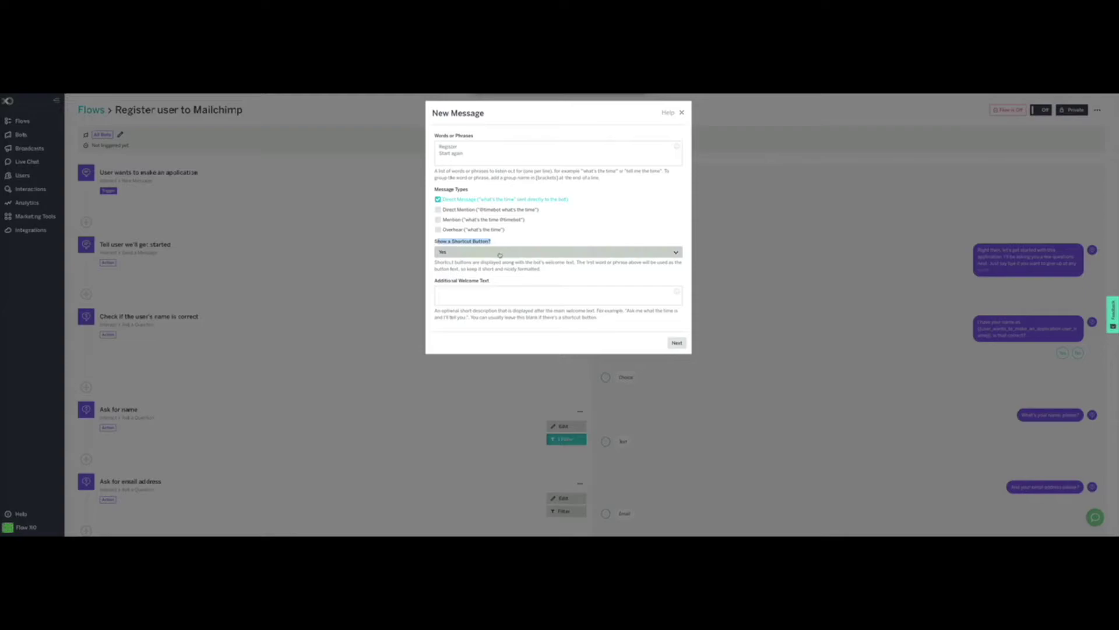
pyautogui.click(500, 255)
pyautogui.click(495, 245)
pyautogui.click(455, 156)
pyautogui.hotkey('ctrl', 'a')
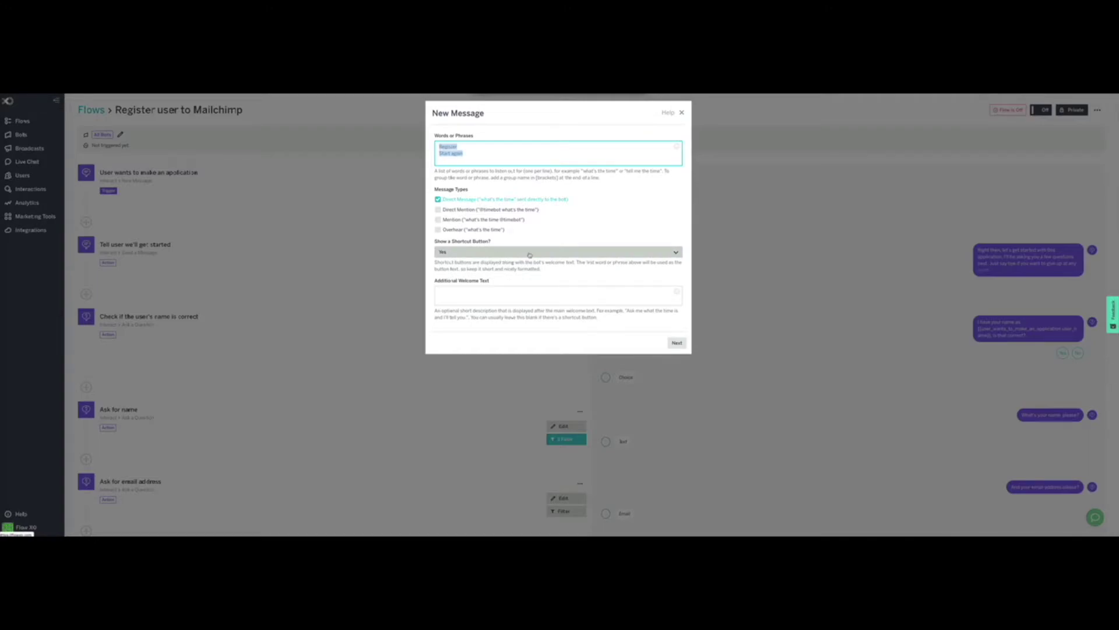
pyautogui.click(676, 344)
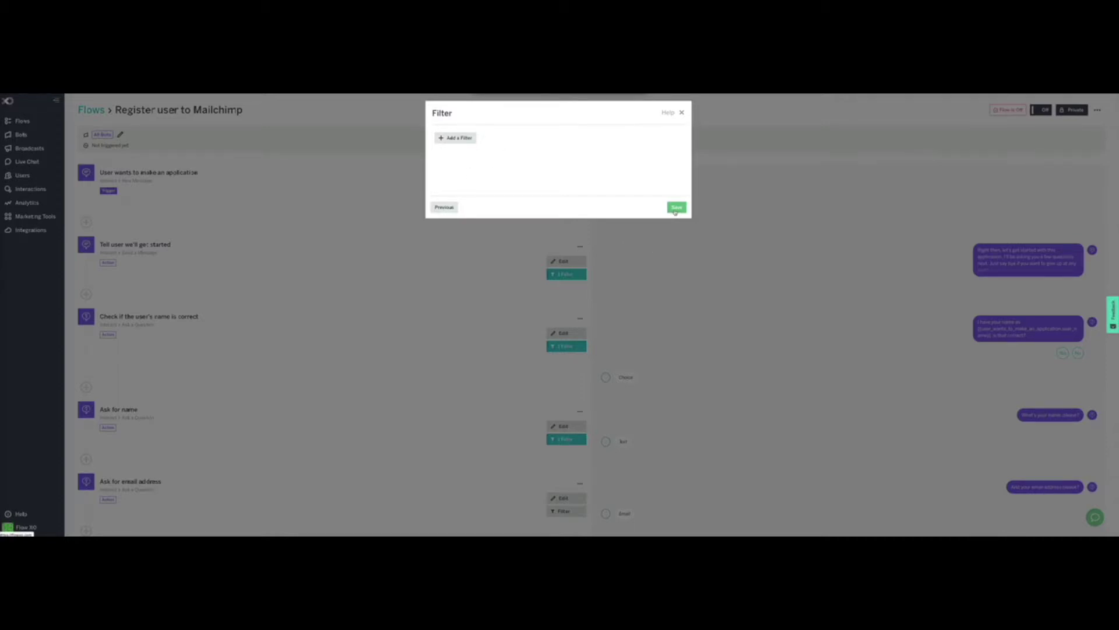
pyautogui.click(676, 208)
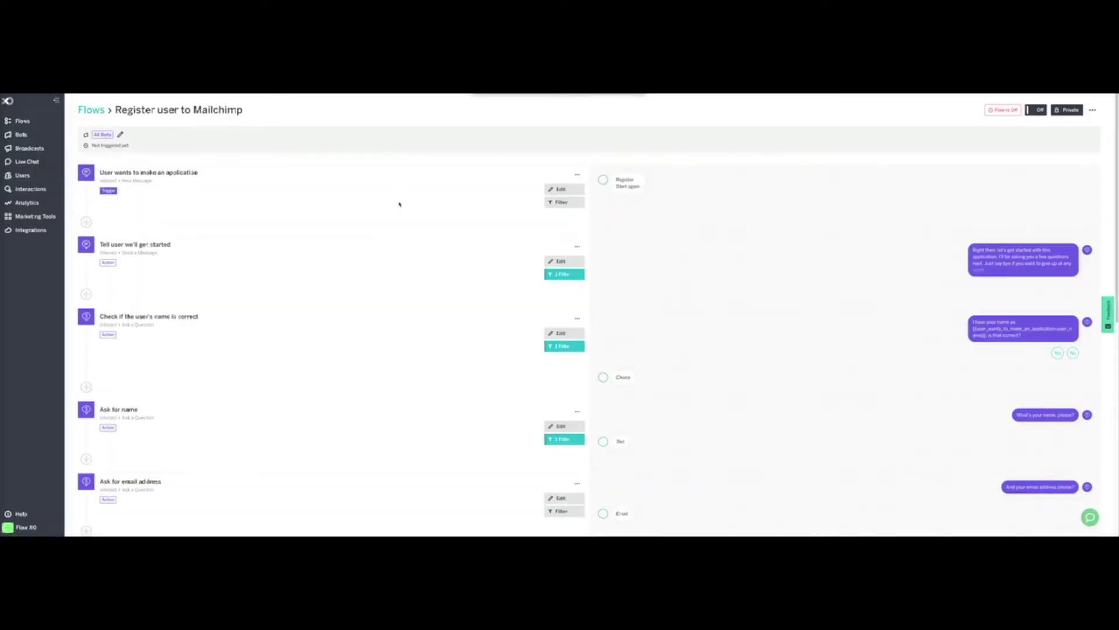
pyautogui.click(203, 173)
# Step: Rename the trigger to 'User wants to register'
pyautogui.moveTo(529, 143); pyautogui.dragTo(430, 145)
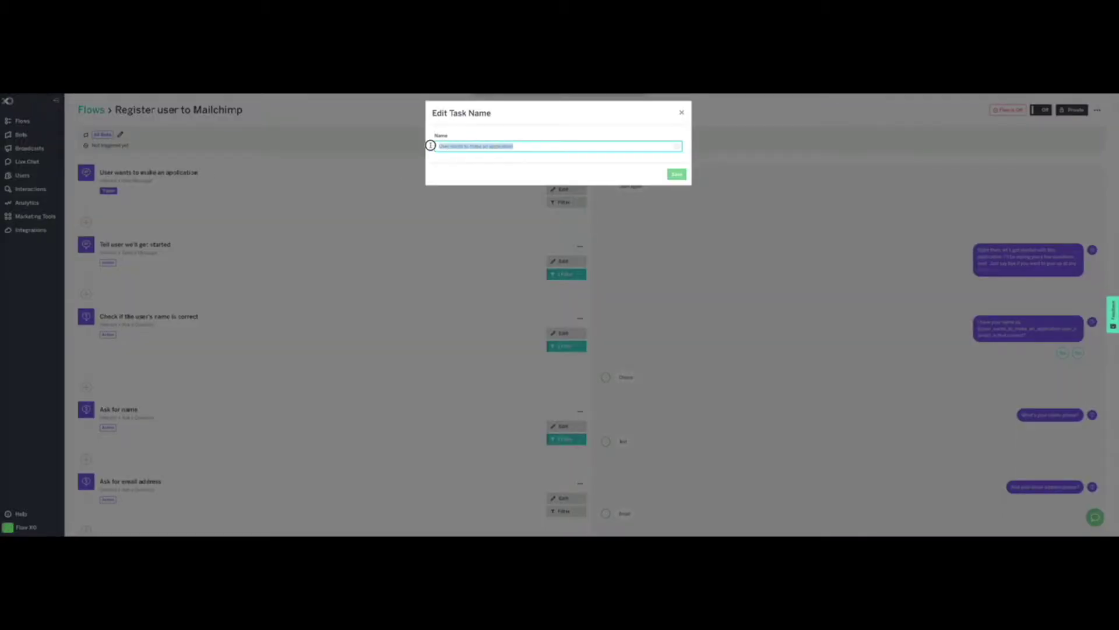
pyautogui.keyDown('shift'); pyautogui.click(467, 145); pyautogui.keyUp('shift')
pyautogui.write('register')
pyautogui.click(679, 175)
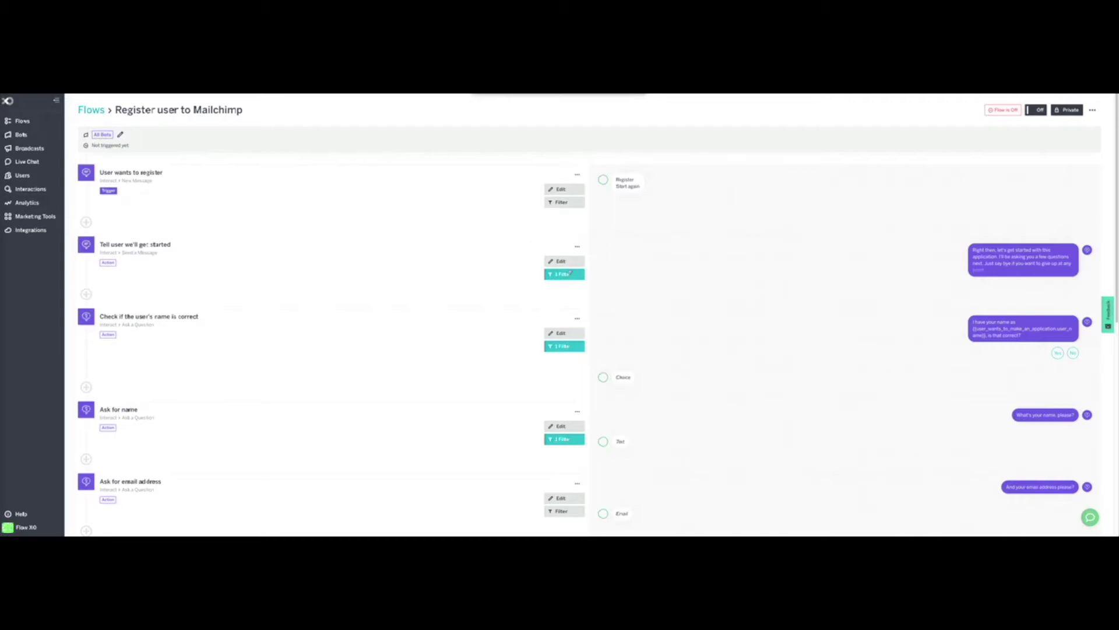
# Step: Change the start message to say 'I'll be taking your name and email address.'
pyautogui.click(564, 262)
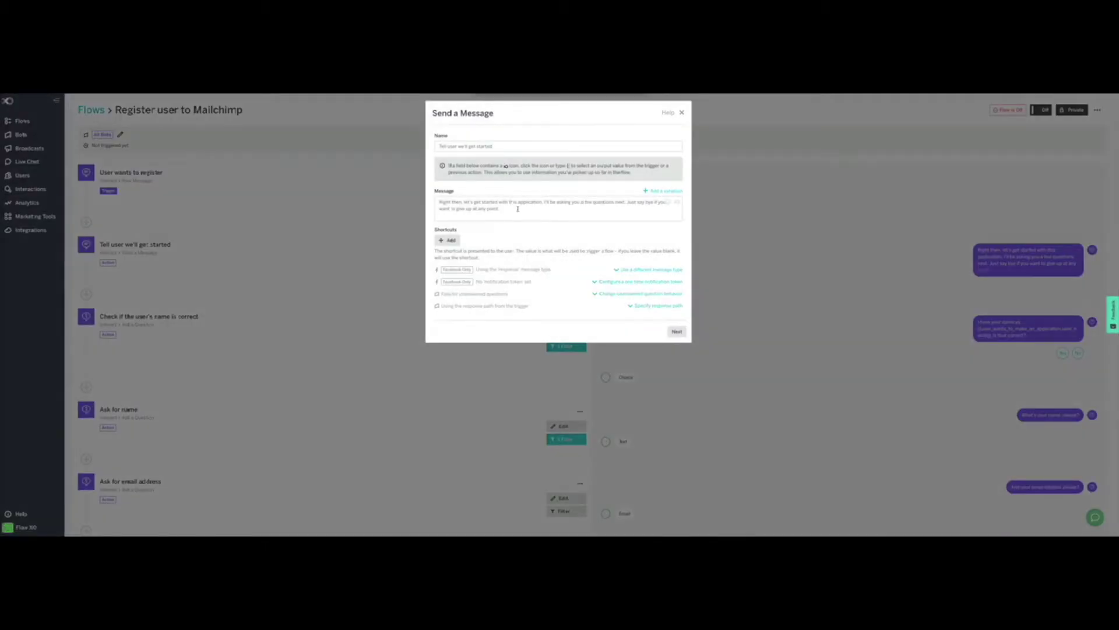
pyautogui.moveTo(505, 209); pyautogui.dragTo(425, 199)
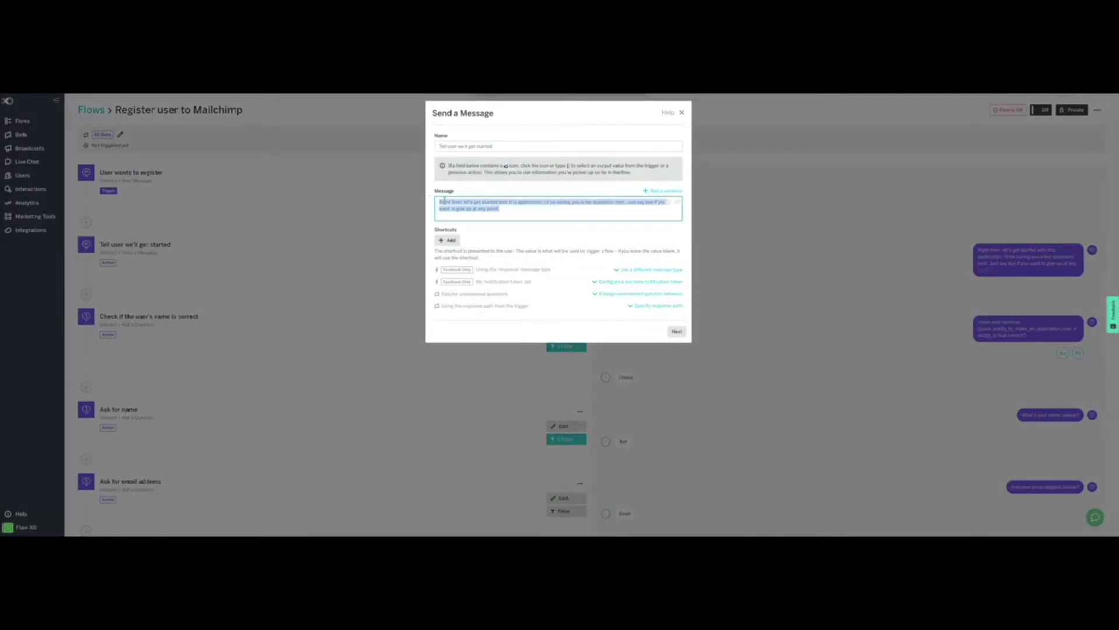
pyautogui.click(533, 209)
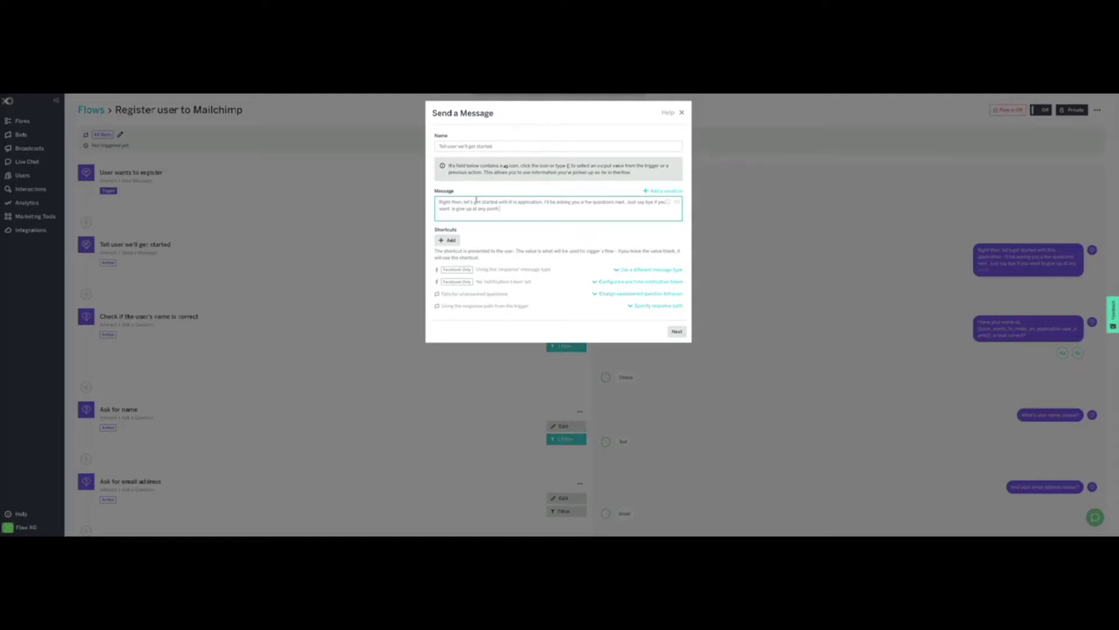
pyautogui.moveTo(497, 203); pyautogui.dragTo(584, 202)
pyautogui.write("! I'll be taking your name and email address.")
pyautogui.press('Return')
pyautogui.press('Return')
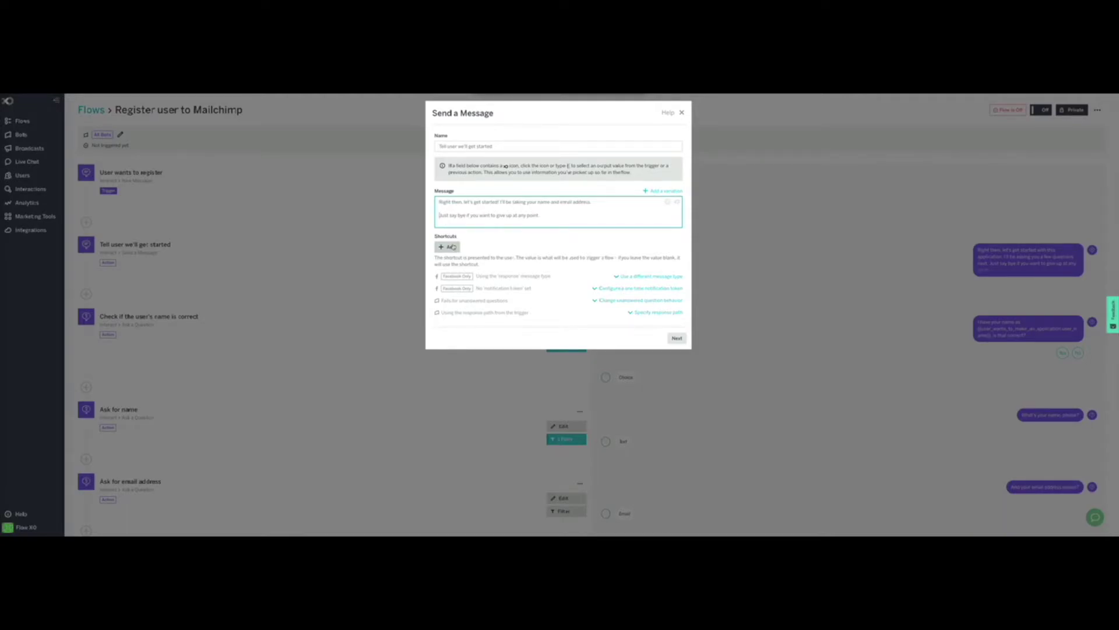
pyautogui.click(677, 339)
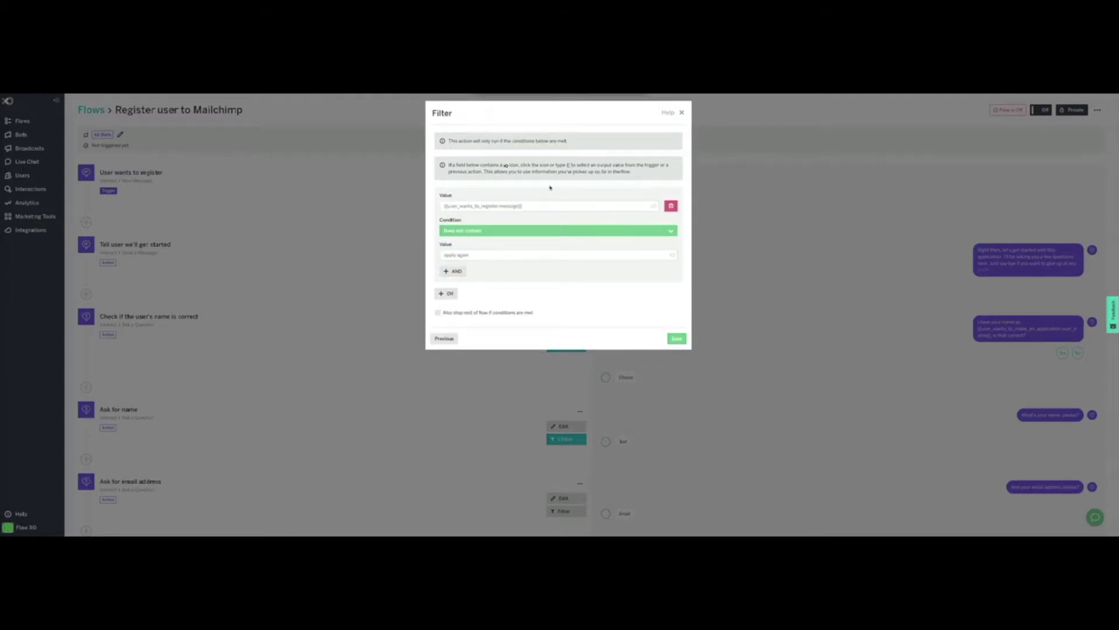
# Step: Set the message's filter to skip trigger messages containing 'Start again', and save
pyautogui.moveTo(449, 140); pyautogui.dragTo(607, 143)
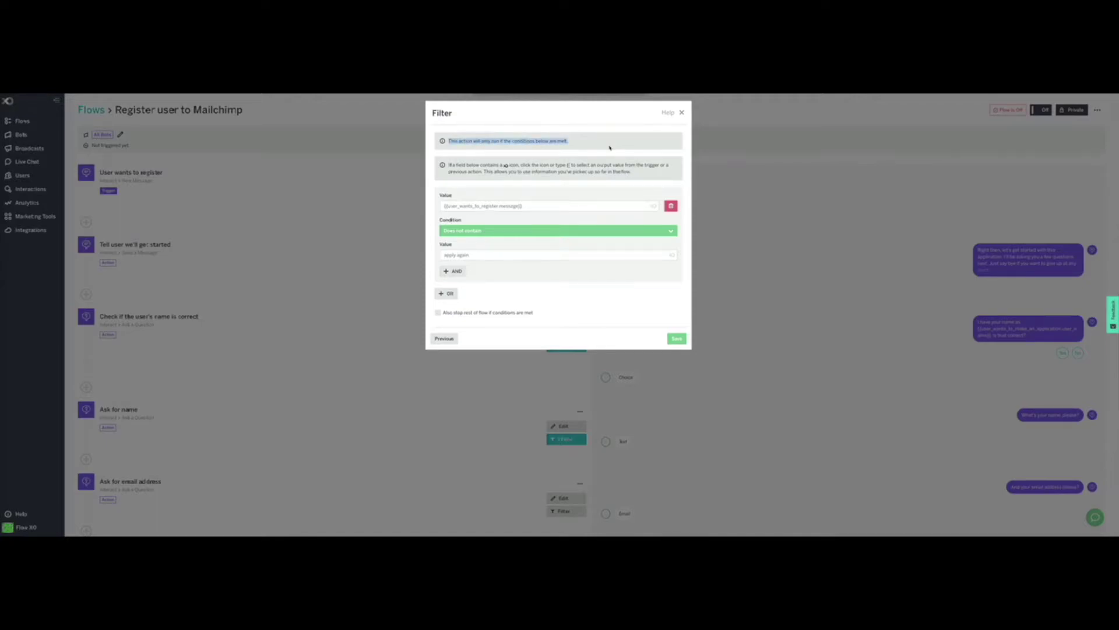
pyautogui.click(581, 144)
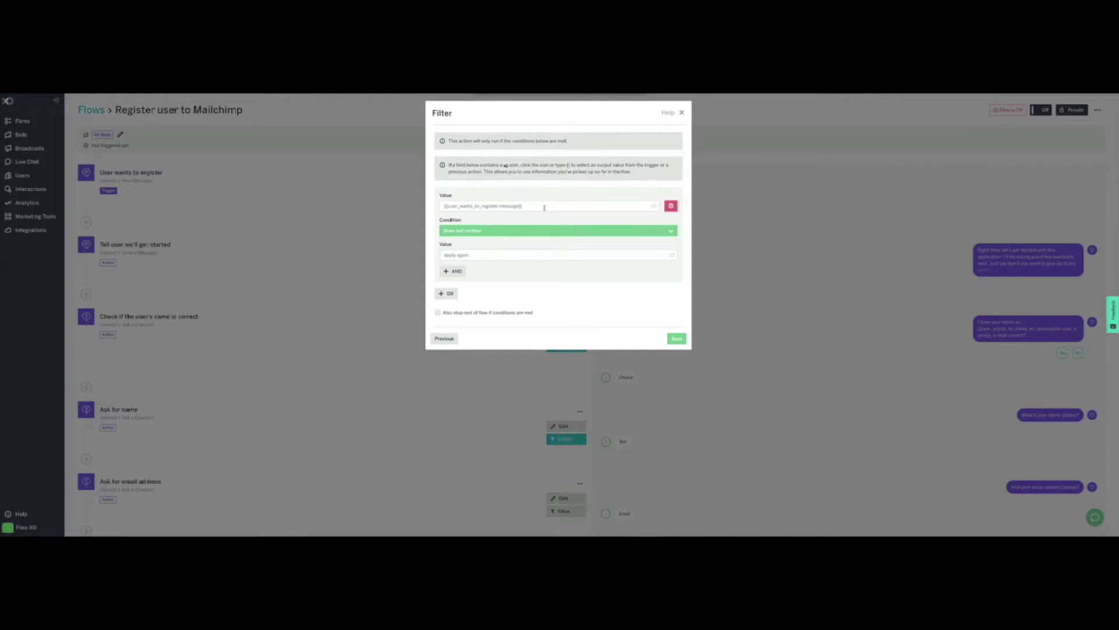
pyautogui.moveTo(544, 207); pyautogui.dragTo(434, 202)
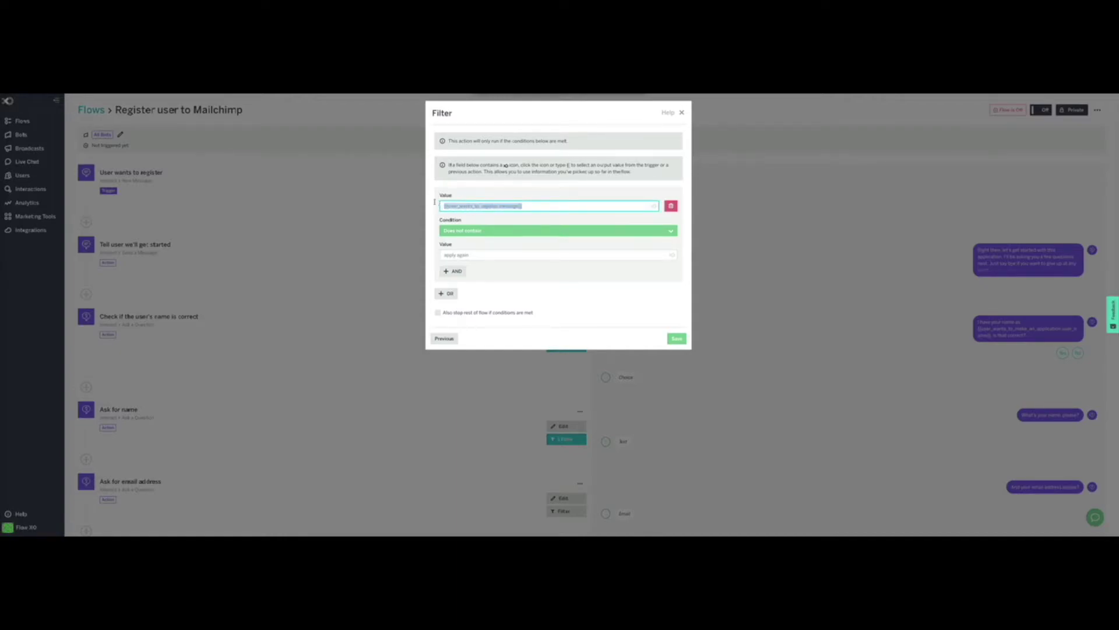
pyautogui.click(532, 206)
pyautogui.doubleClick(449, 255)
pyautogui.write('Start')
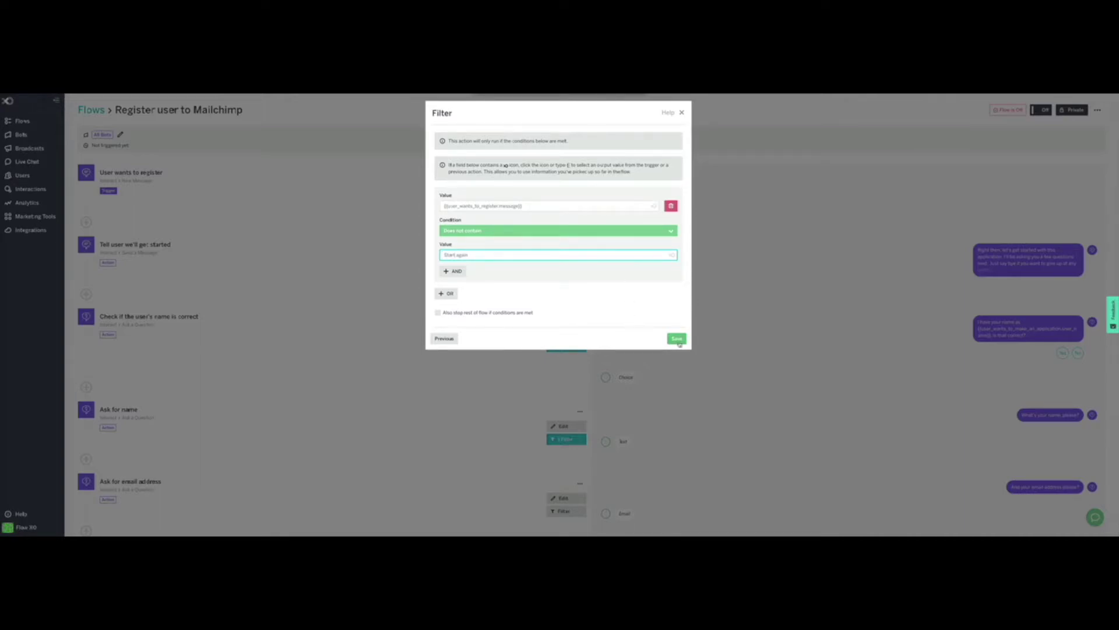
pyautogui.click(678, 341)
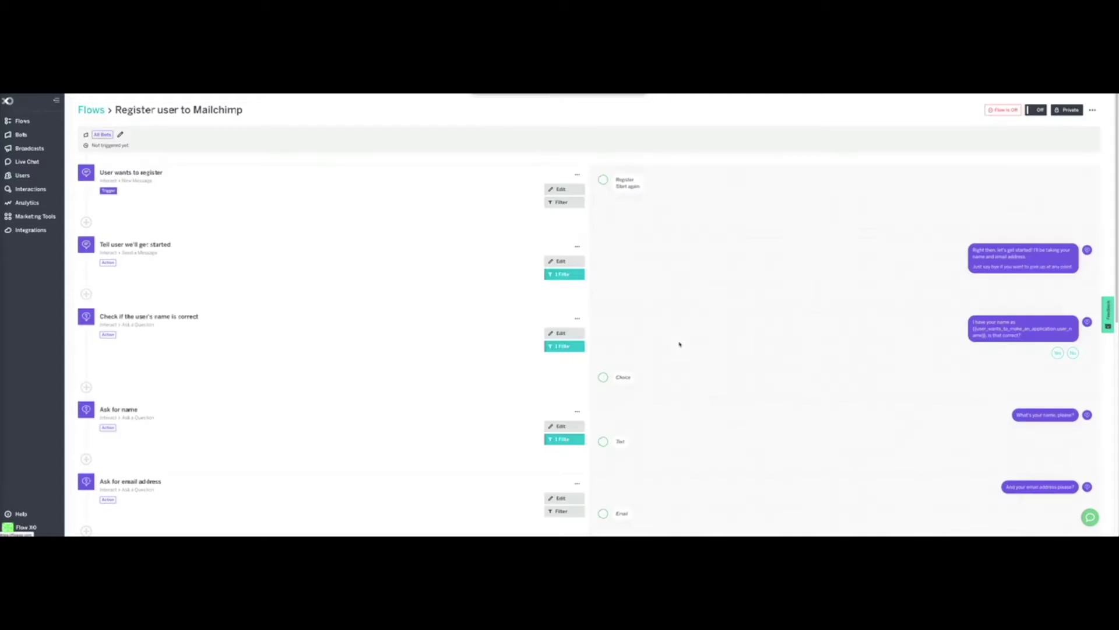
# Step: Open the name-check question and inspect its user name variable in the XO variable picker
pyautogui.scroll(-1, 381, 268)
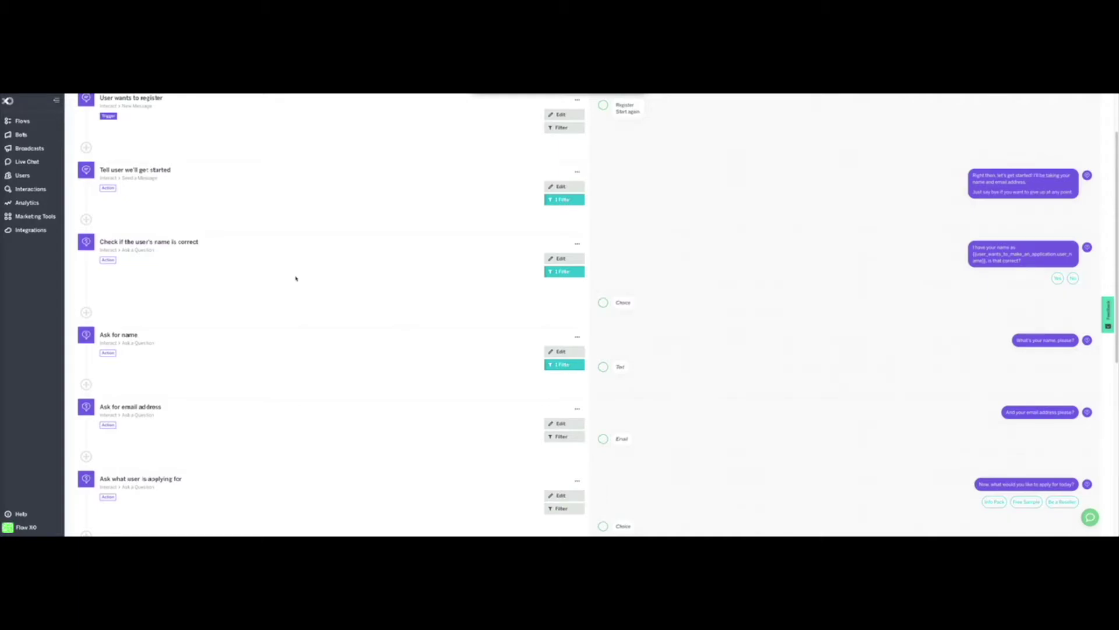
pyautogui.click(563, 260)
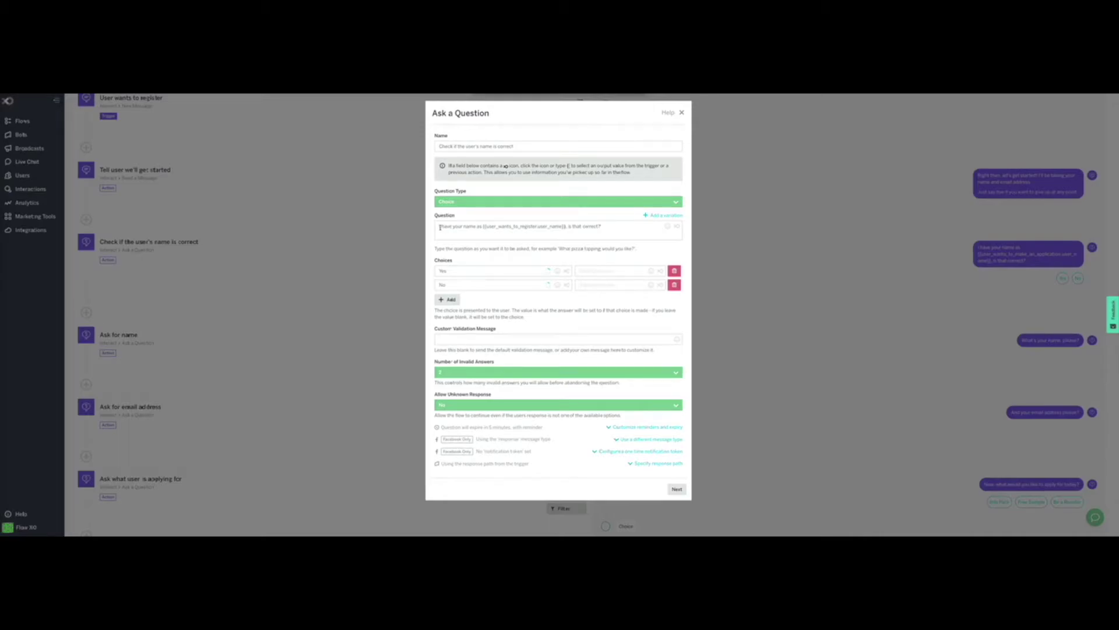
pyautogui.moveTo(439, 227); pyautogui.dragTo(645, 228)
pyautogui.click(644, 227)
pyautogui.moveTo(569, 226); pyautogui.dragTo(482, 226)
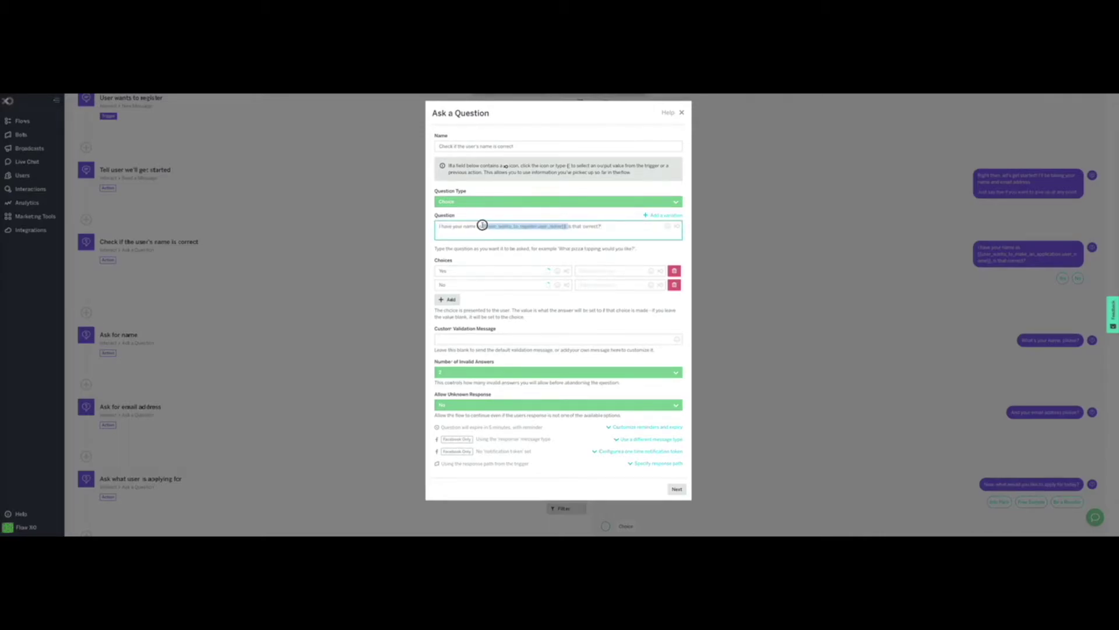
pyautogui.click(677, 227)
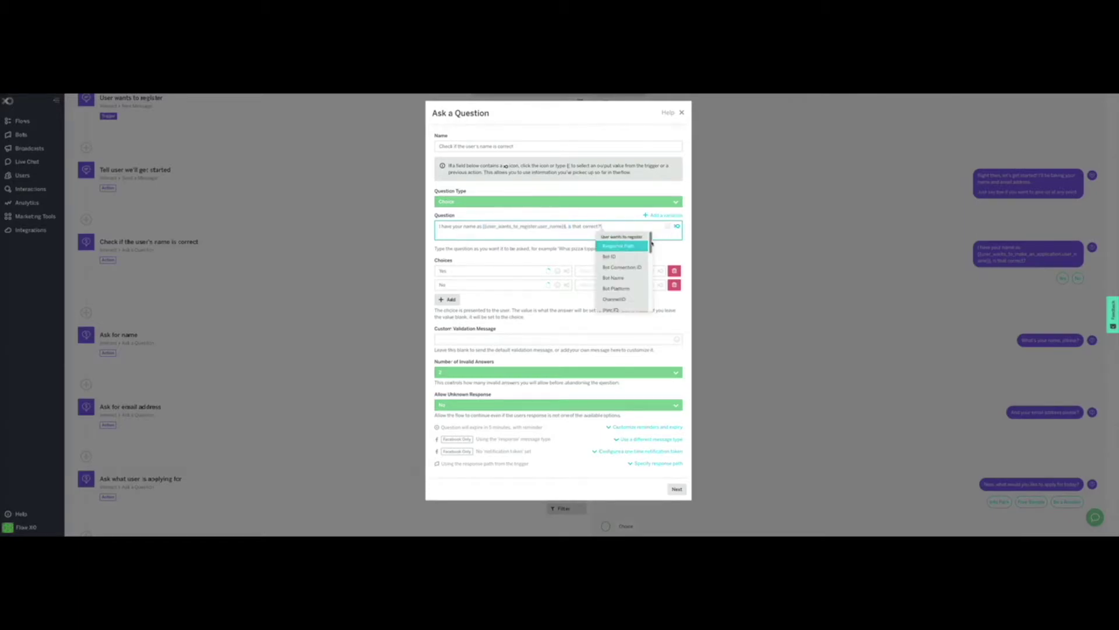
pyautogui.moveTo(650, 251); pyautogui.dragTo(650, 271)
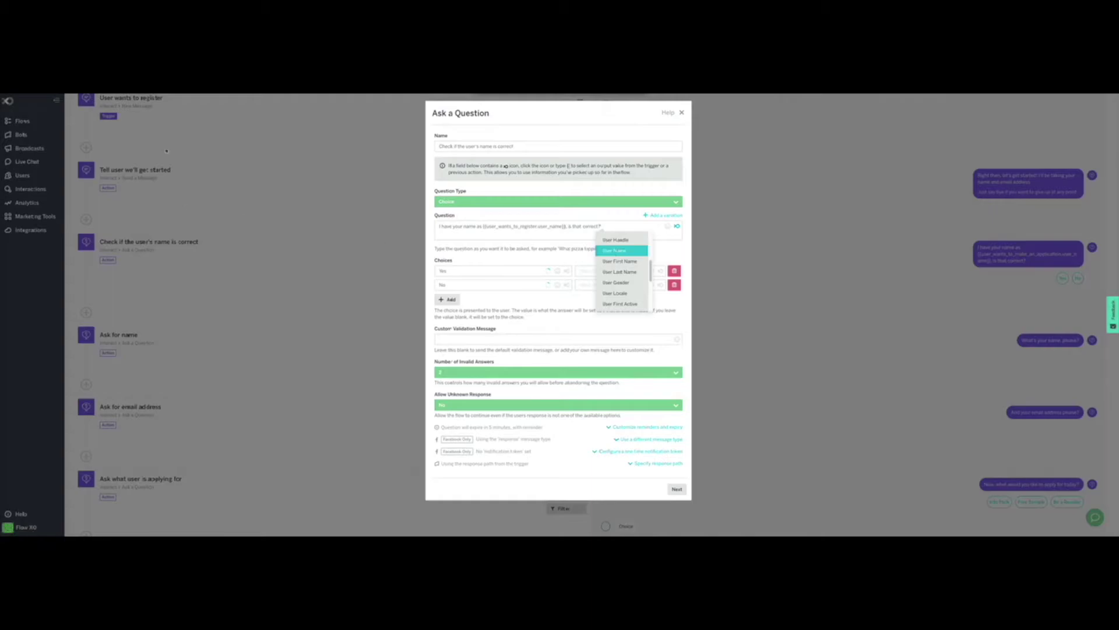
pyautogui.click(569, 236)
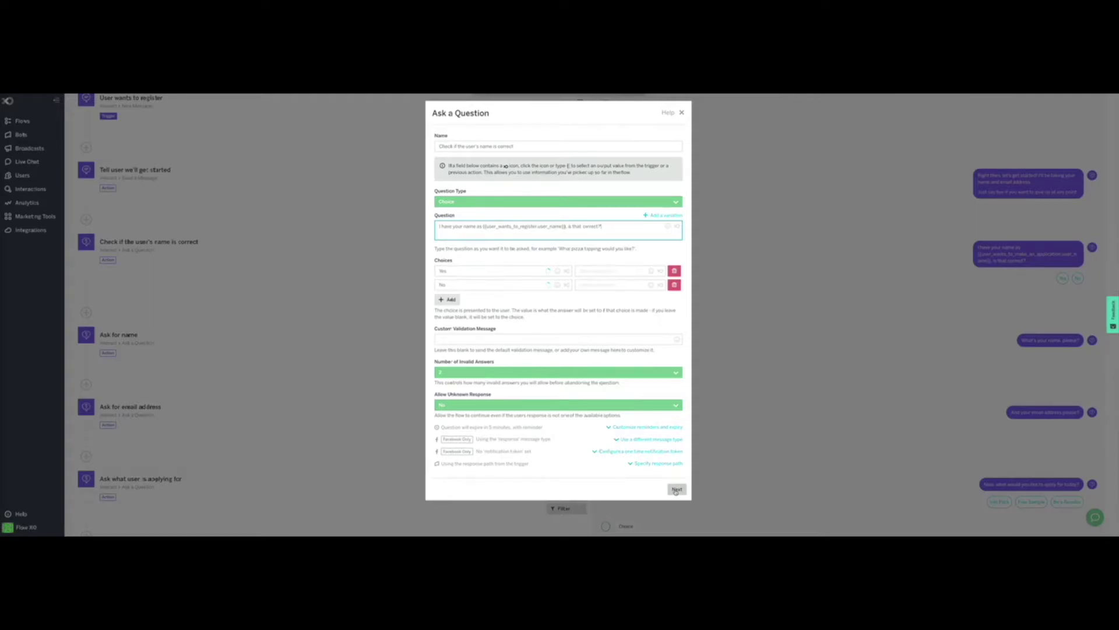
# Step: Inspect the name-check filter's user_name variable and its not-empty condition
pyautogui.click(676, 490)
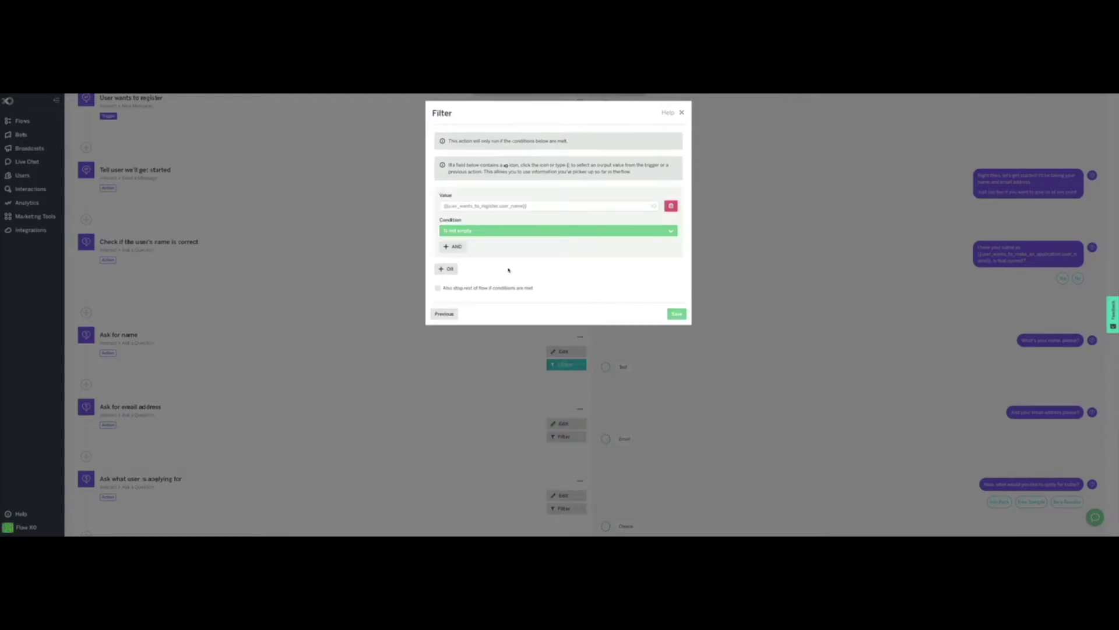
pyautogui.click(545, 206)
pyautogui.moveTo(546, 207); pyautogui.dragTo(438, 205)
pyautogui.click(530, 207)
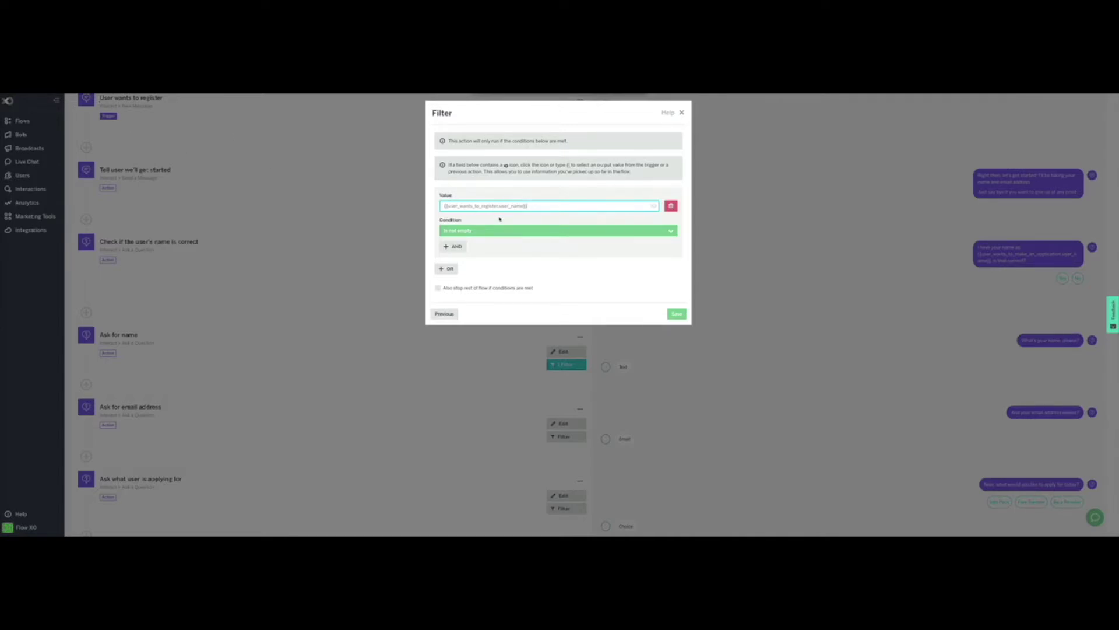
pyautogui.moveTo(501, 205); pyautogui.dragTo(526, 206)
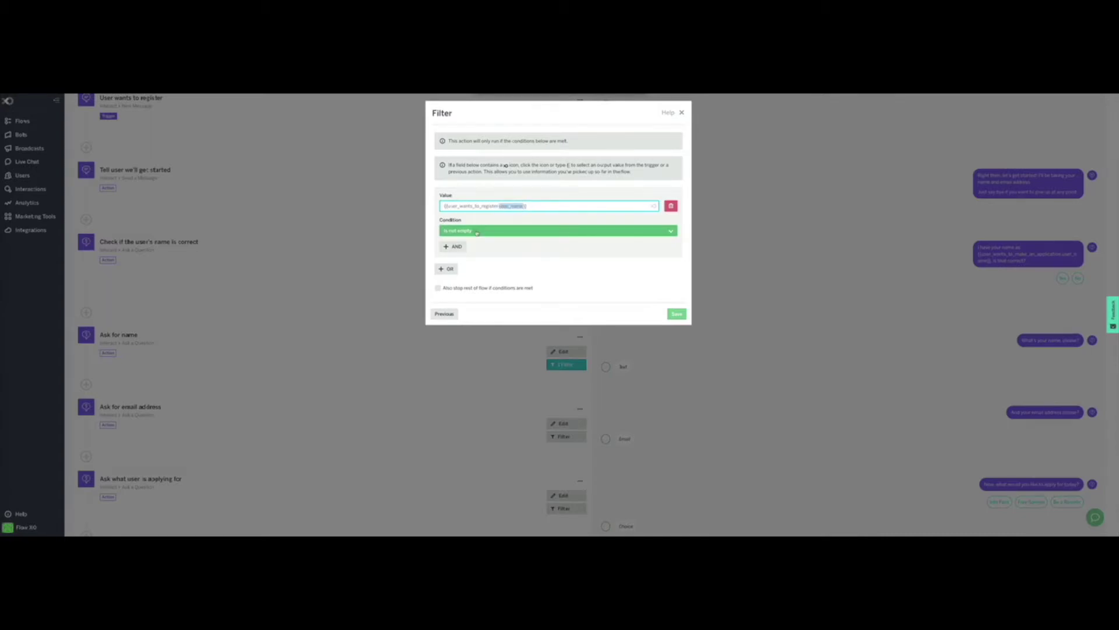
pyautogui.click(570, 265)
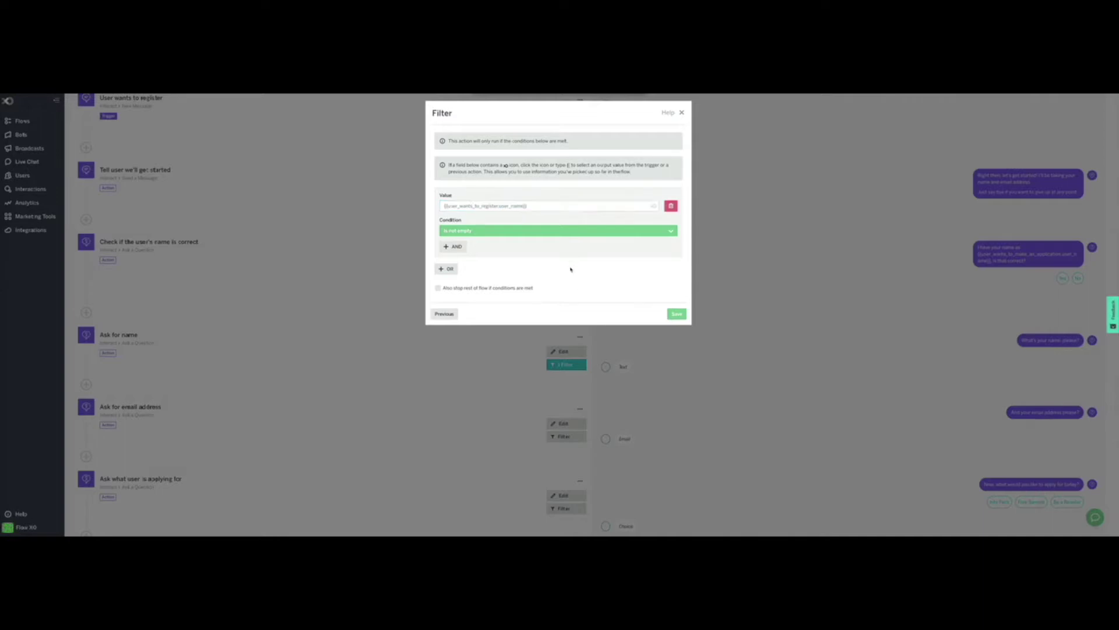
# Step: Review the name-confirmation question text and save the step with its filter
pyautogui.click(444, 313)
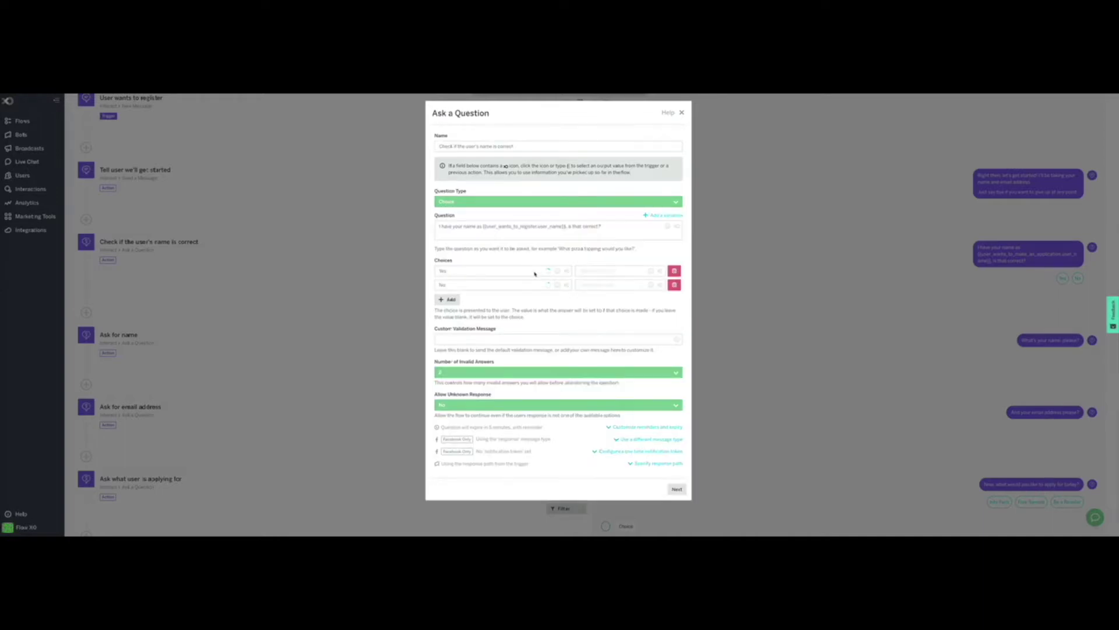
pyautogui.click(542, 227)
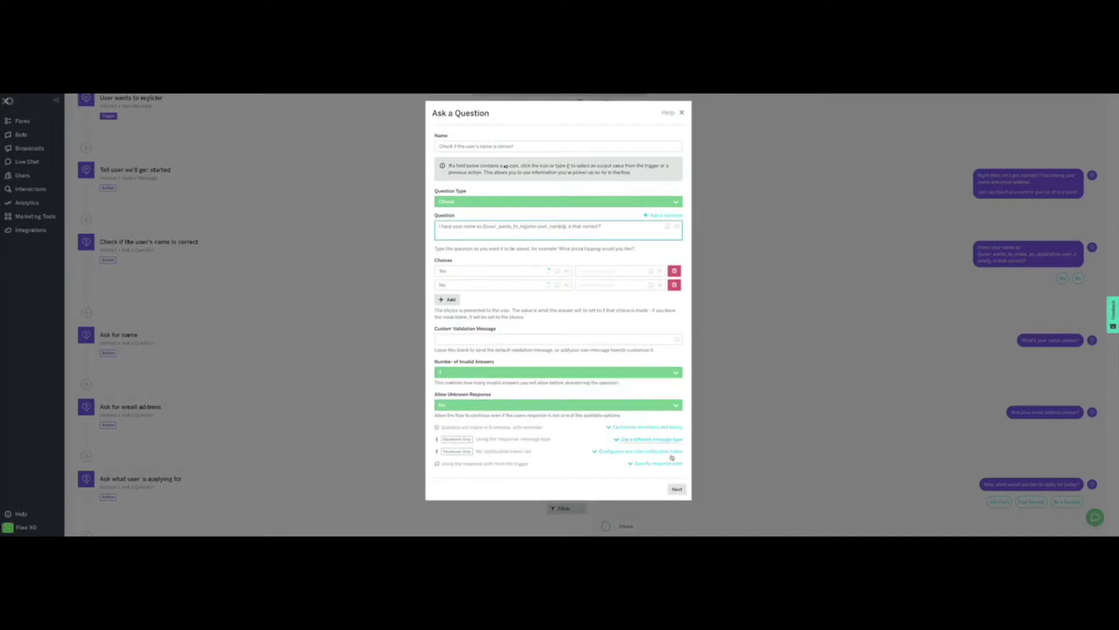
pyautogui.click(676, 489)
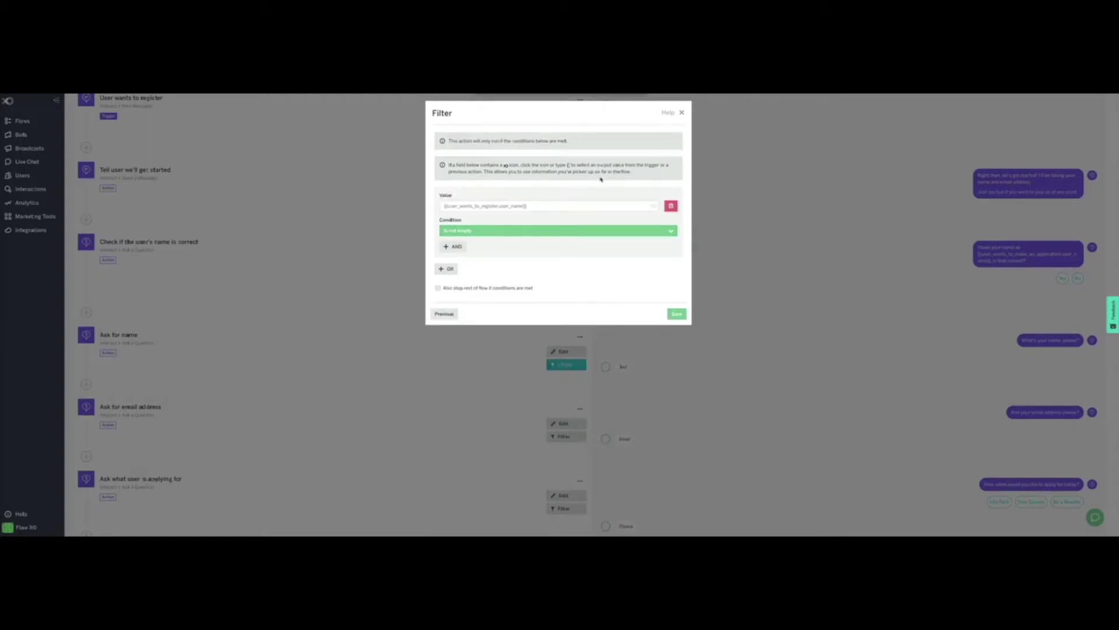
pyautogui.click(677, 314)
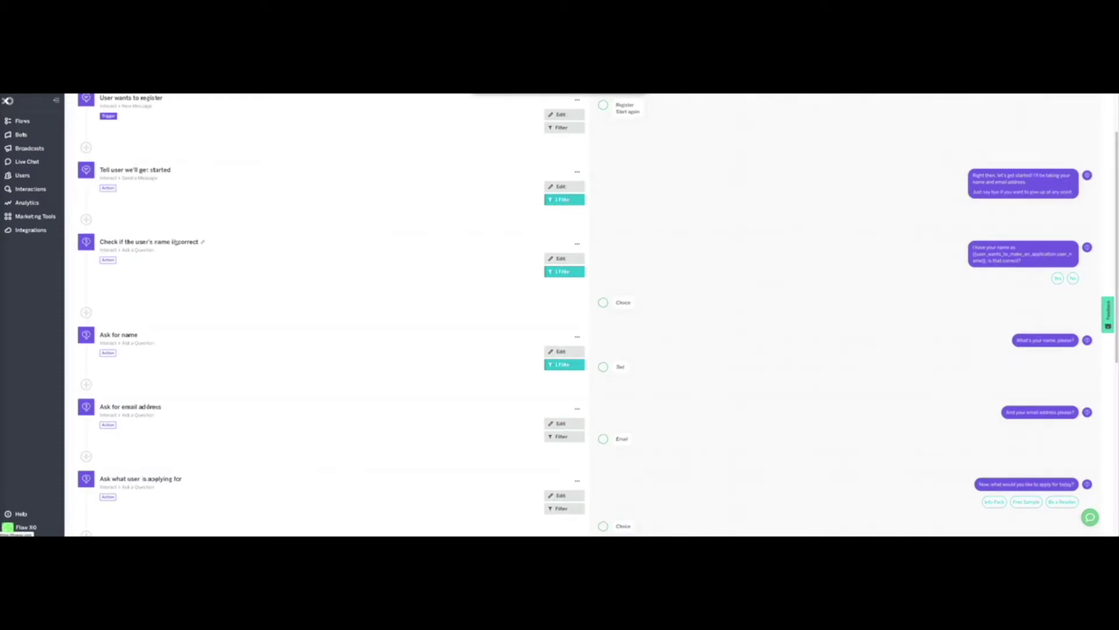
# Step: Edit the Ask for name step and keep its answer validation as None Selected
pyautogui.scroll(-2, 429, 290)
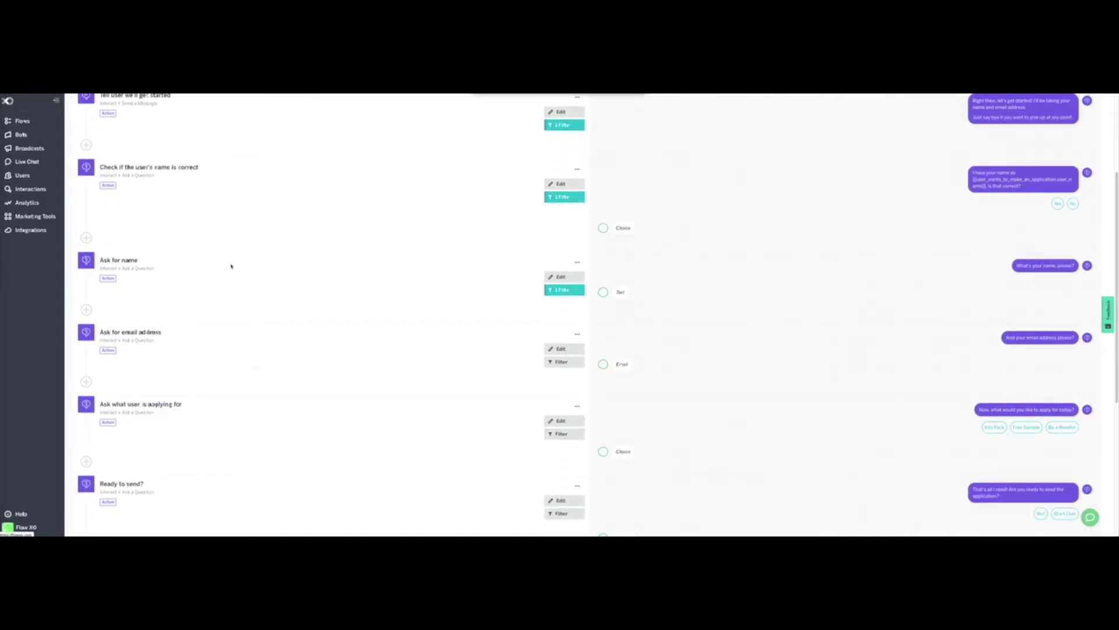
pyautogui.click(560, 277)
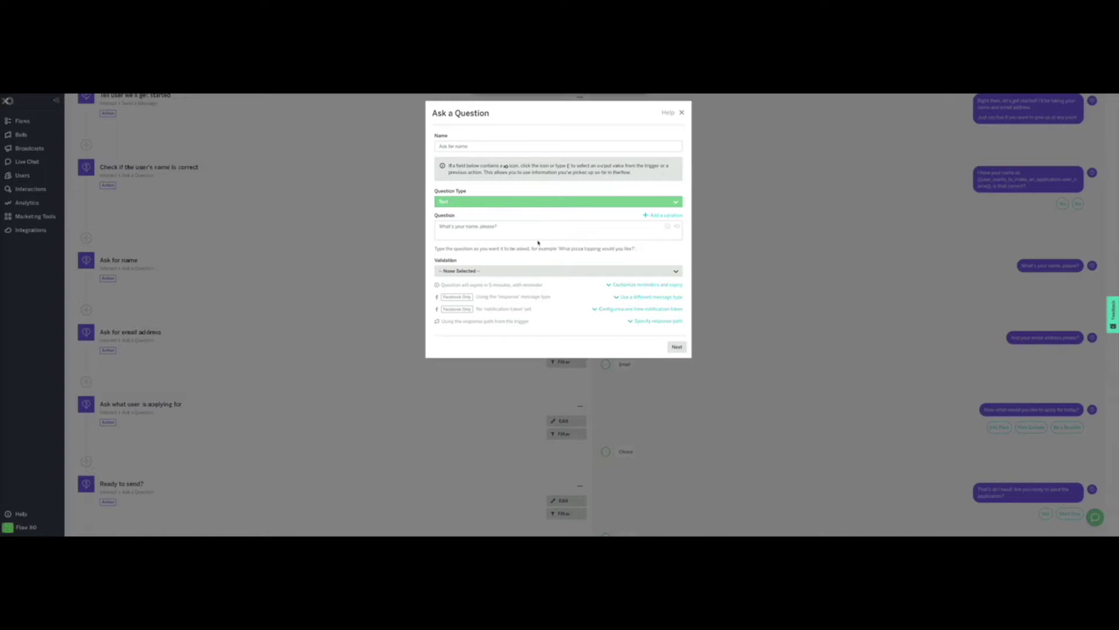
pyautogui.click(531, 232)
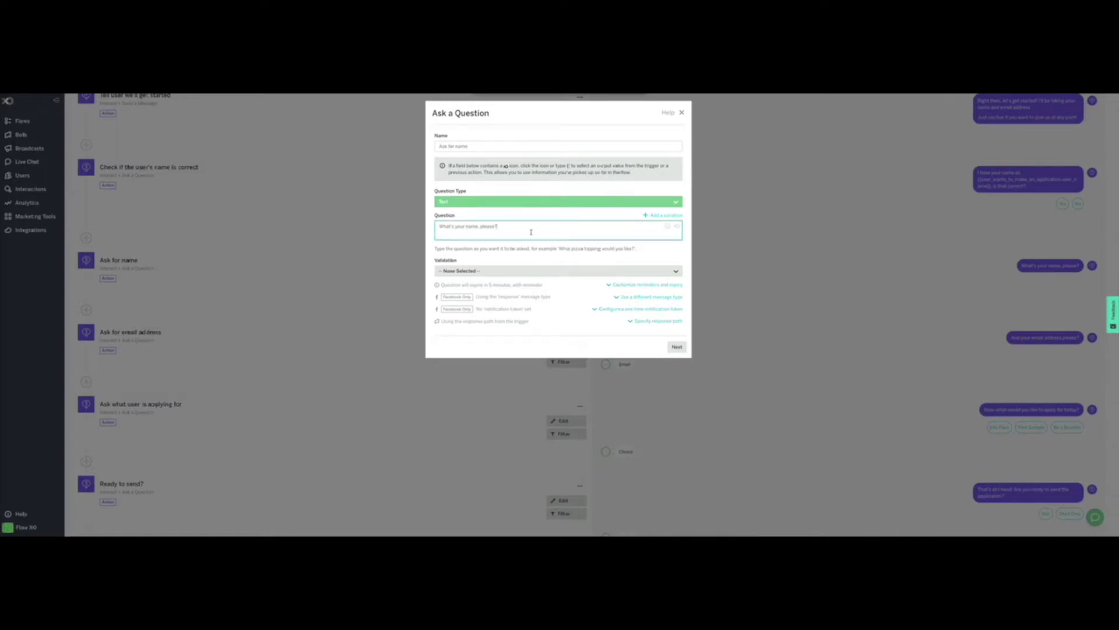
pyautogui.click(478, 270)
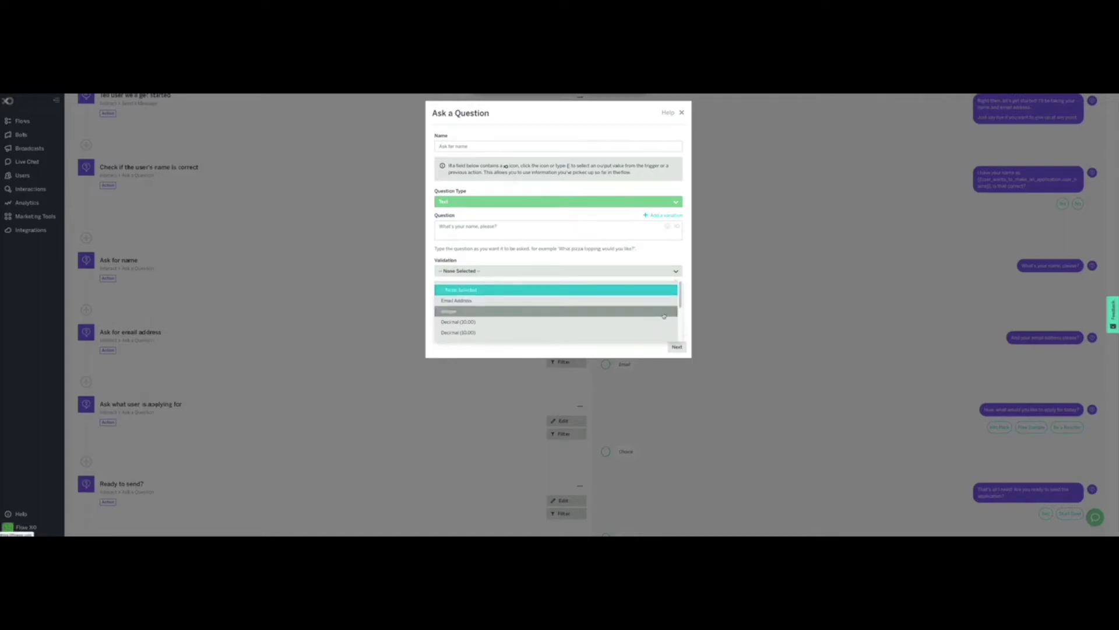
pyautogui.moveTo(680, 301); pyautogui.dragTo(657, 280)
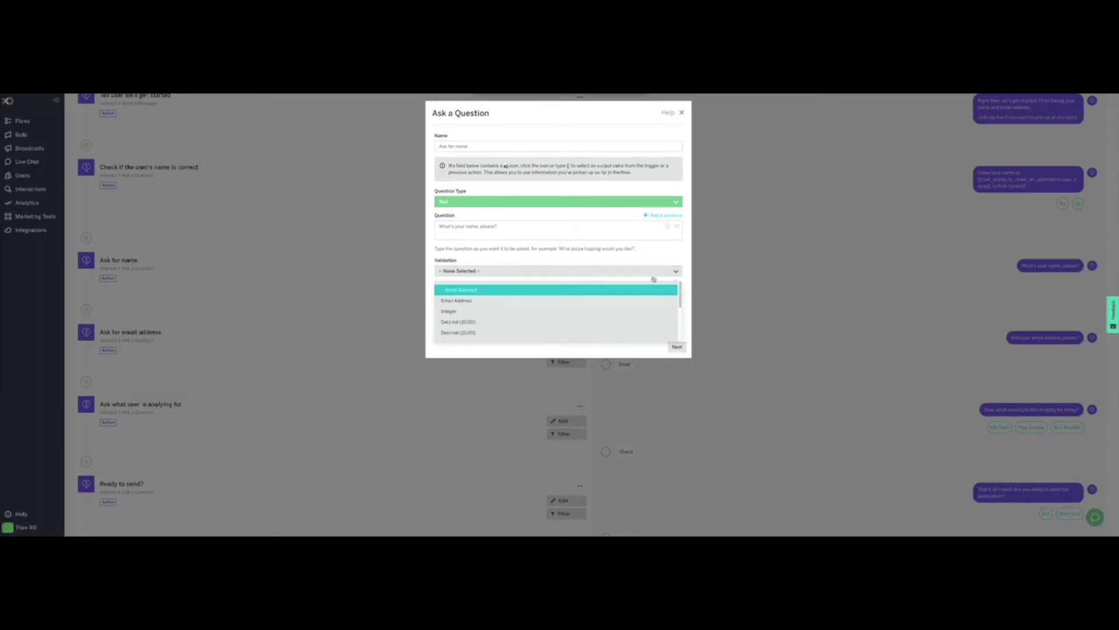
pyautogui.click(494, 271)
# Step: Verify the filter requires the name-check answer not to equal Yes, and save
pyautogui.click(677, 346)
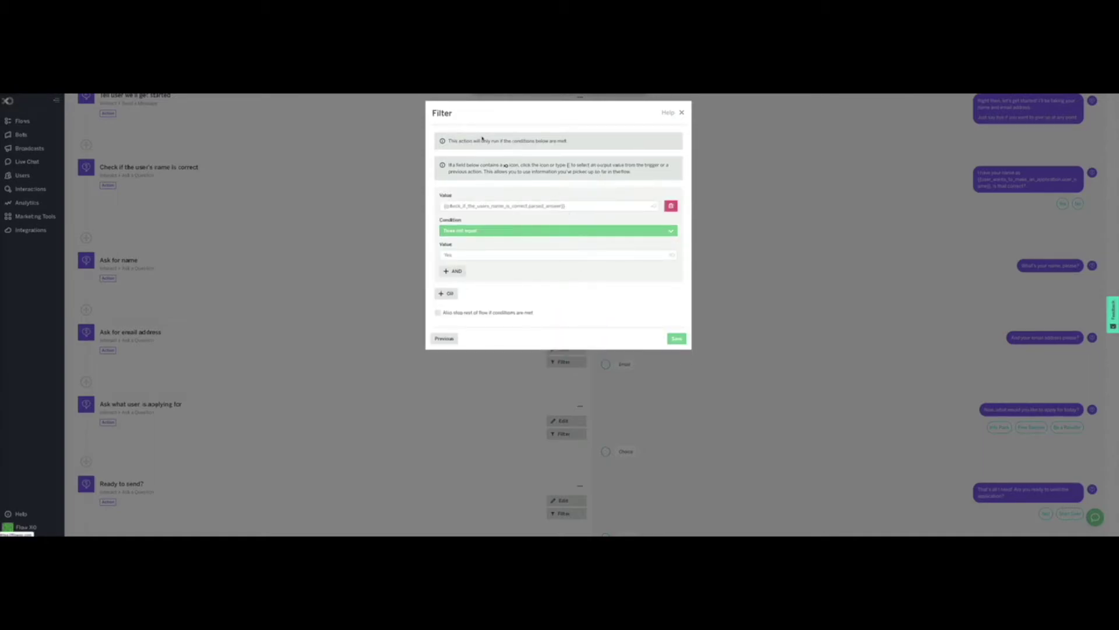
pyautogui.moveTo(577, 207); pyautogui.dragTo(435, 206)
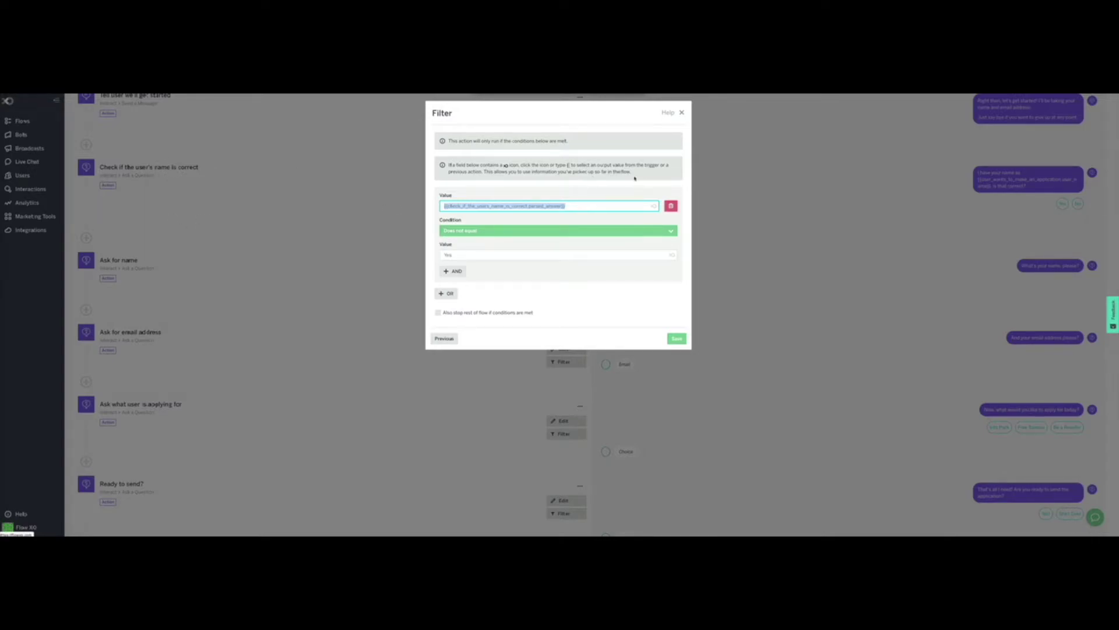
pyautogui.click(560, 206)
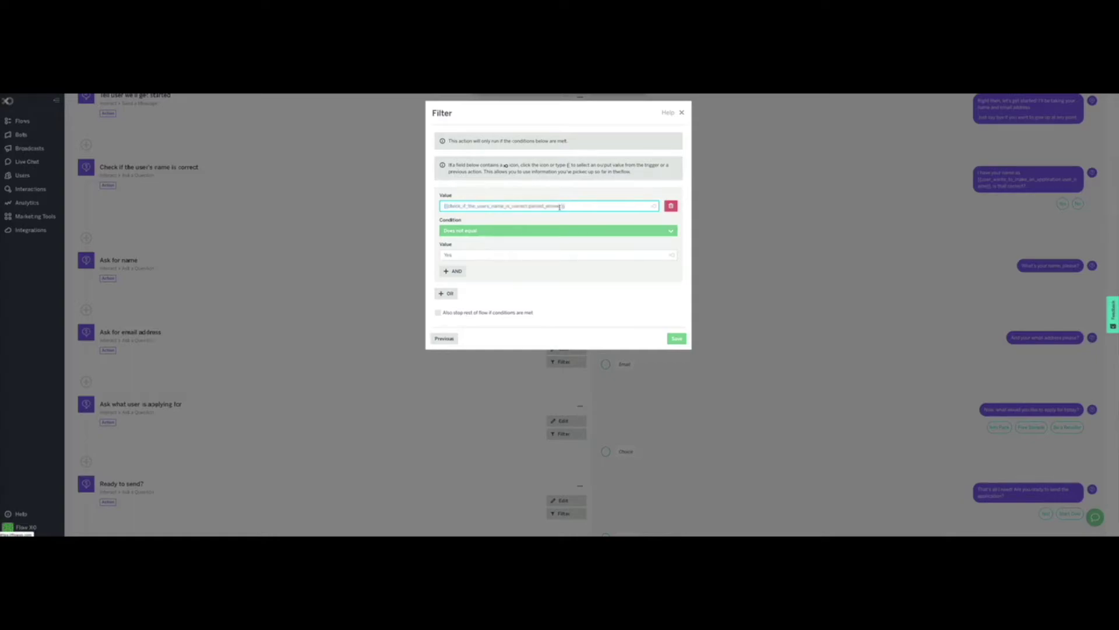
pyautogui.click(465, 255)
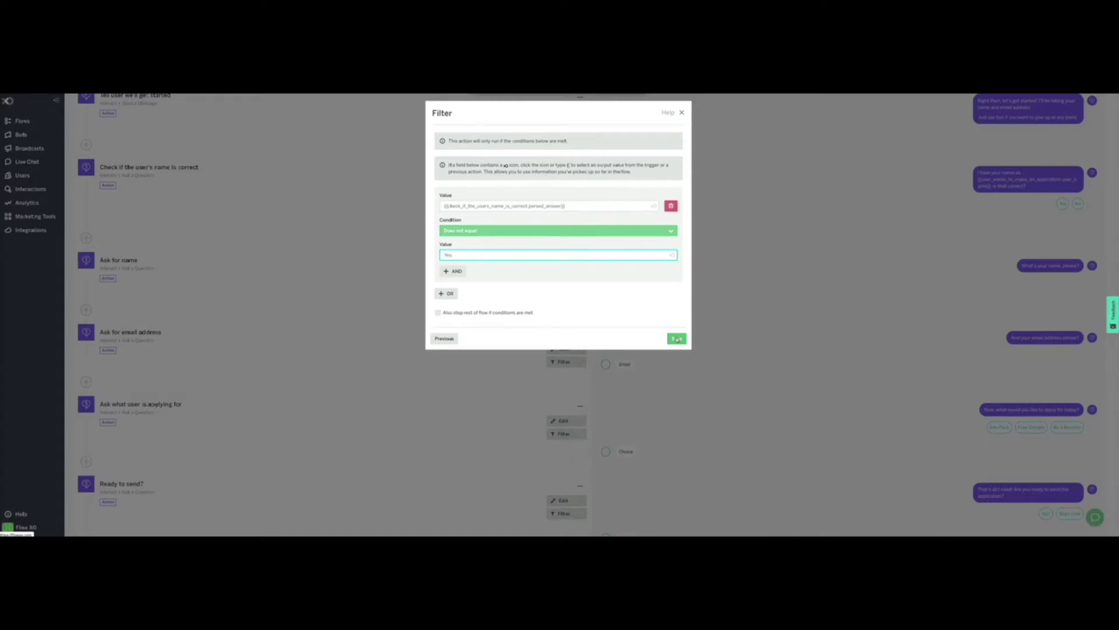
pyautogui.click(677, 339)
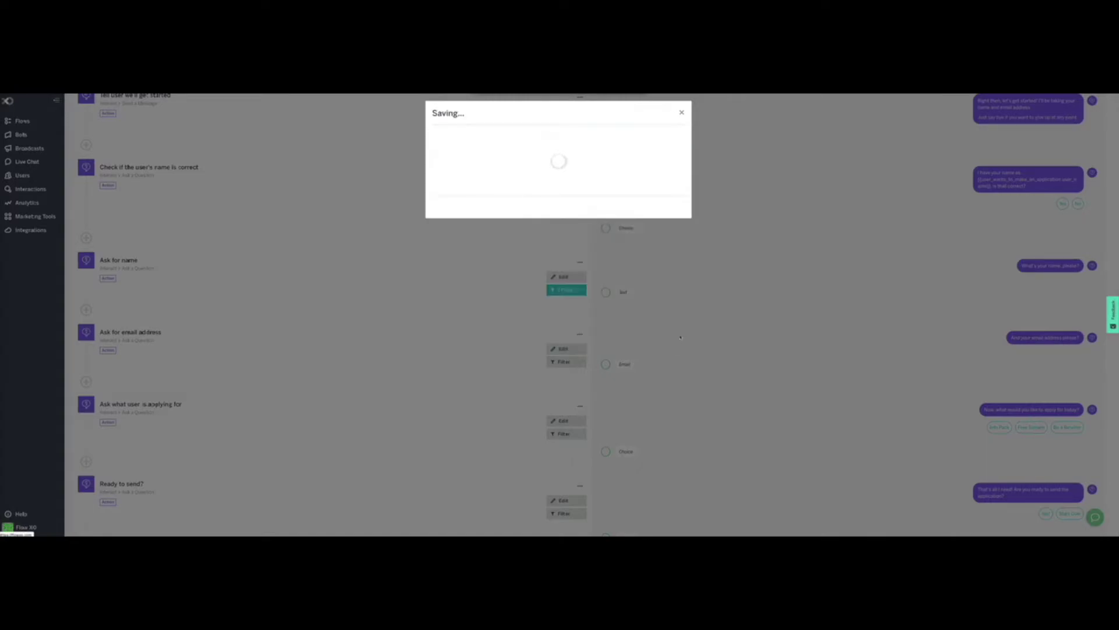
# Step: Validate Ask for email address answers as Email Address, allow 2 invalid answers, save without a filter
pyautogui.scroll(-1, 475, 304)
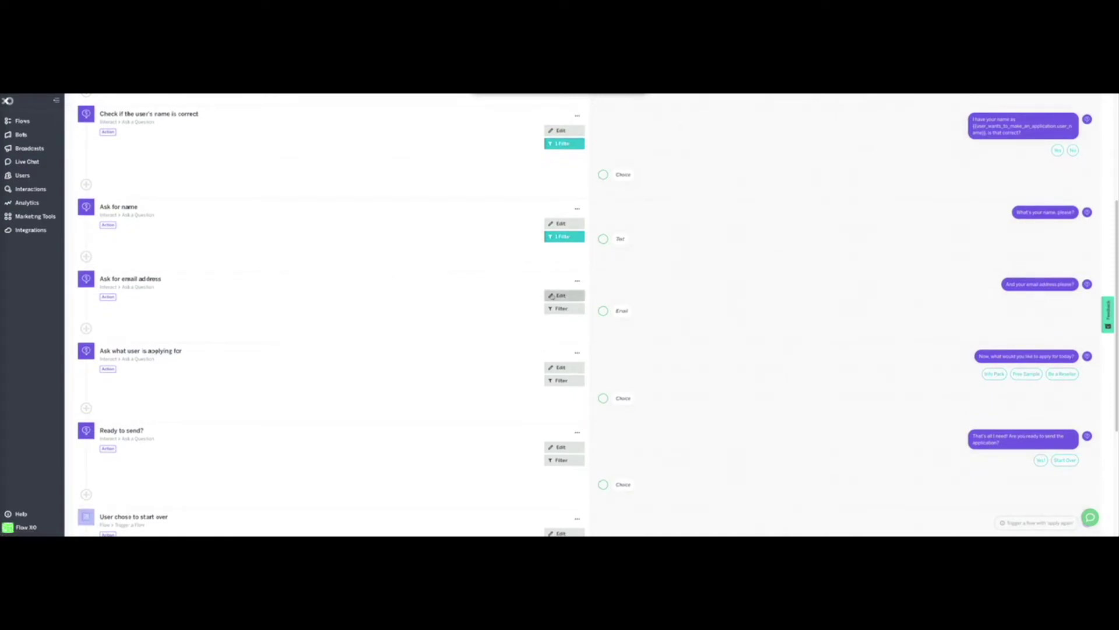
pyautogui.click(561, 295)
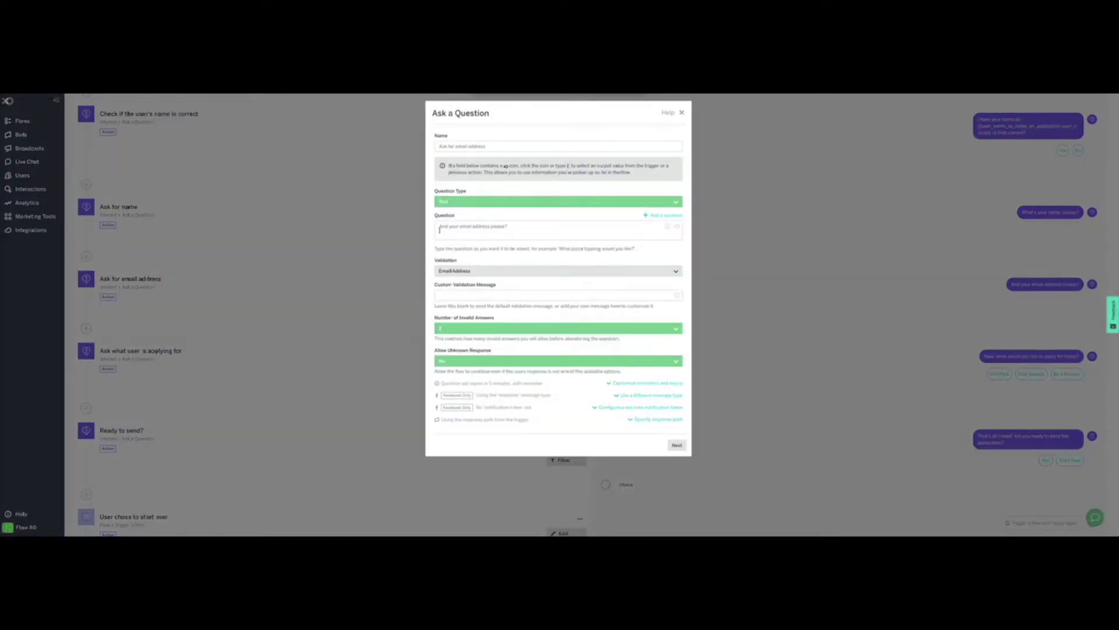
pyautogui.click(504, 273)
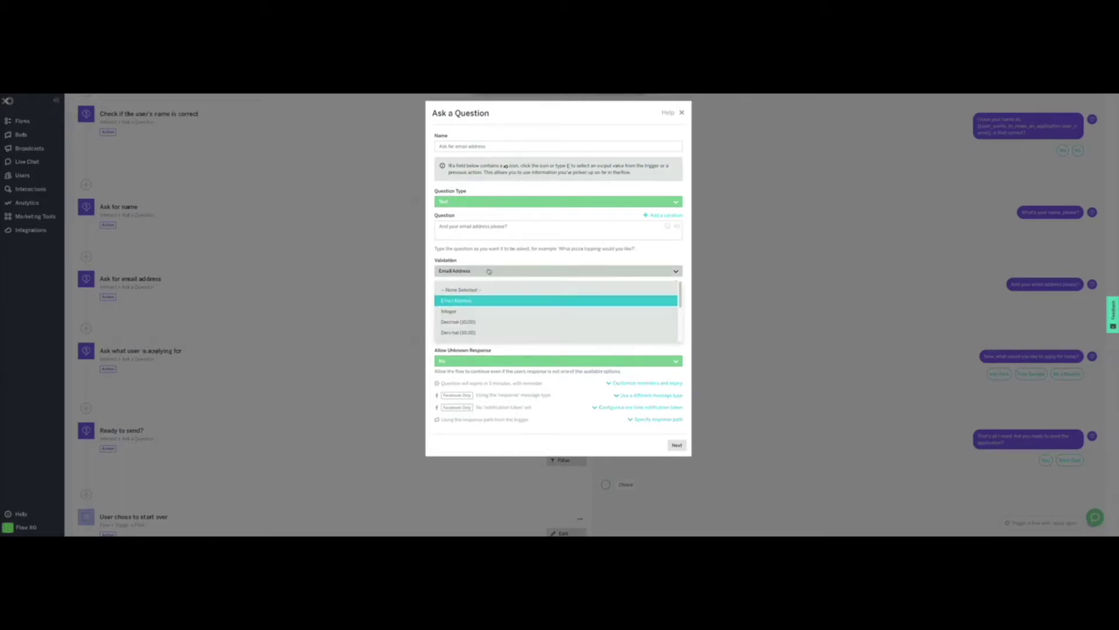
pyautogui.click(469, 302)
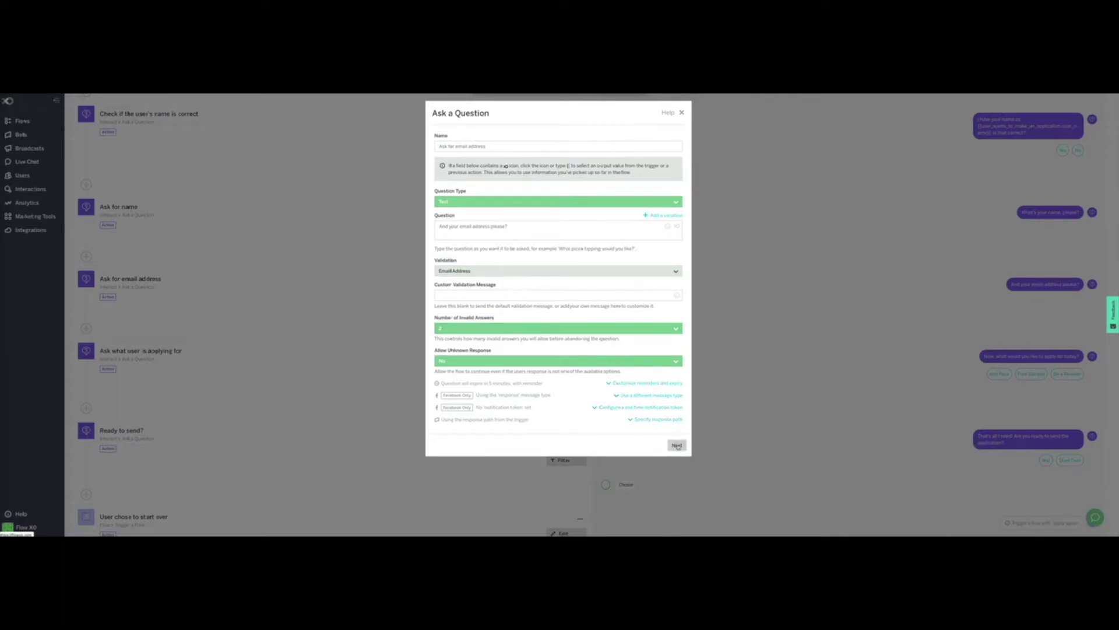
pyautogui.click(533, 330)
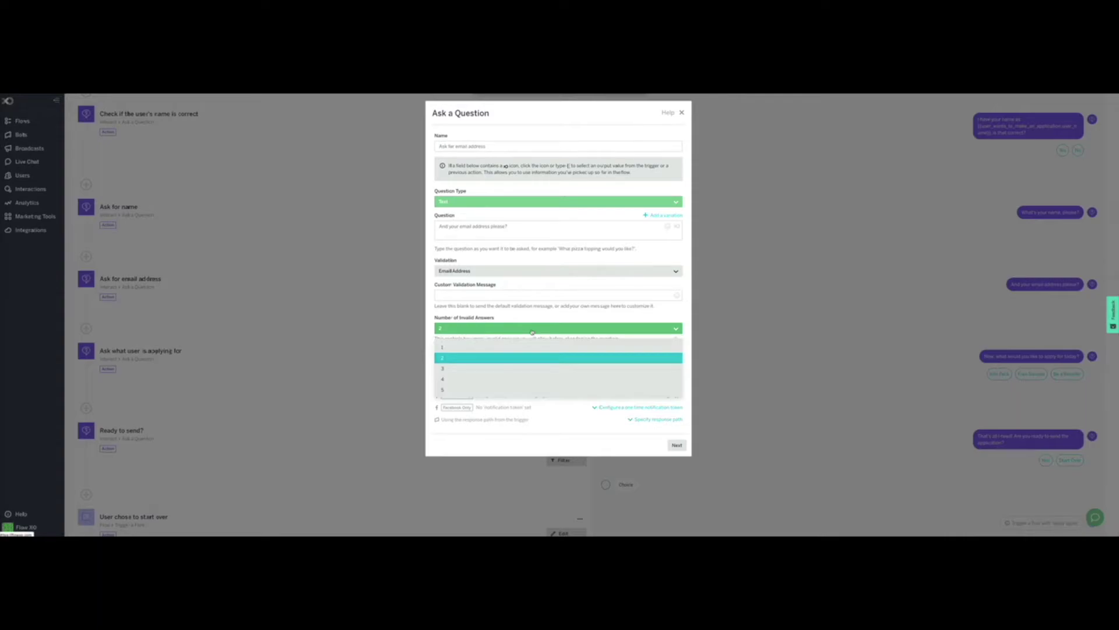
pyautogui.click(487, 357)
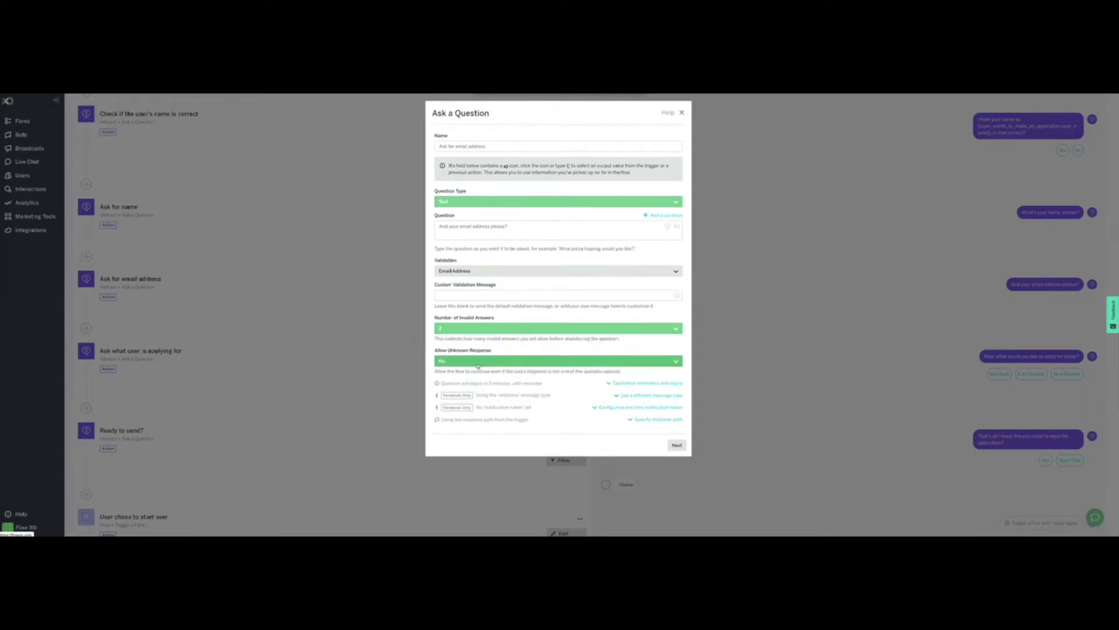
pyautogui.click(477, 365)
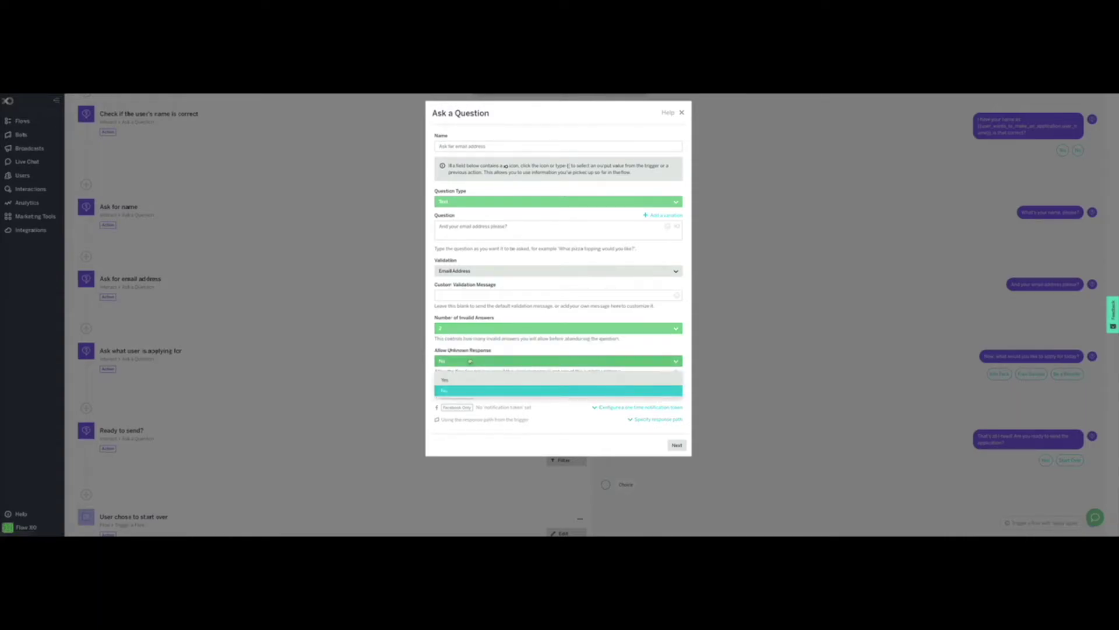
pyautogui.click(473, 390)
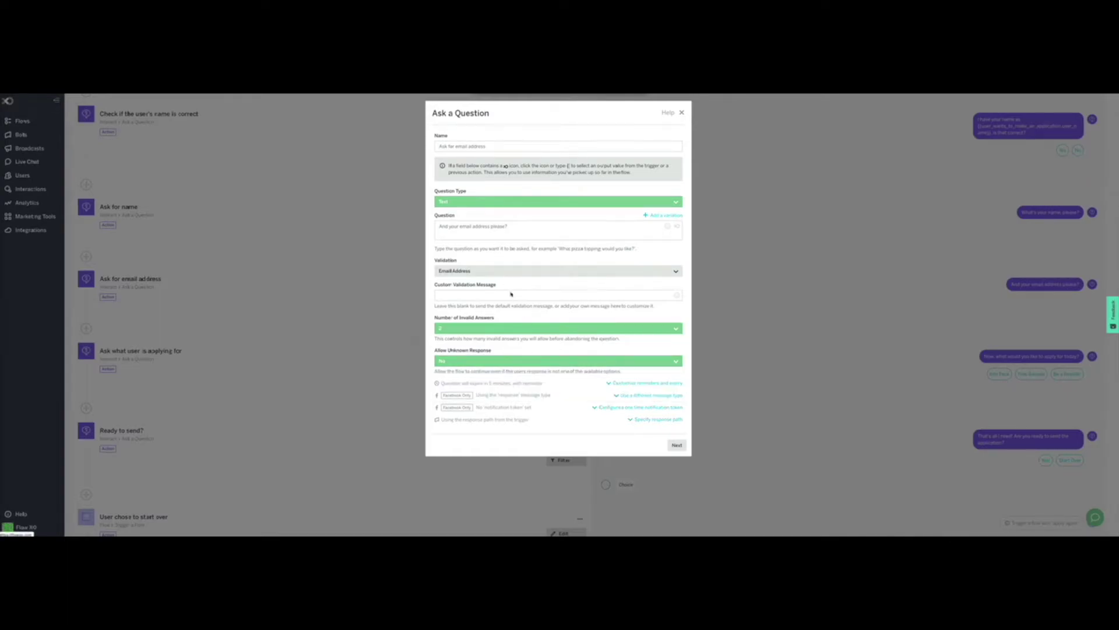
pyautogui.click(677, 446)
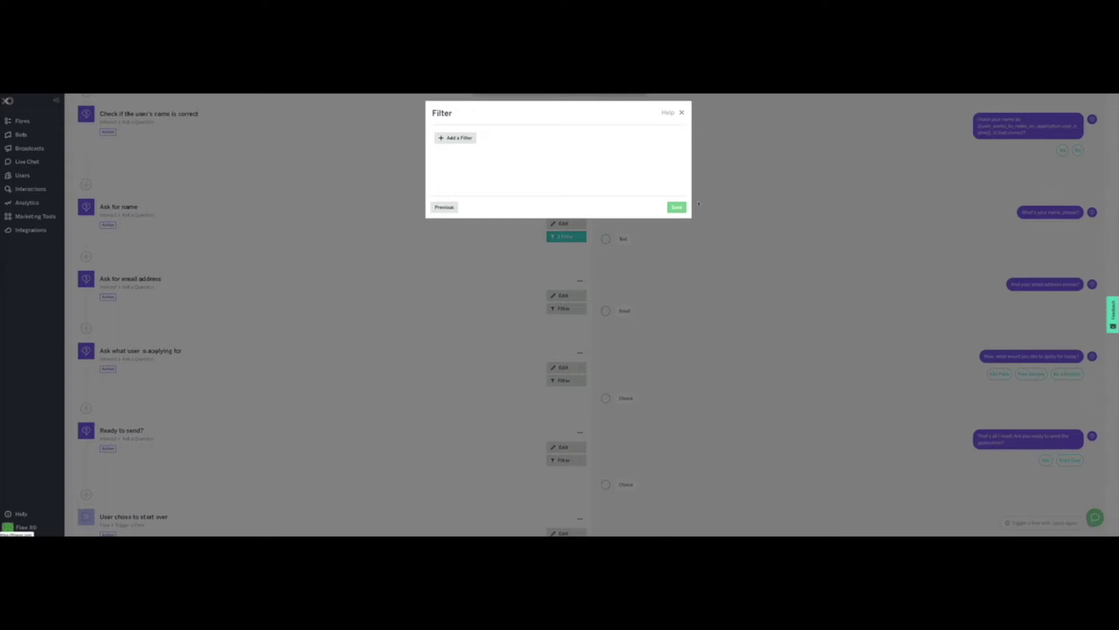
pyautogui.click(678, 207)
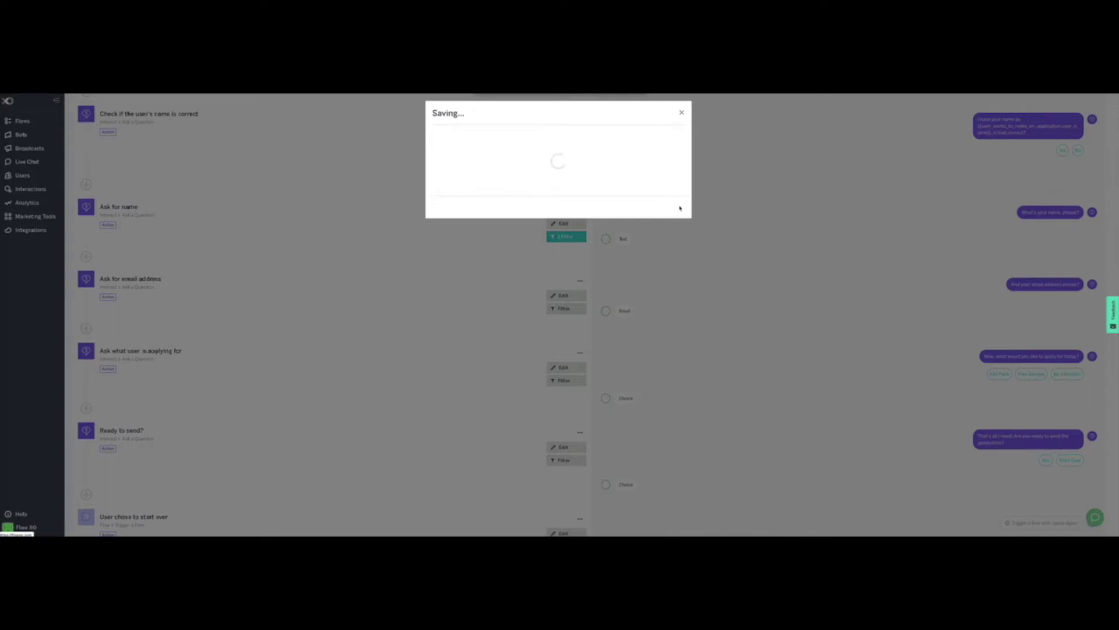
pyautogui.scroll(-1, 339, 386)
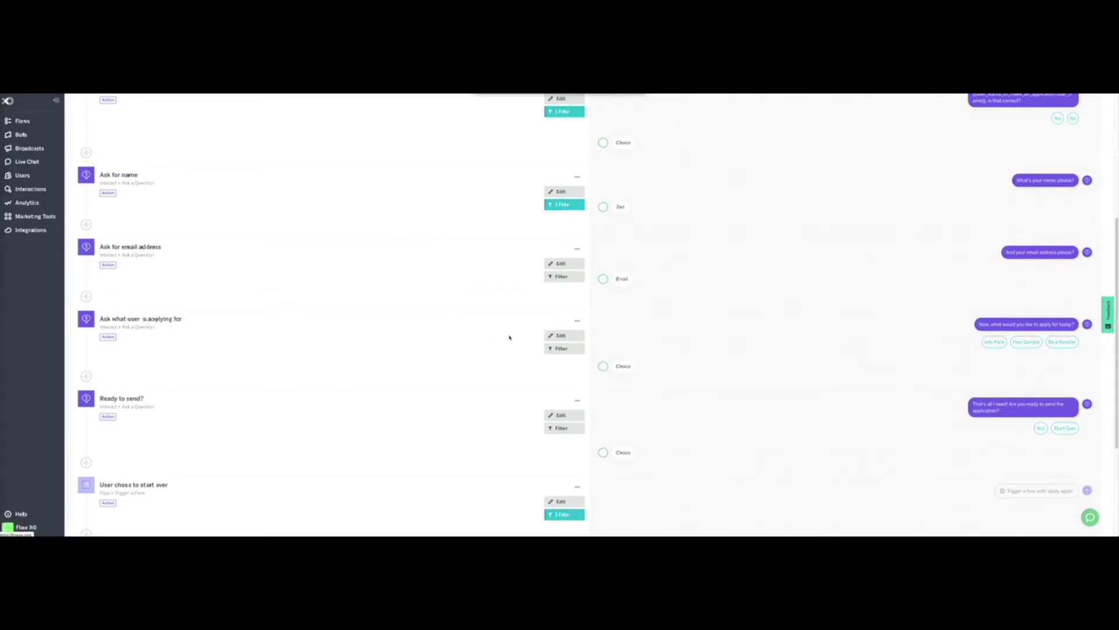
pyautogui.click(561, 336)
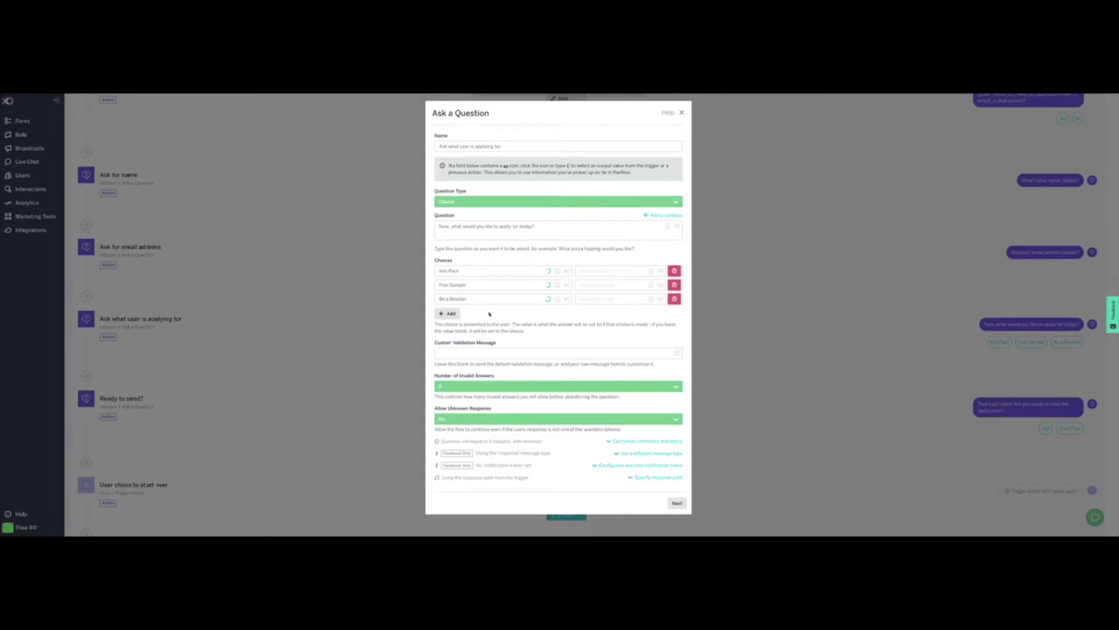
pyautogui.click(681, 504)
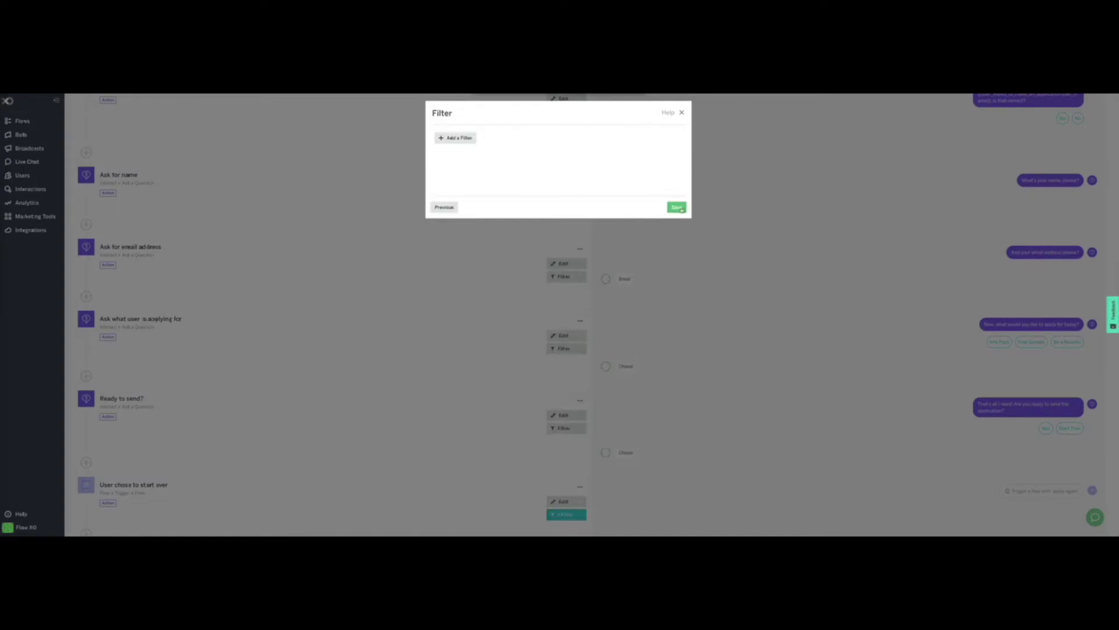
pyautogui.click(677, 207)
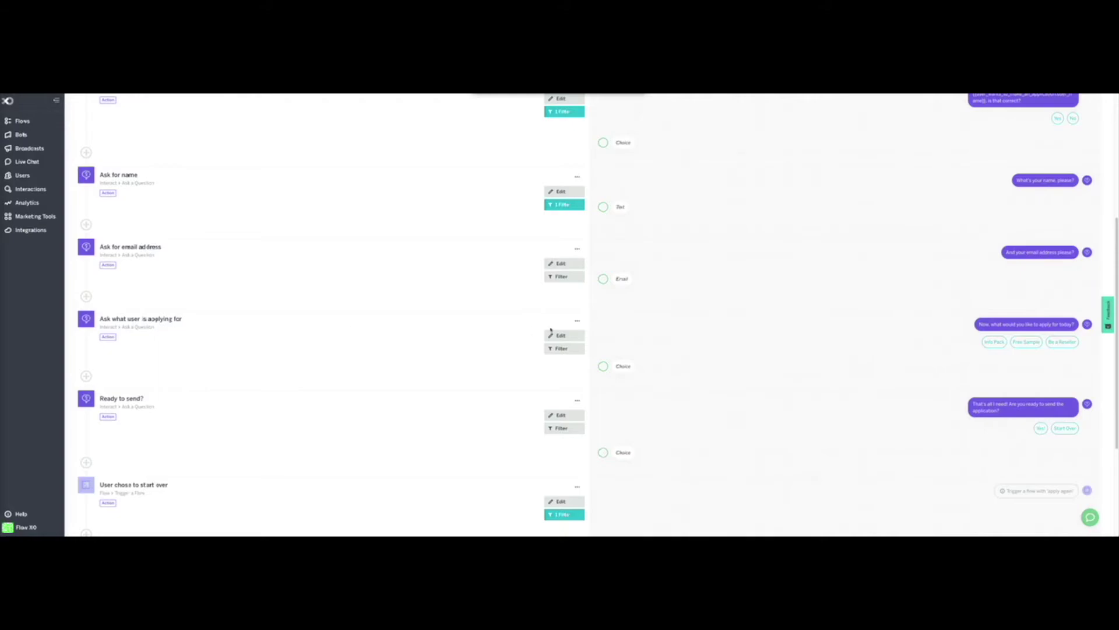
pyautogui.click(577, 321)
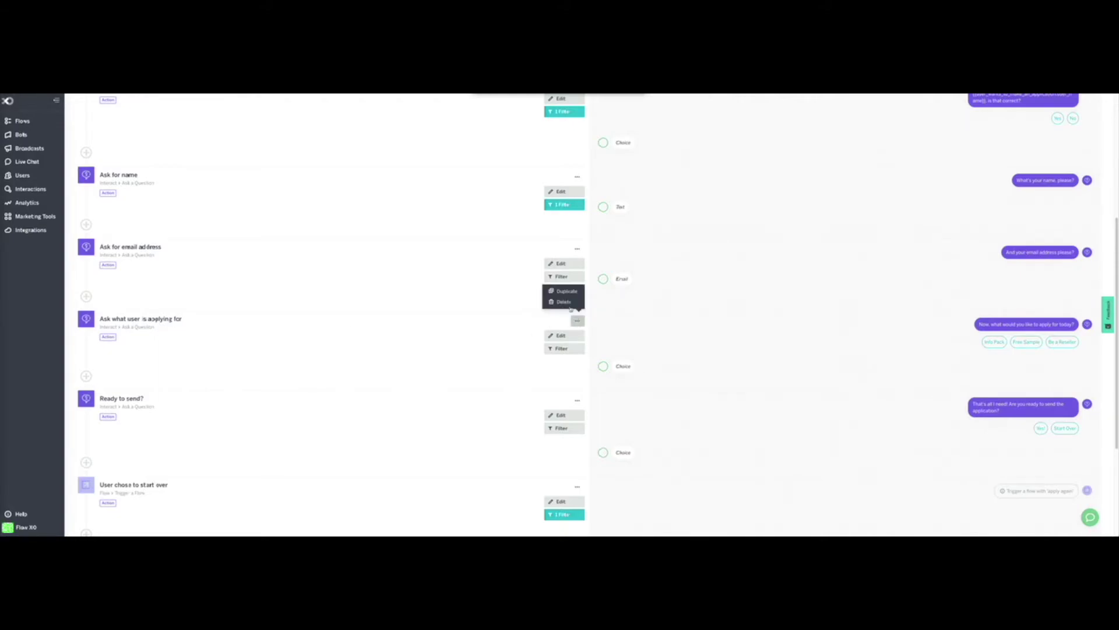
# Step: Delete the 'Ask what user is applying for' question step and confirm the deletion
pyautogui.click(567, 303)
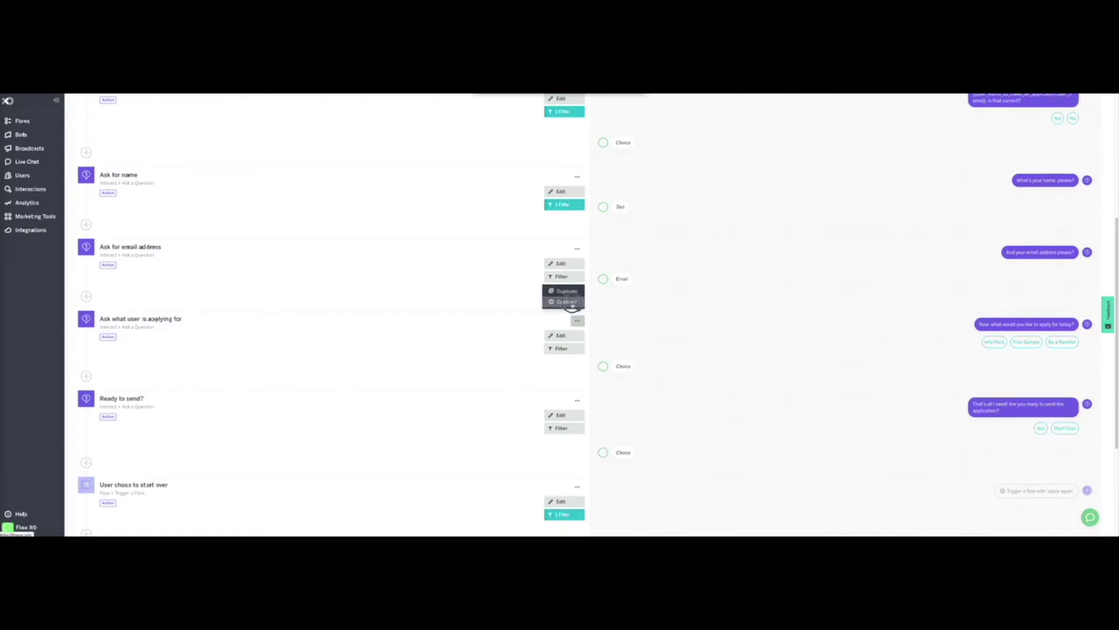
pyautogui.click(567, 302)
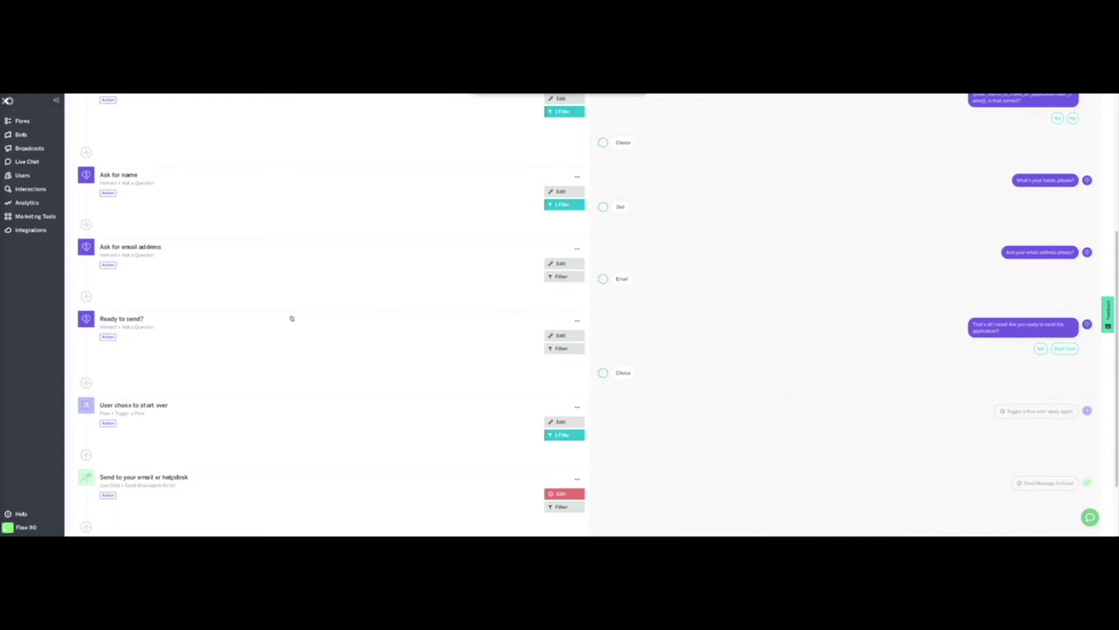
pyautogui.click(563, 336)
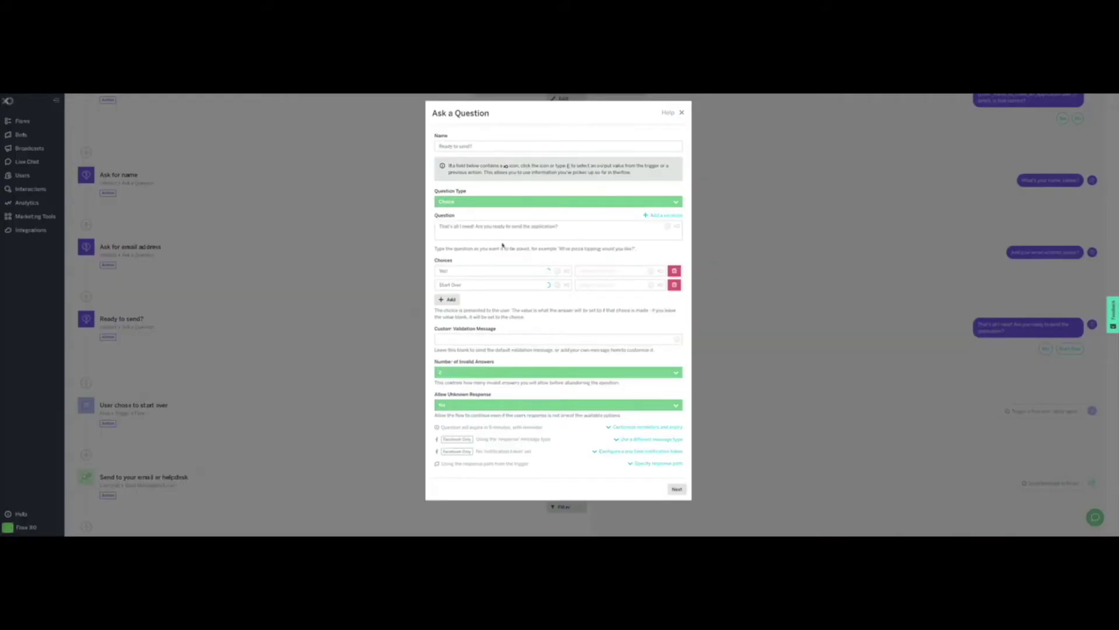
# Step: Reword Ready to send? to 'I will now subscribe you! to our mailing list. Would you like to continue?', rename choice to Start again, save
pyautogui.click(440, 227)
pyautogui.moveTo(560, 226); pyautogui.dragTo(475, 226)
pyautogui.write('I will now subscribe you! to our mailing list. Would you like to continue?')
pyautogui.doubleClick(452, 285)
pyautogui.press('BackSpace')
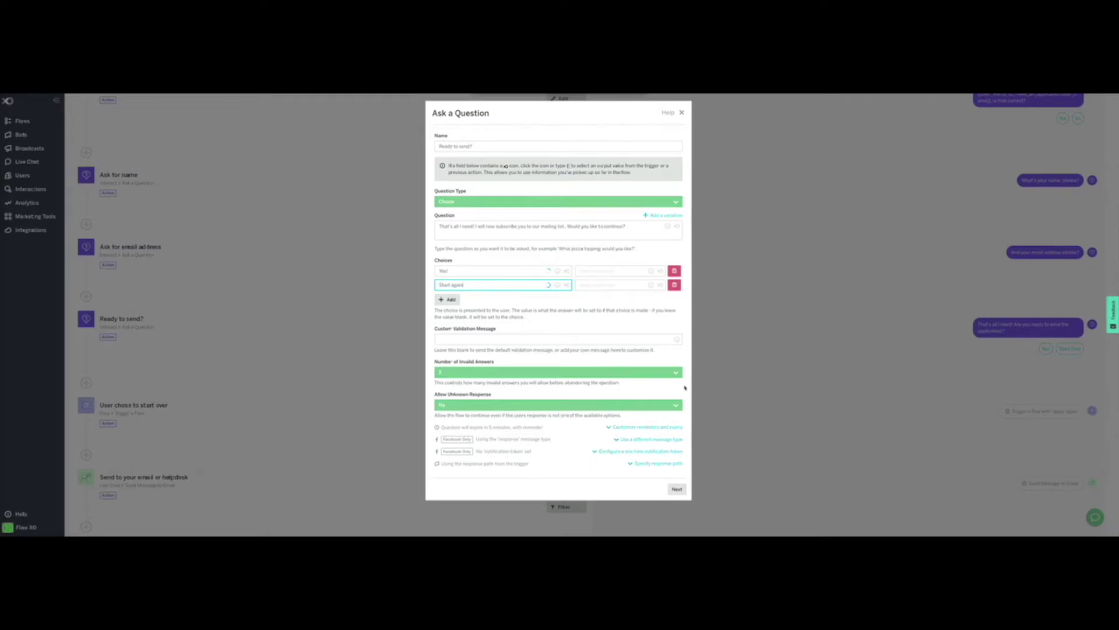
pyautogui.click(678, 489)
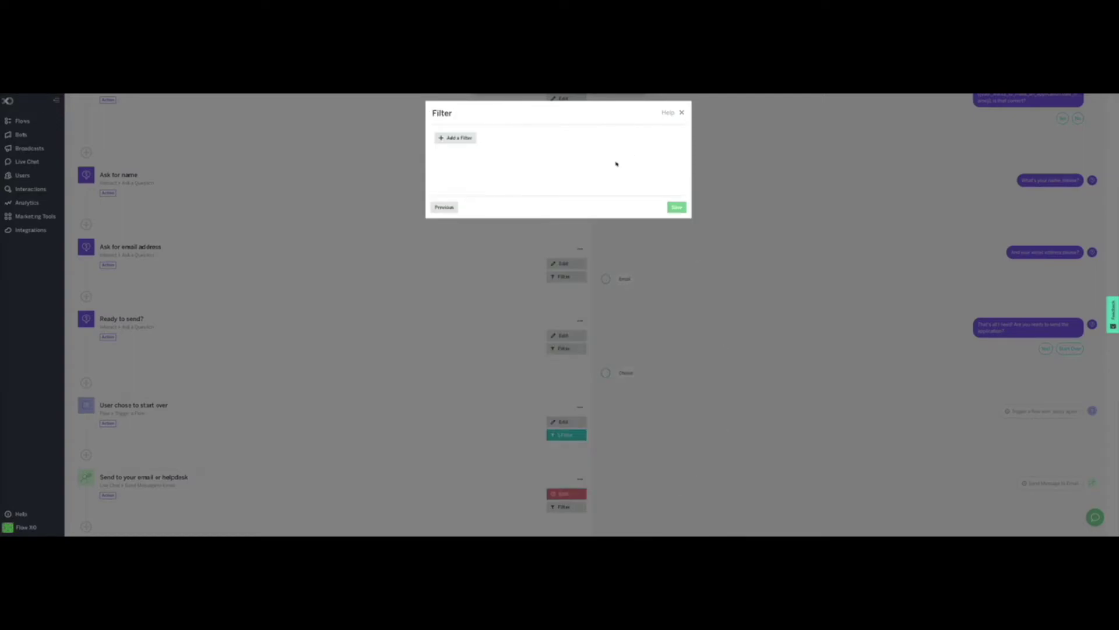
pyautogui.click(670, 207)
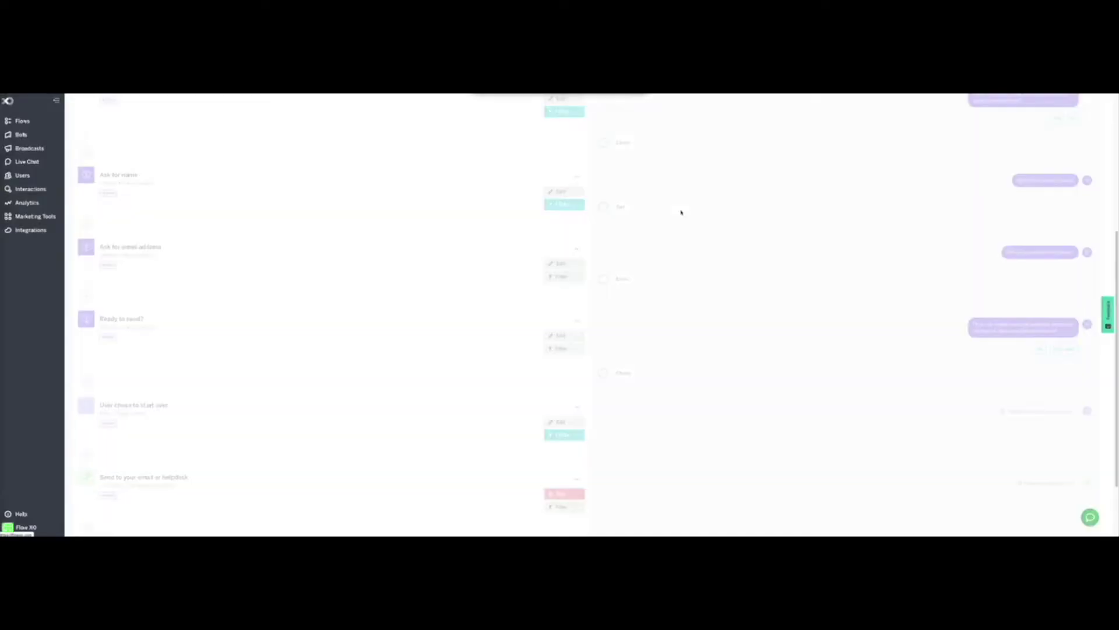
# Step: Set the start-over trigger phrase and its filter value both to 'Start again', then save
pyautogui.scroll(-1, 276, 339)
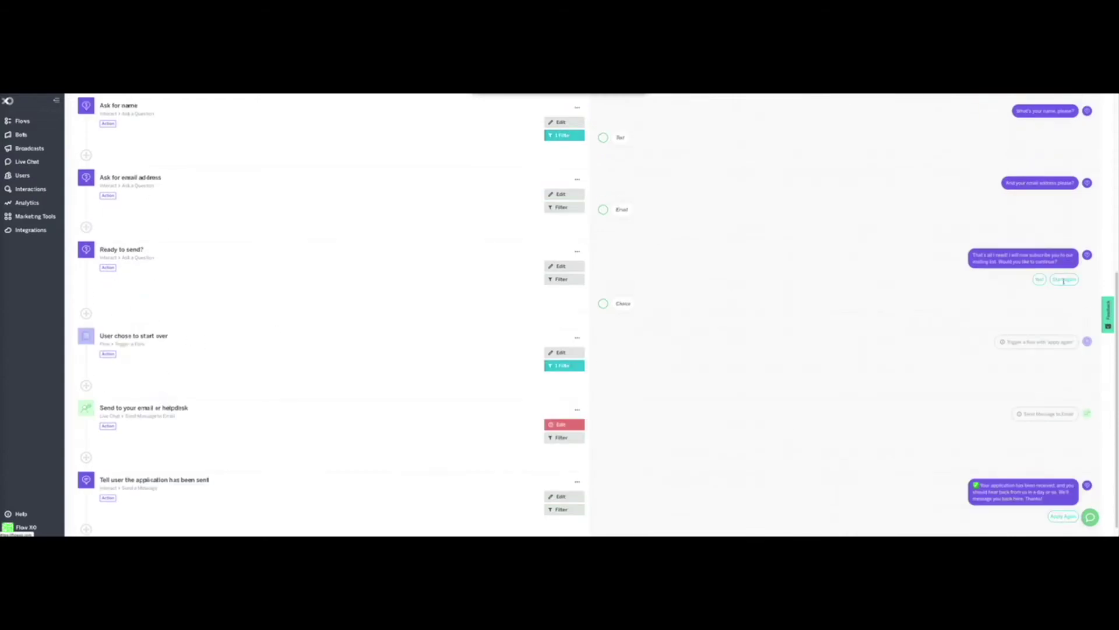
pyautogui.click(566, 353)
pyautogui.doubleClick(446, 201)
pyautogui.write('Start again')
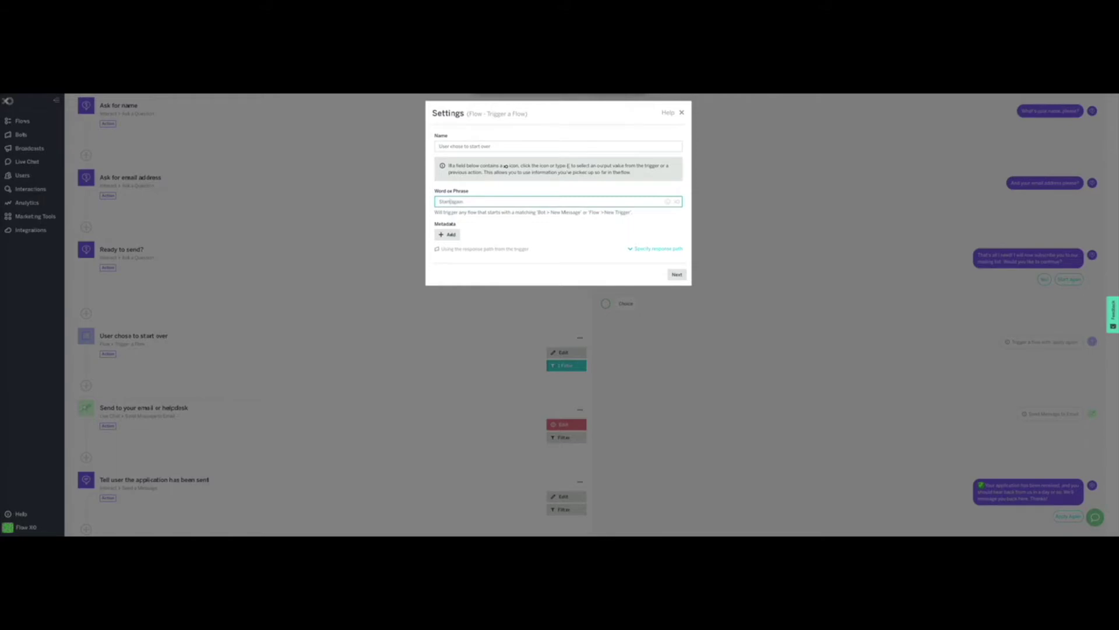
pyautogui.click(677, 274)
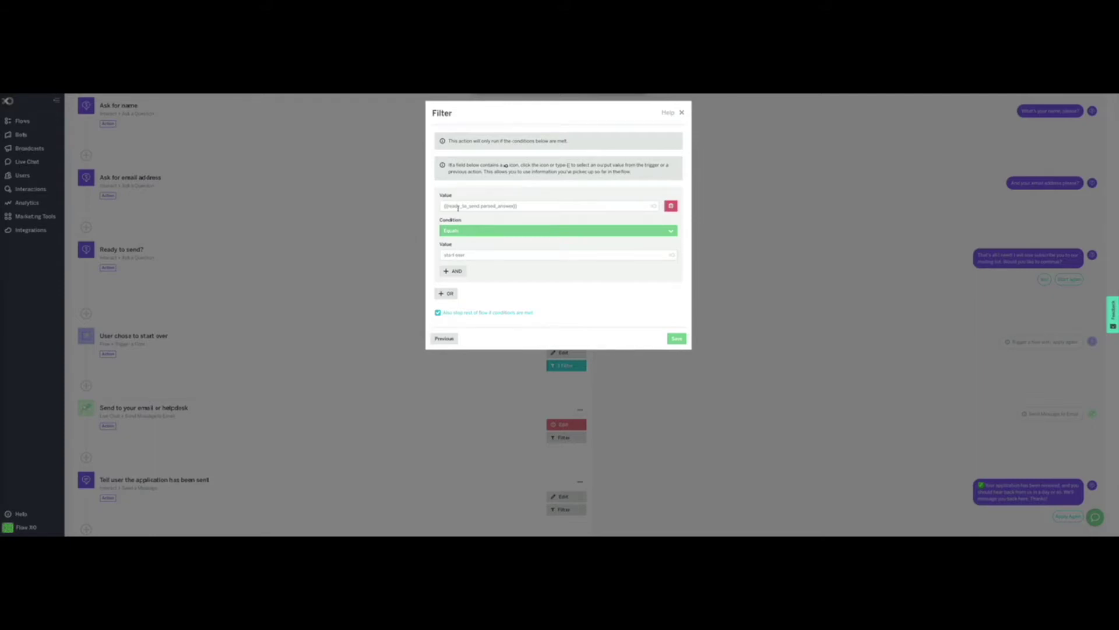
pyautogui.click(462, 254)
pyautogui.write('Start again')
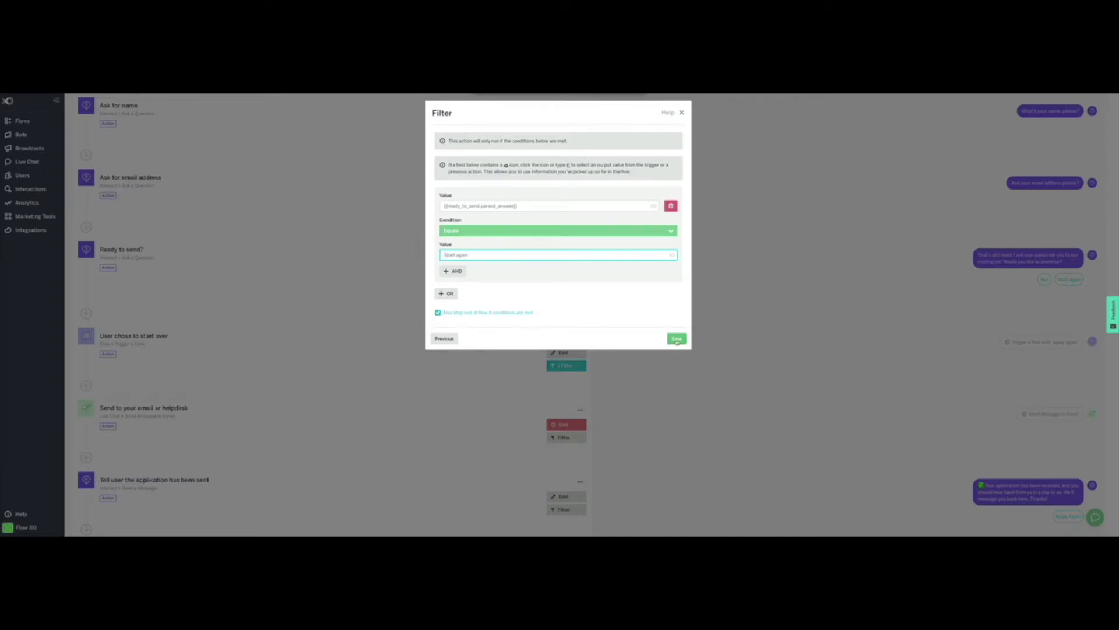
pyautogui.click(677, 339)
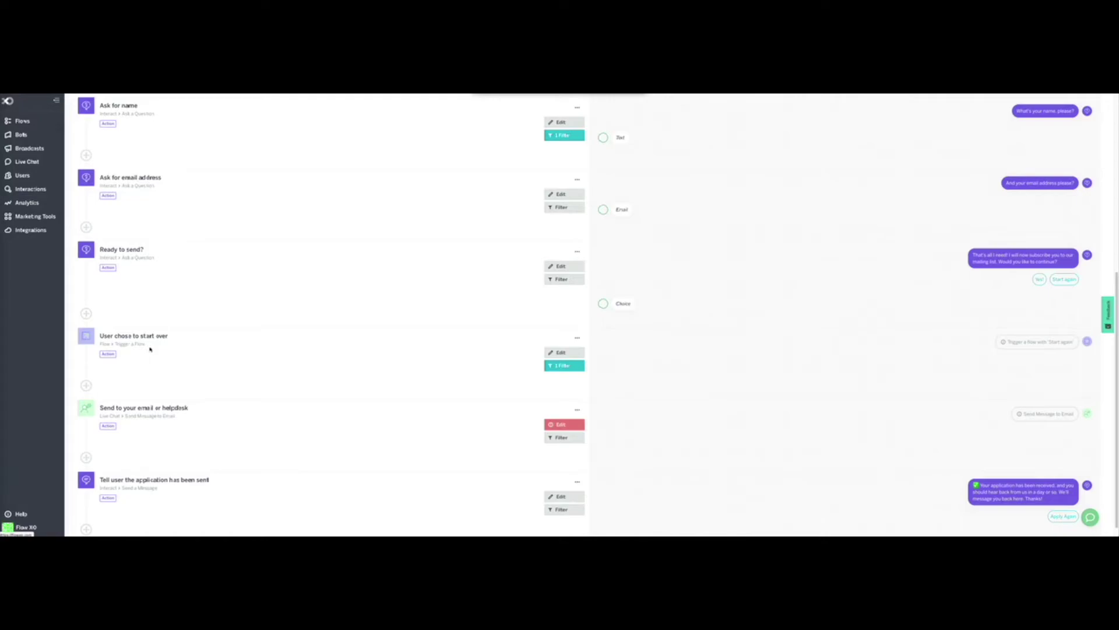
# Step: Delete the 'Send to your email or helpdesk' step from the flow
pyautogui.scroll(-1, 233, 394)
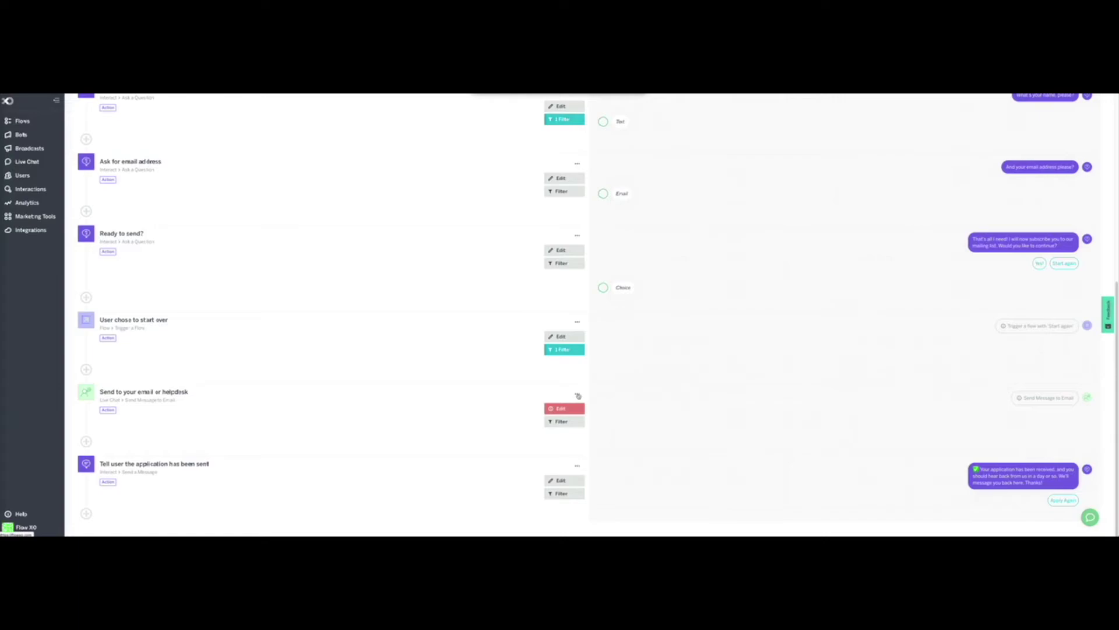
pyautogui.click(578, 395)
pyautogui.click(562, 374)
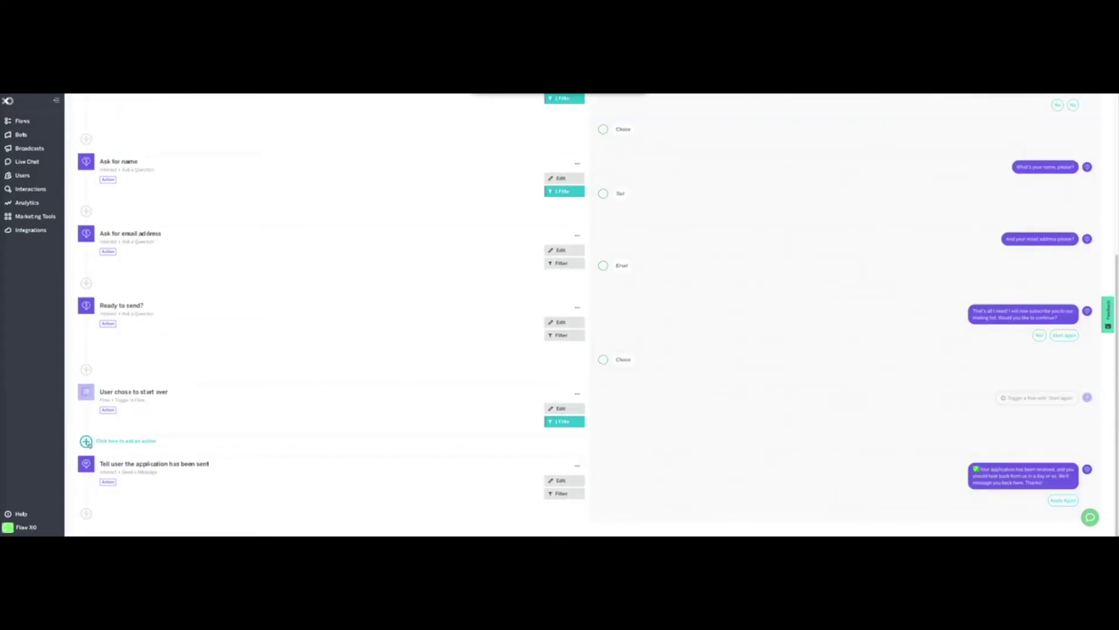
# Step: Add a new step below 'User chose to start over' to bring up the service list
pyautogui.click(86, 442)
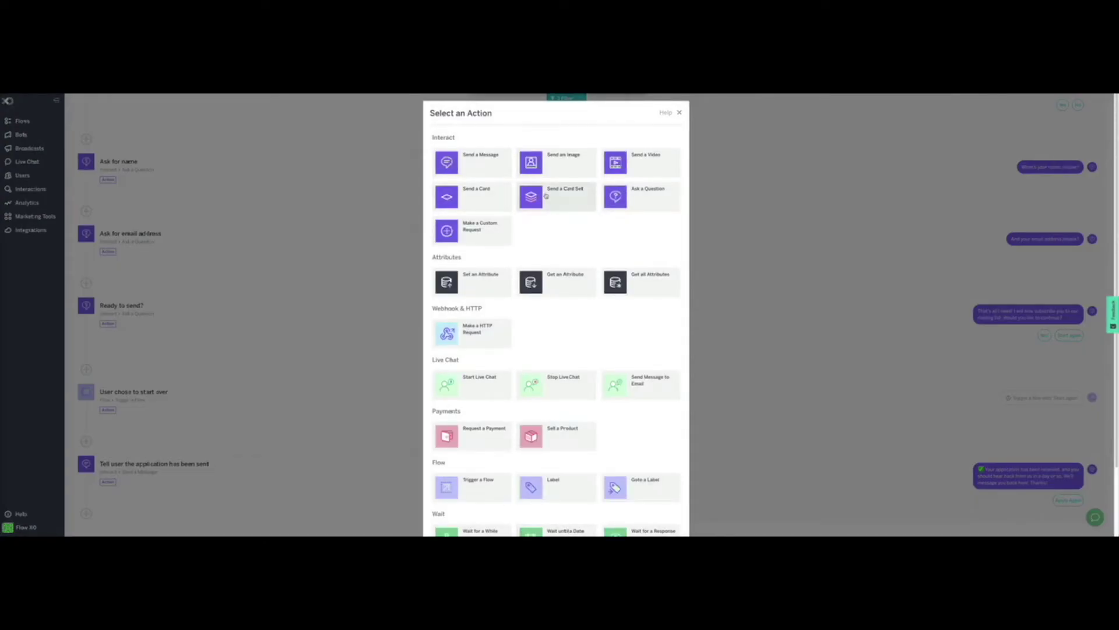
pyautogui.scroll(-3, 565, 366)
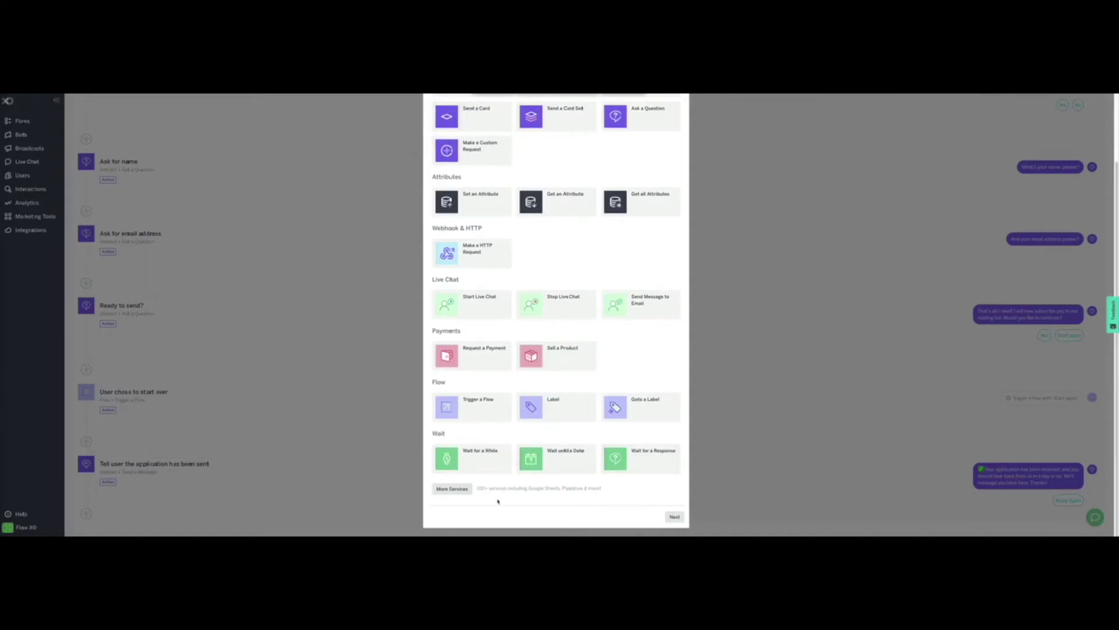
pyautogui.moveTo(483, 491); pyautogui.dragTo(655, 490)
pyautogui.click(590, 495)
# Step: Search More Services for 'mail', pick MailChimp, and set the action to Add a Subscriber
pyautogui.click(452, 489)
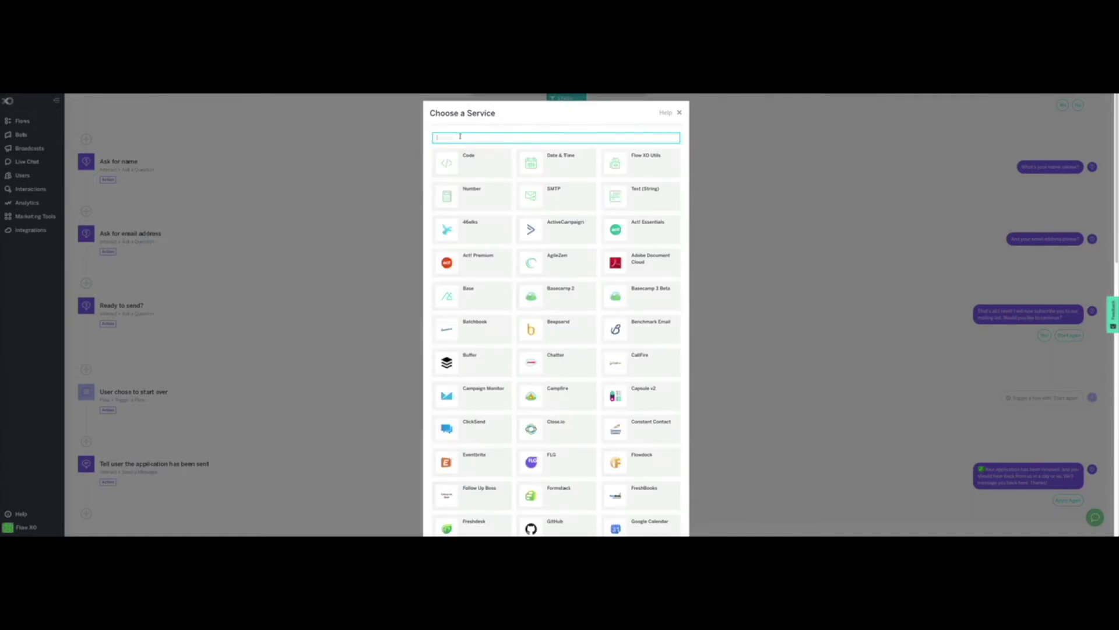
pyautogui.scroll(-3, 565, 318)
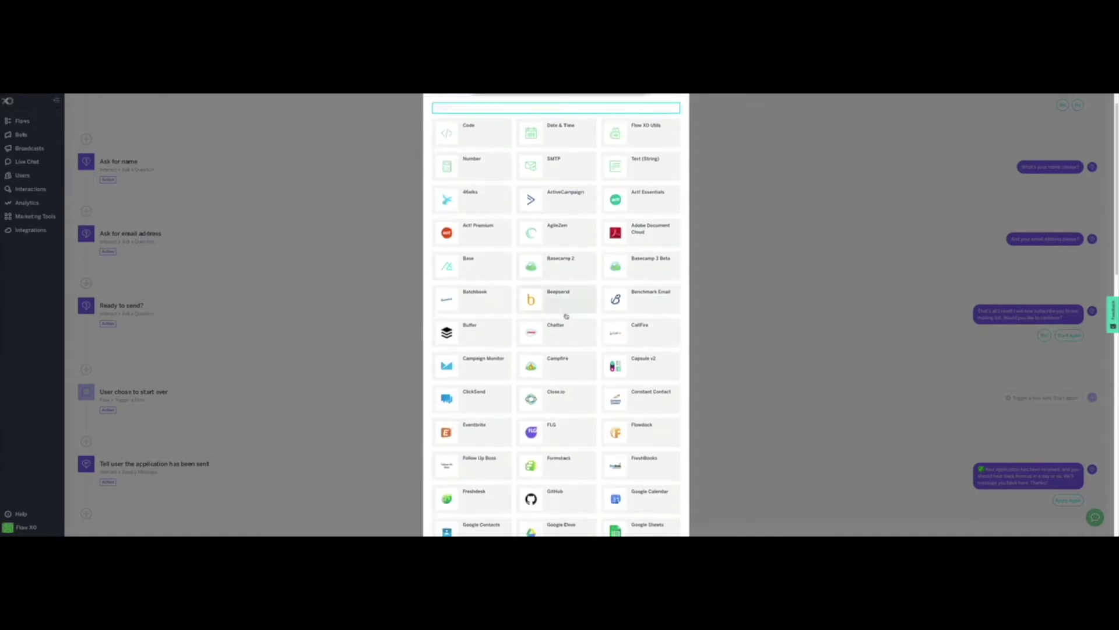
pyautogui.scroll(-2, 567, 199)
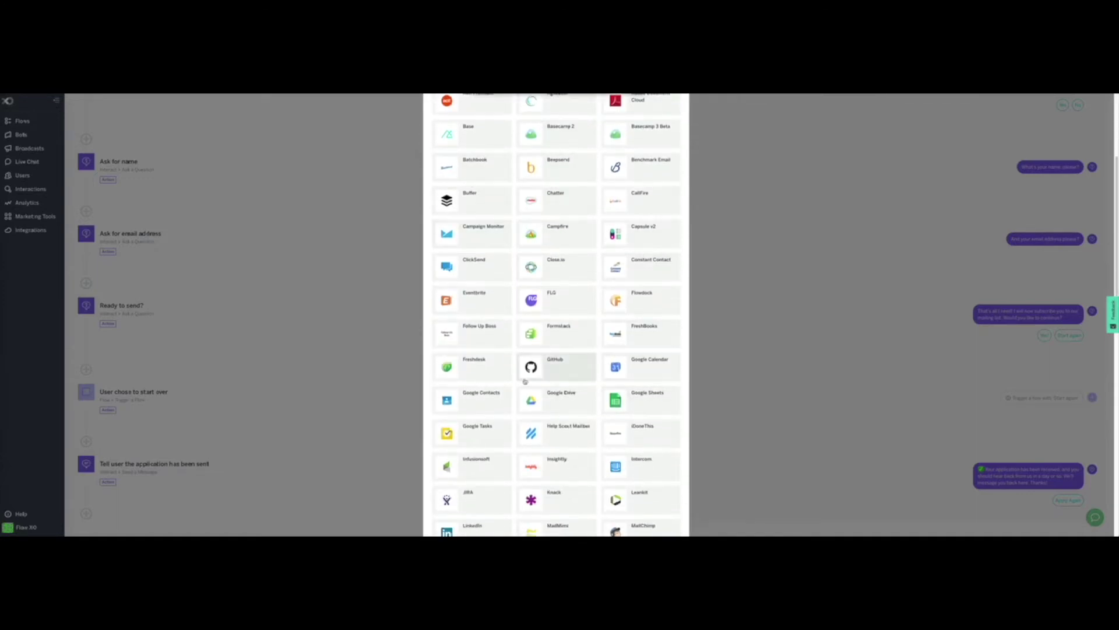
pyautogui.scroll(-2, 630, 379)
pyautogui.scroll(4, 645, 457)
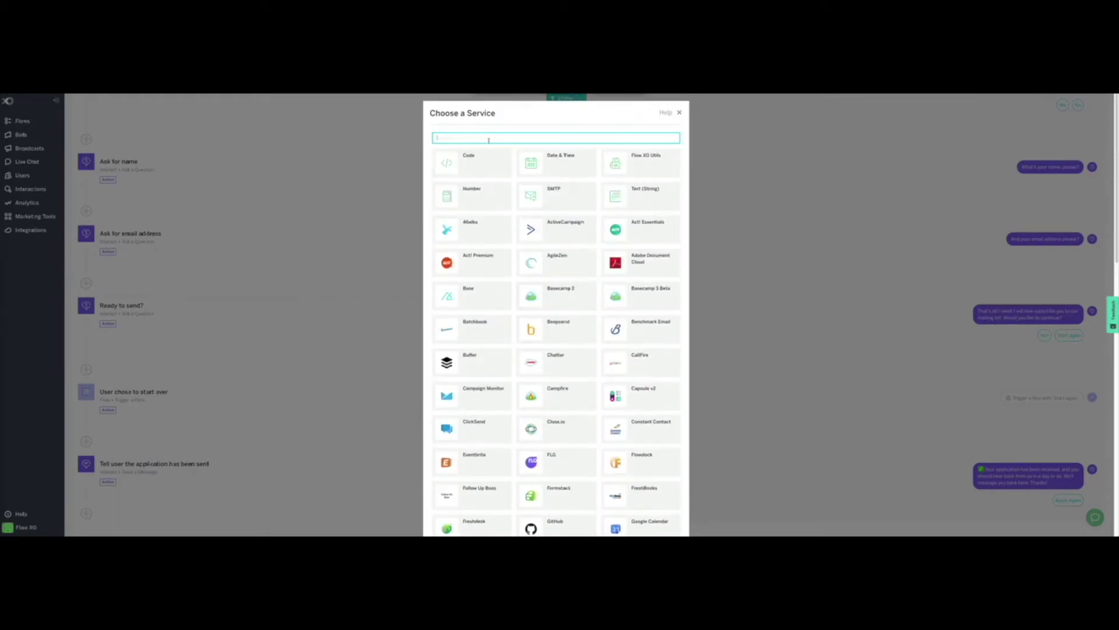
pyautogui.write('mail')
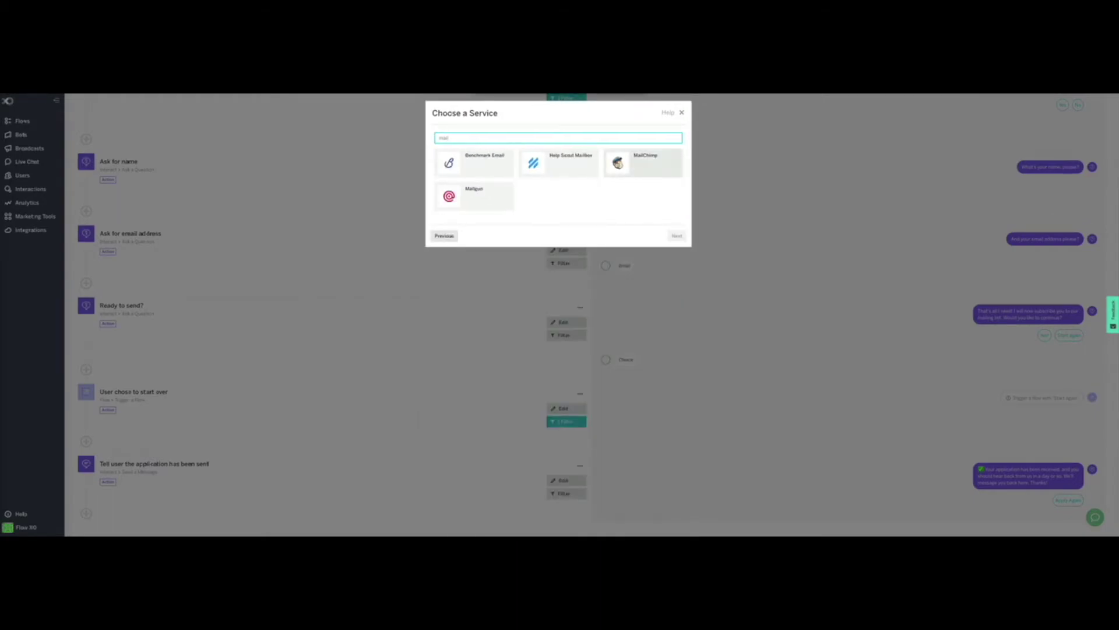
pyautogui.click(617, 165)
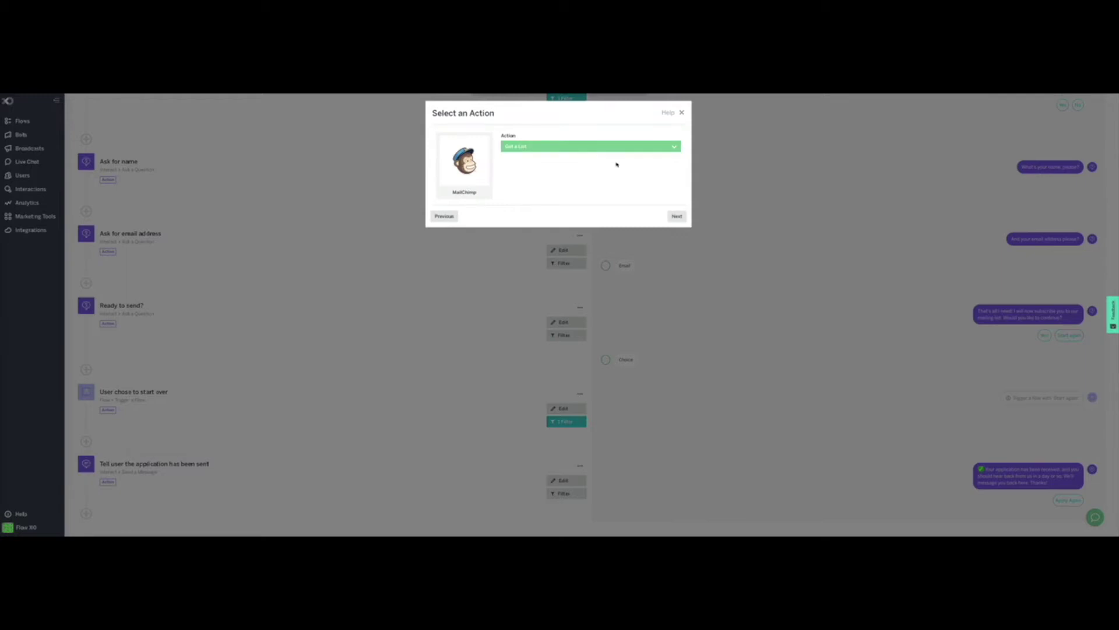
pyautogui.click(535, 147)
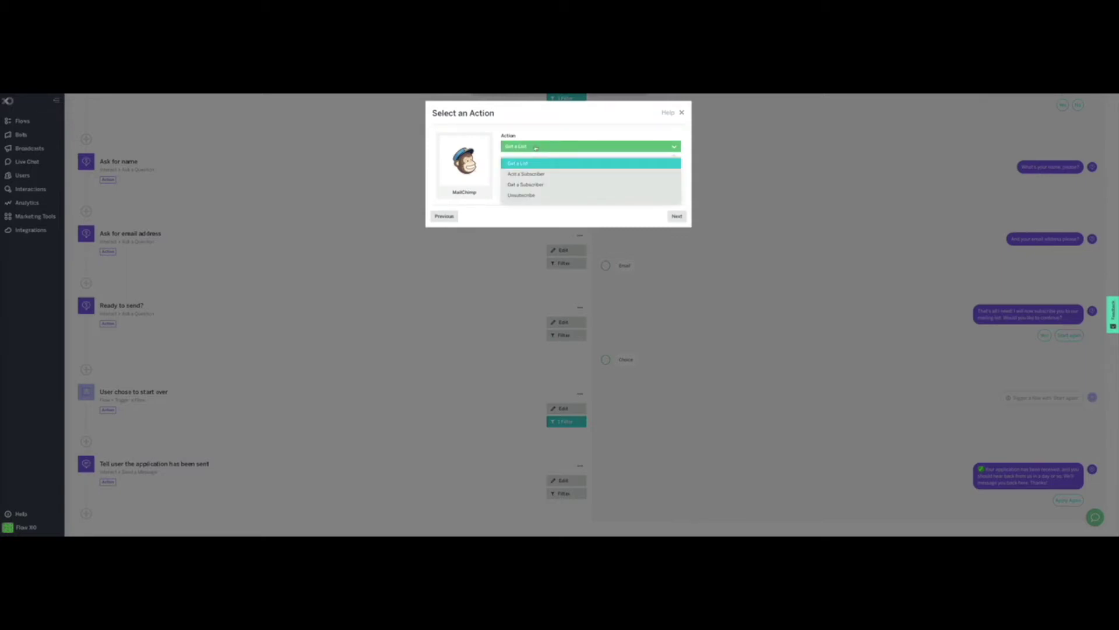
pyautogui.click(538, 174)
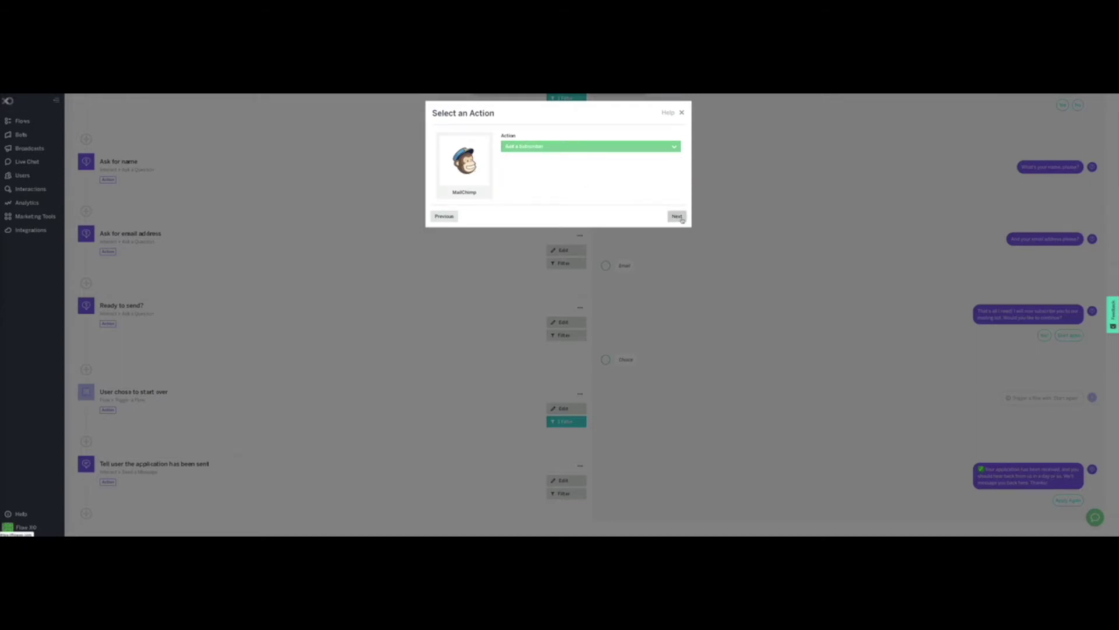
pyautogui.click(676, 216)
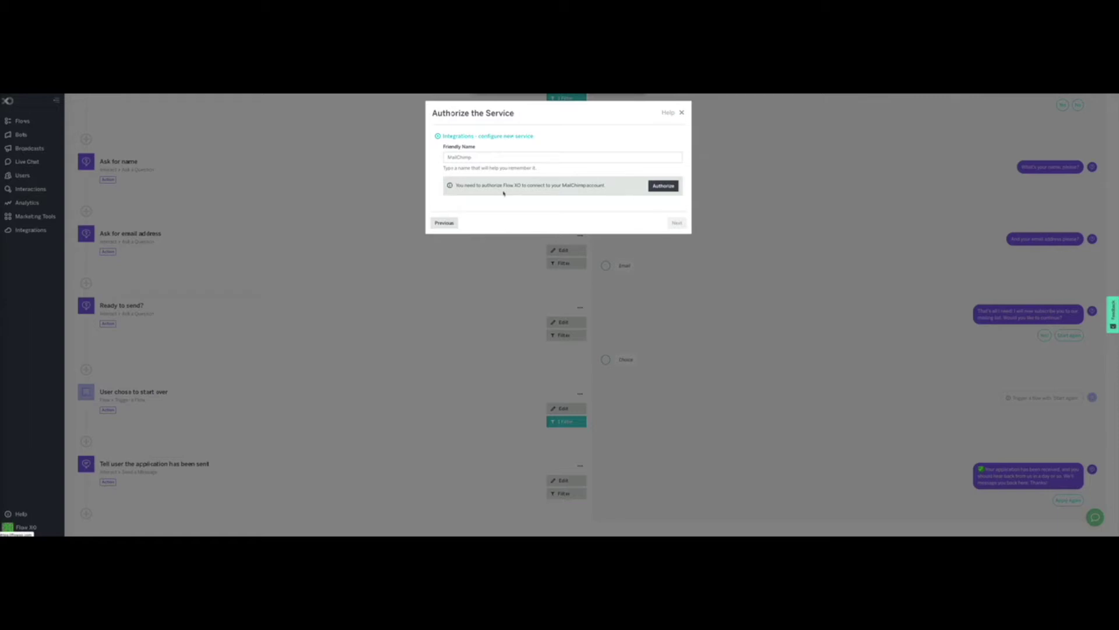
# Step: Authorize the MailChimp account by logging in and allowing Flow XO access, then continue
pyautogui.moveTo(458, 185); pyautogui.dragTo(612, 185)
pyautogui.click(614, 189)
pyautogui.click(665, 186)
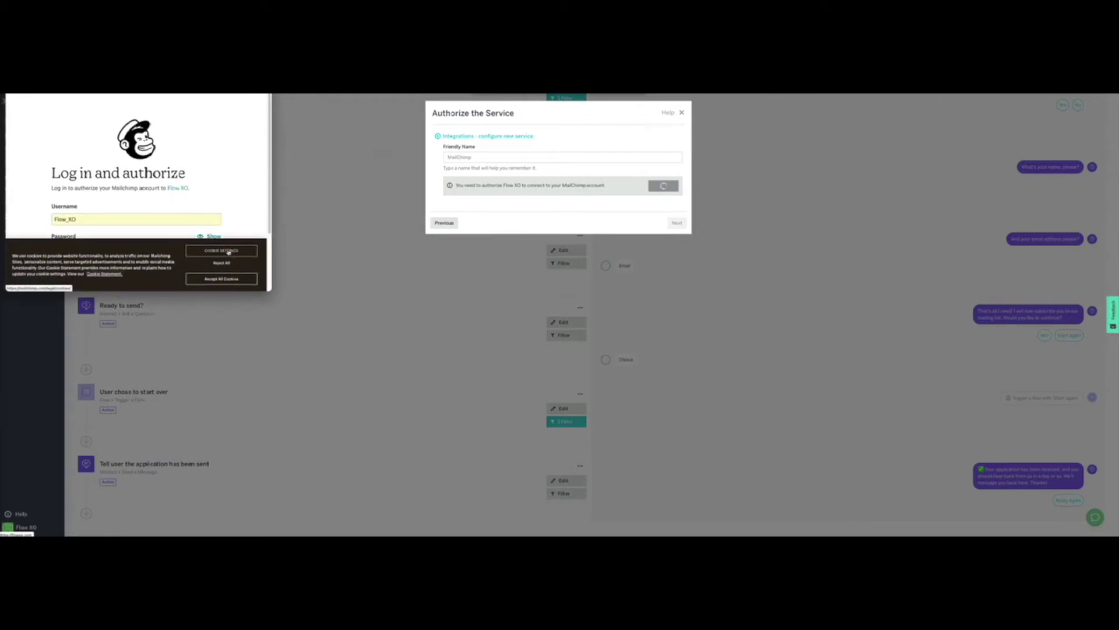
pyautogui.click(225, 279)
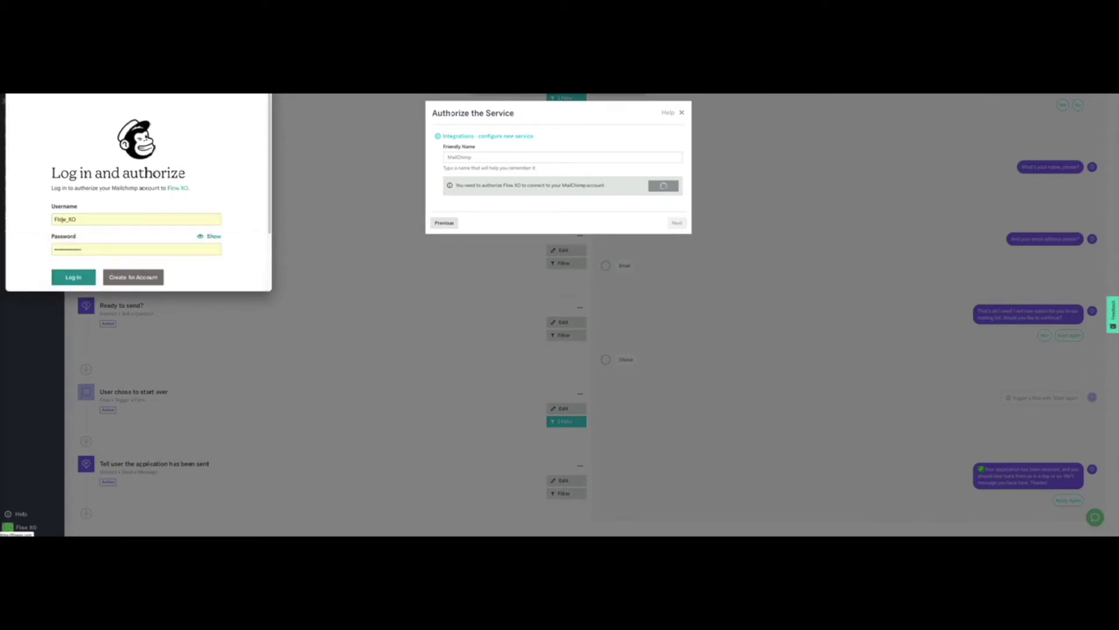
pyautogui.click(72, 278)
pyautogui.scroll(-2, 75, 266)
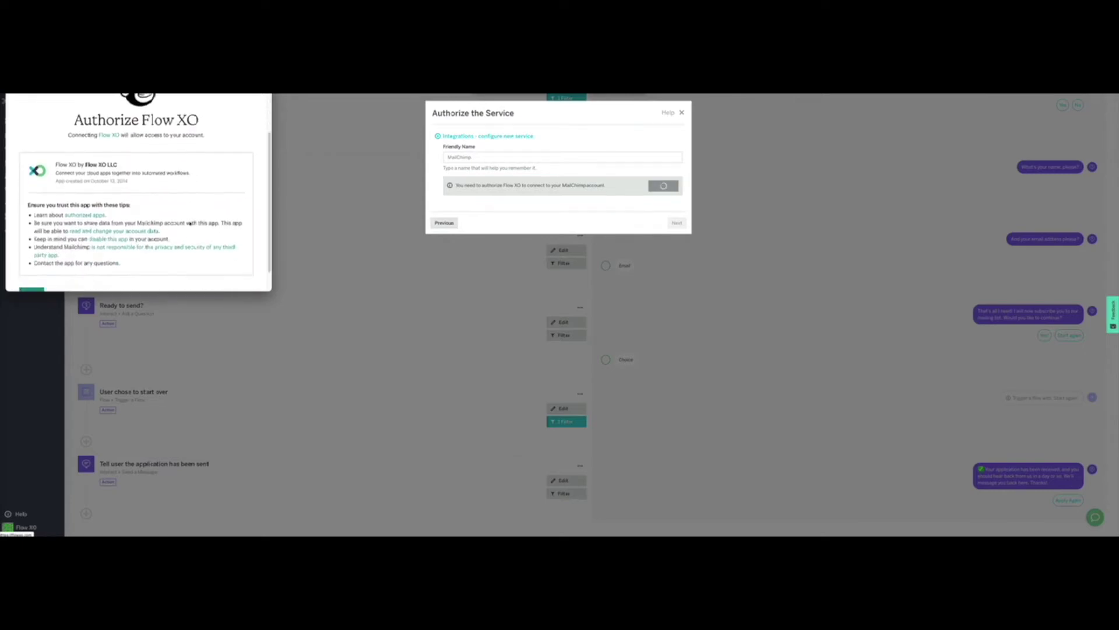
pyautogui.click(32, 270)
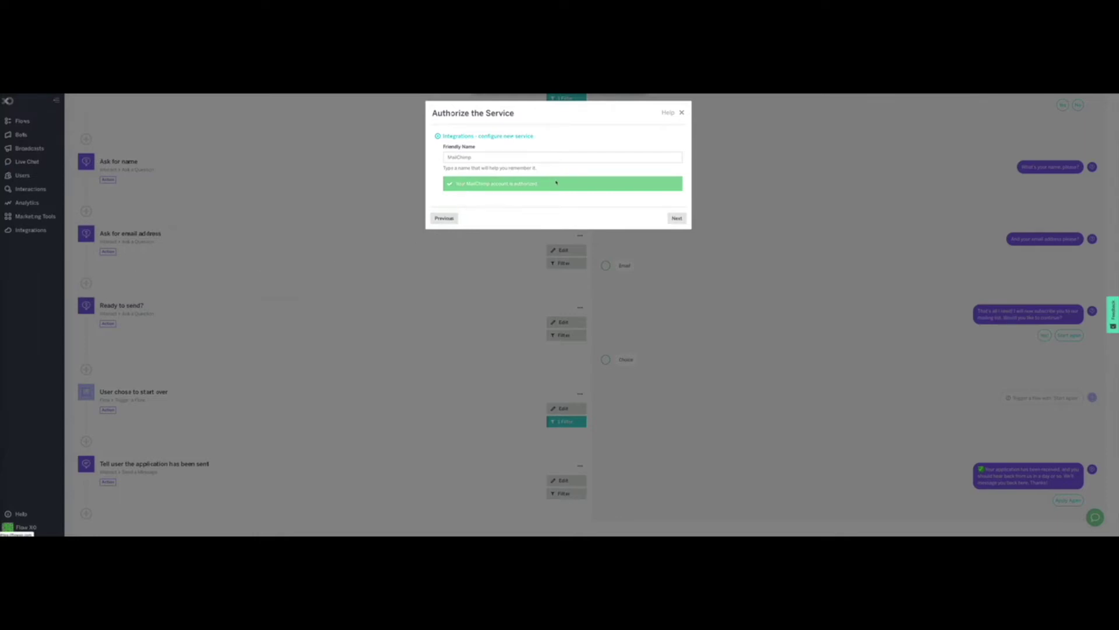
pyautogui.click(677, 218)
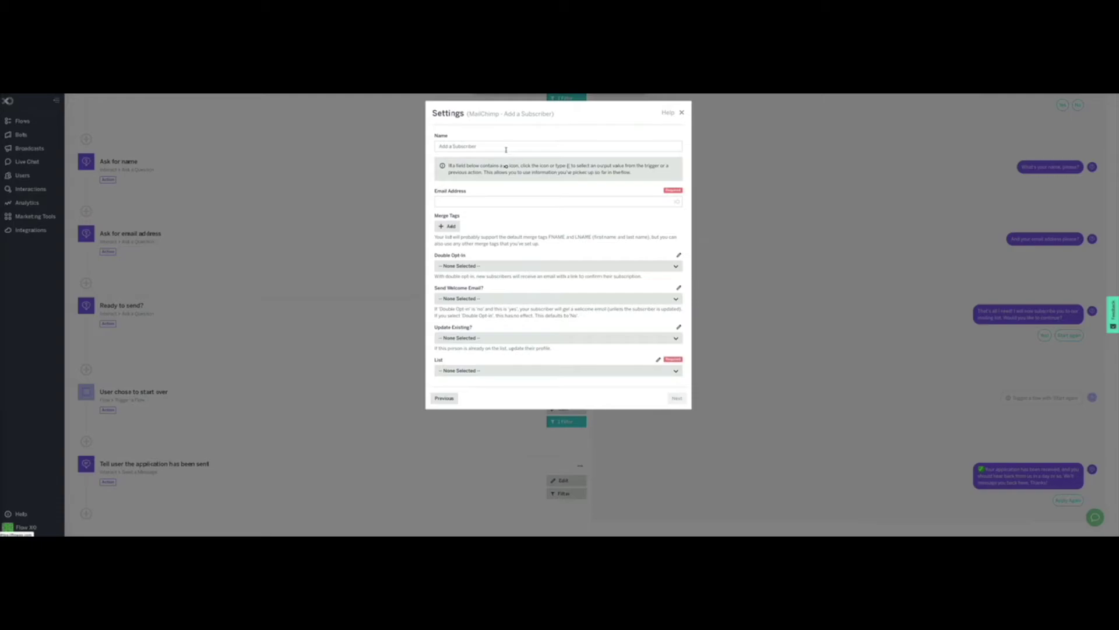
# Step: Configure Add a Subscriber with the parsed email answer, Double Opt-In No, Welcome Email Yes, Flow XO list, and save it
pyautogui.click(677, 202)
pyautogui.moveTo(510, 212); pyautogui.dragTo(510, 274)
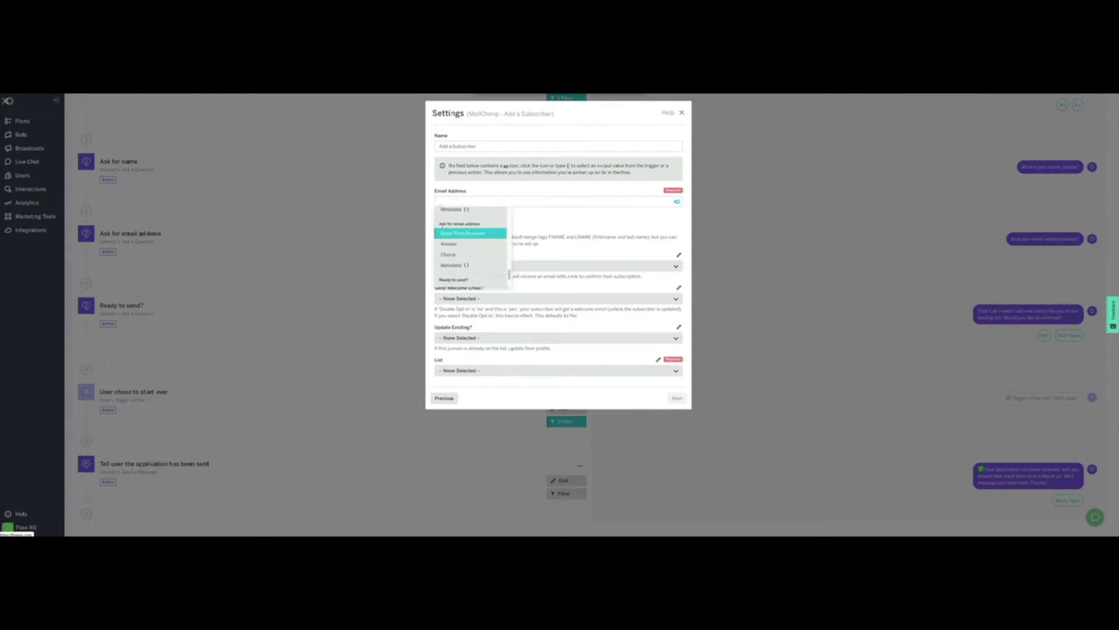
pyautogui.click(449, 244)
pyautogui.click(453, 266)
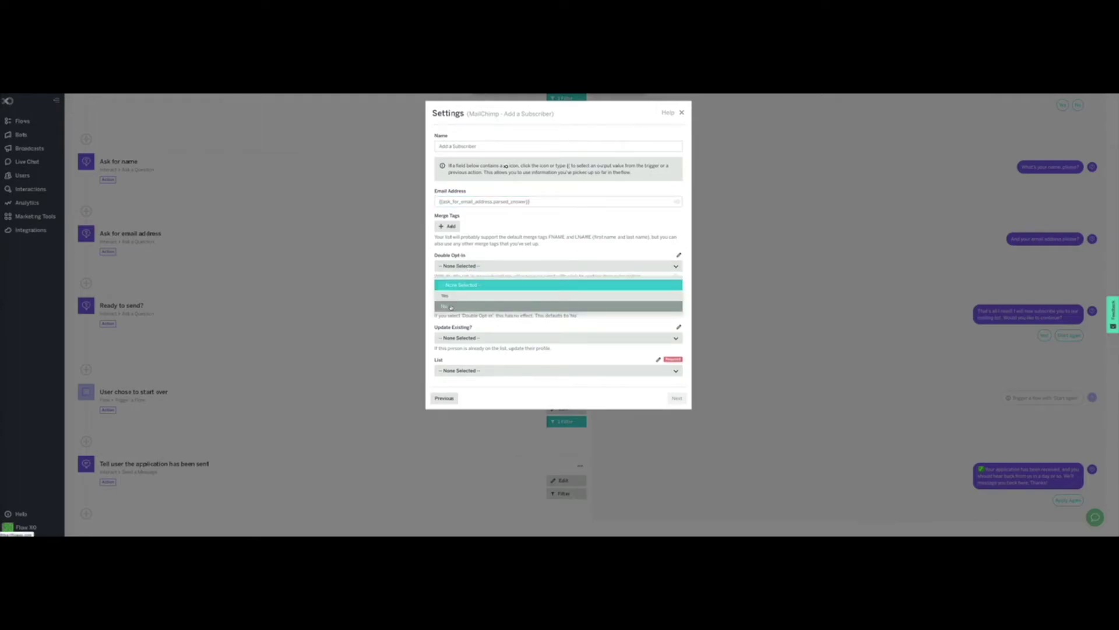
pyautogui.click(451, 307)
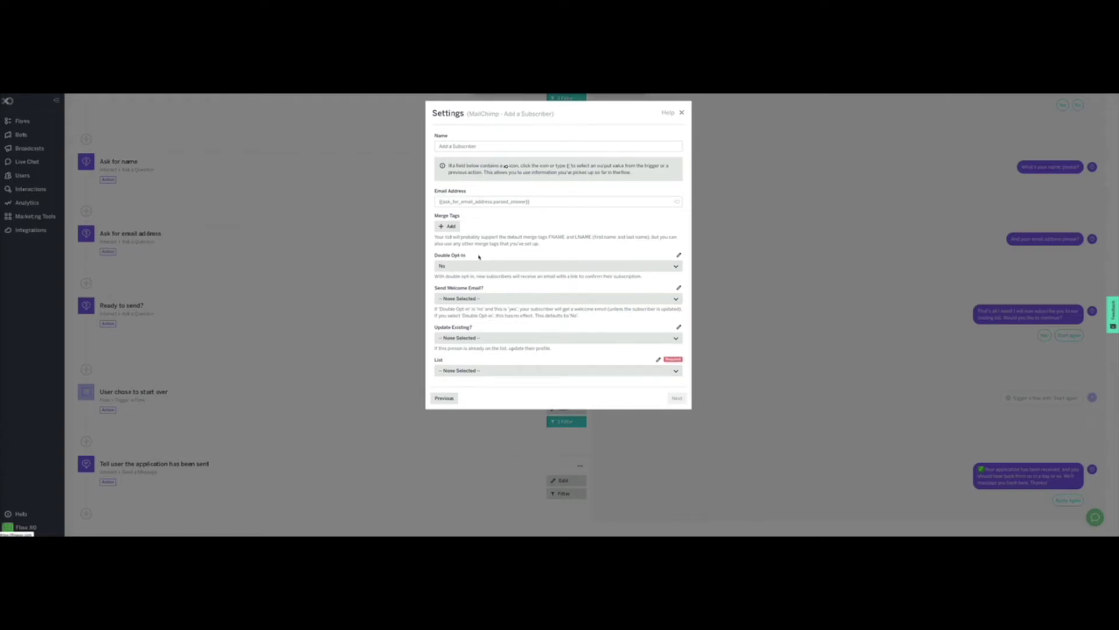
pyautogui.click(461, 299)
pyautogui.click(446, 339)
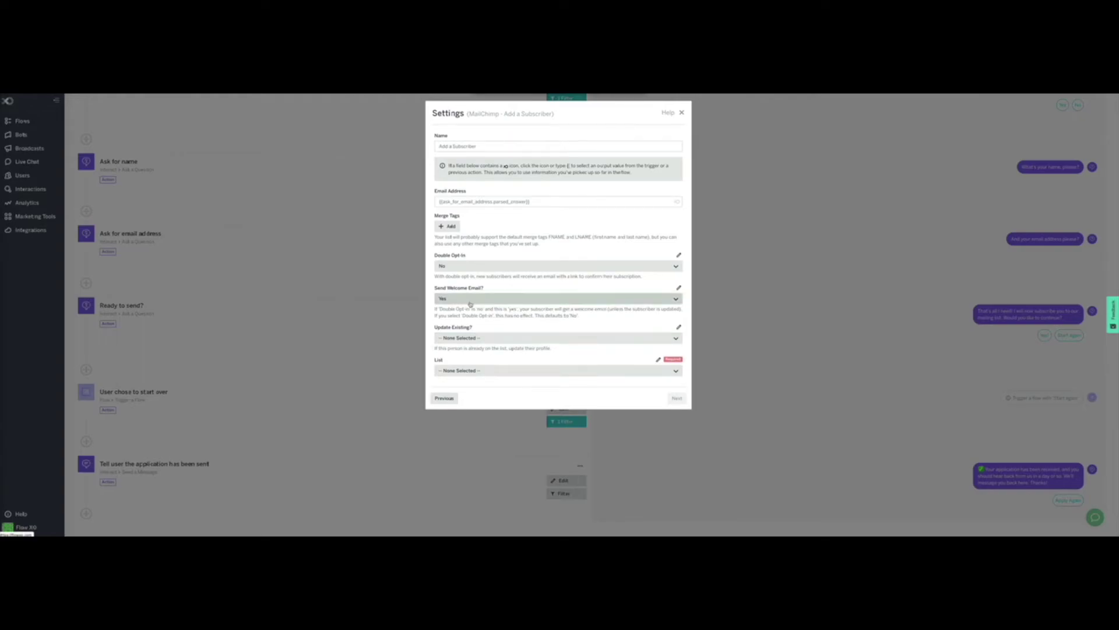
pyautogui.click(494, 371)
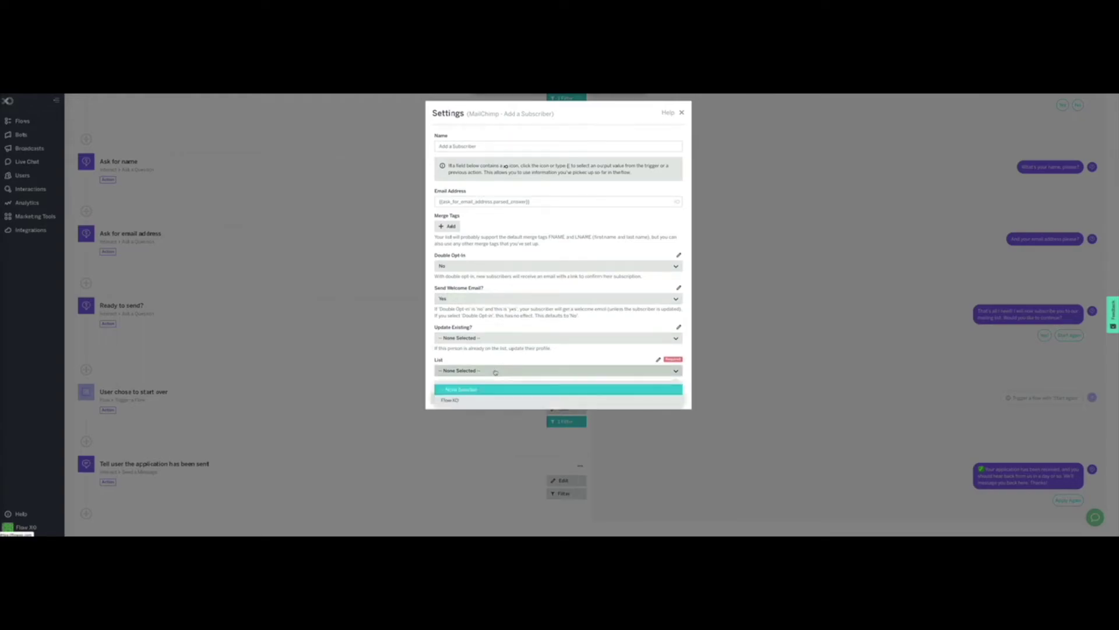
pyautogui.click(457, 400)
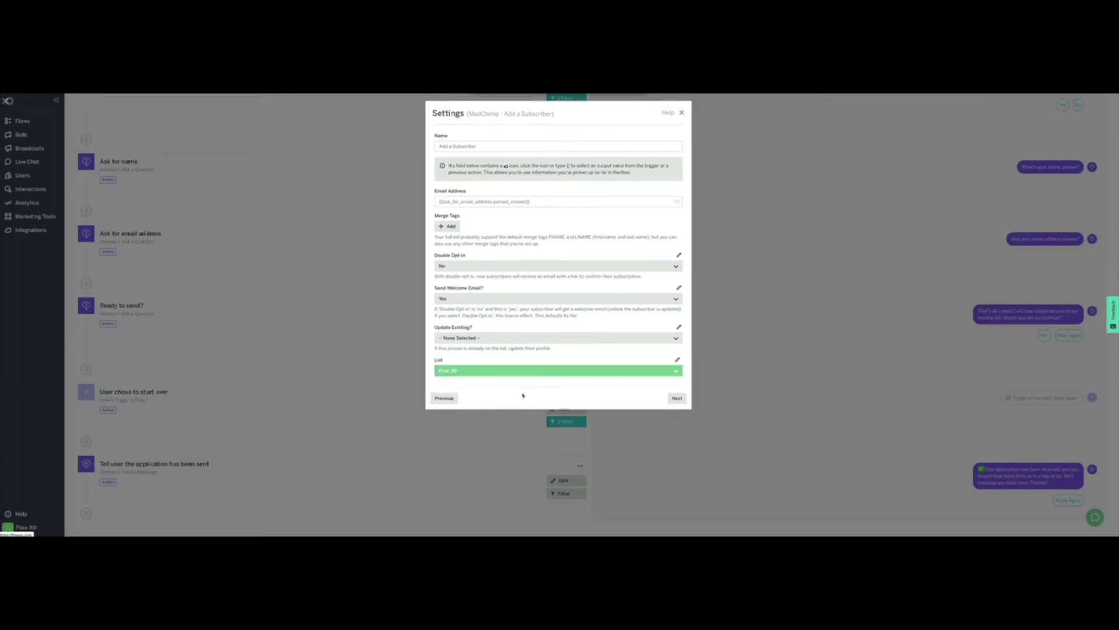
pyautogui.click(677, 399)
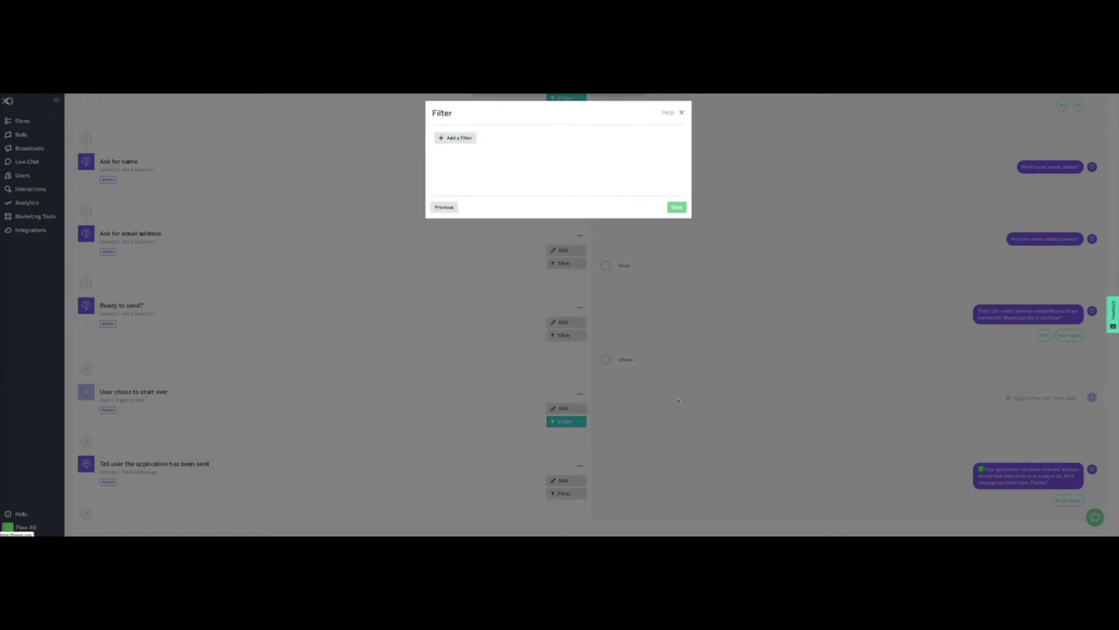
pyautogui.click(677, 207)
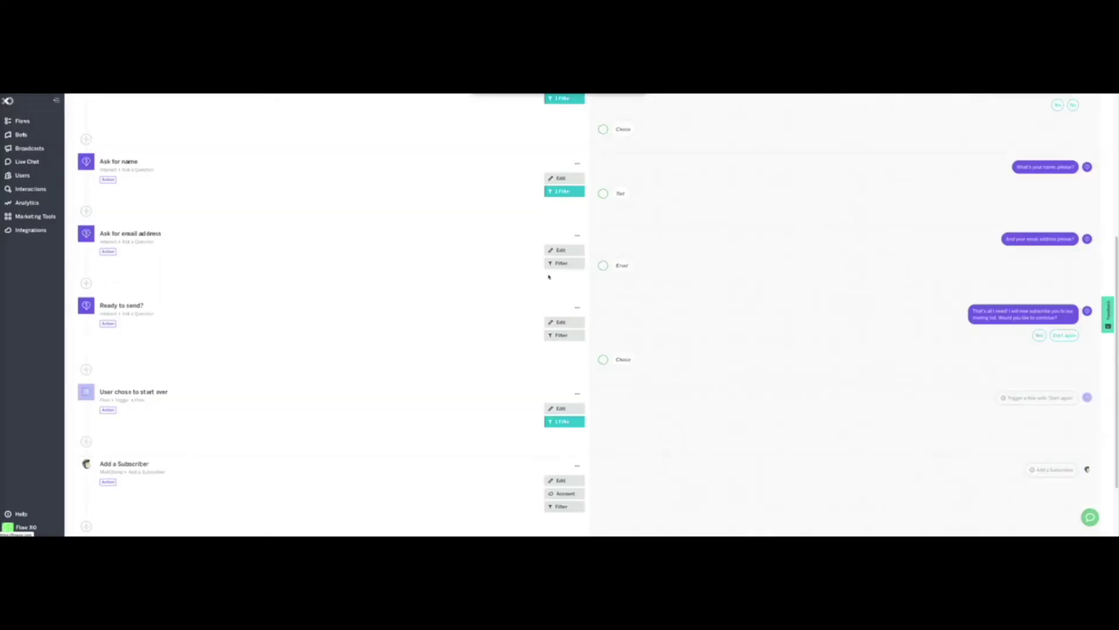
# Step: Rename the final step to 'Tell user the registration has been completed'
pyautogui.scroll(-2, 359, 399)
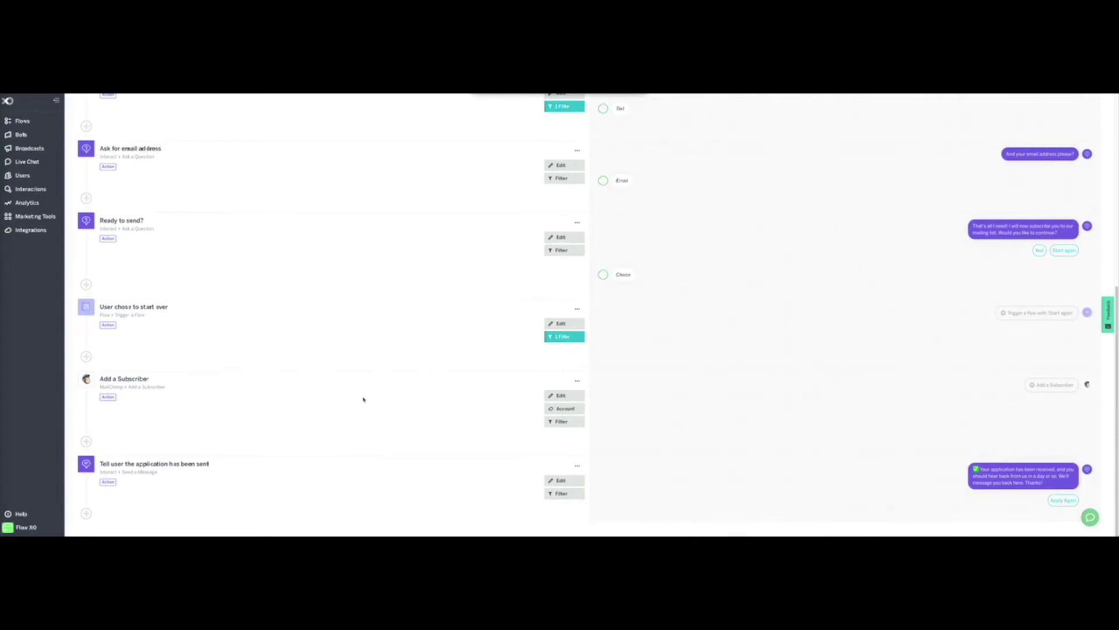
pyautogui.click(210, 467)
pyautogui.moveTo(467, 147); pyautogui.dragTo(559, 148)
pyautogui.write('registration tas been completed')
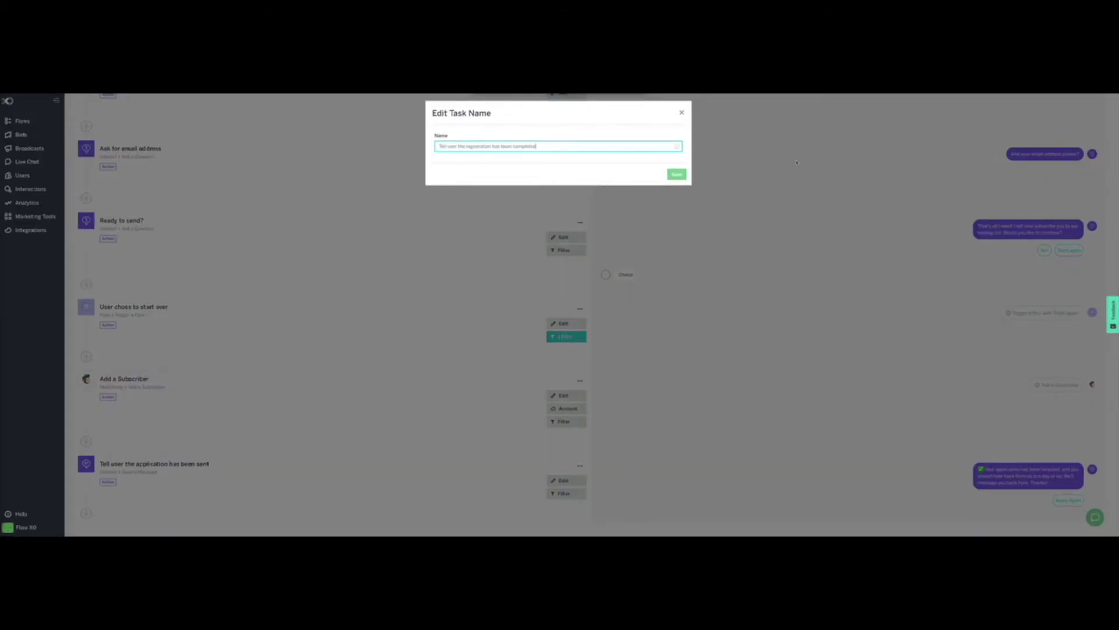
pyautogui.press('Return')
# Step: Rewrite the message to confirm registration and advise checking the spam folder for the upcoming email
pyautogui.click(564, 481)
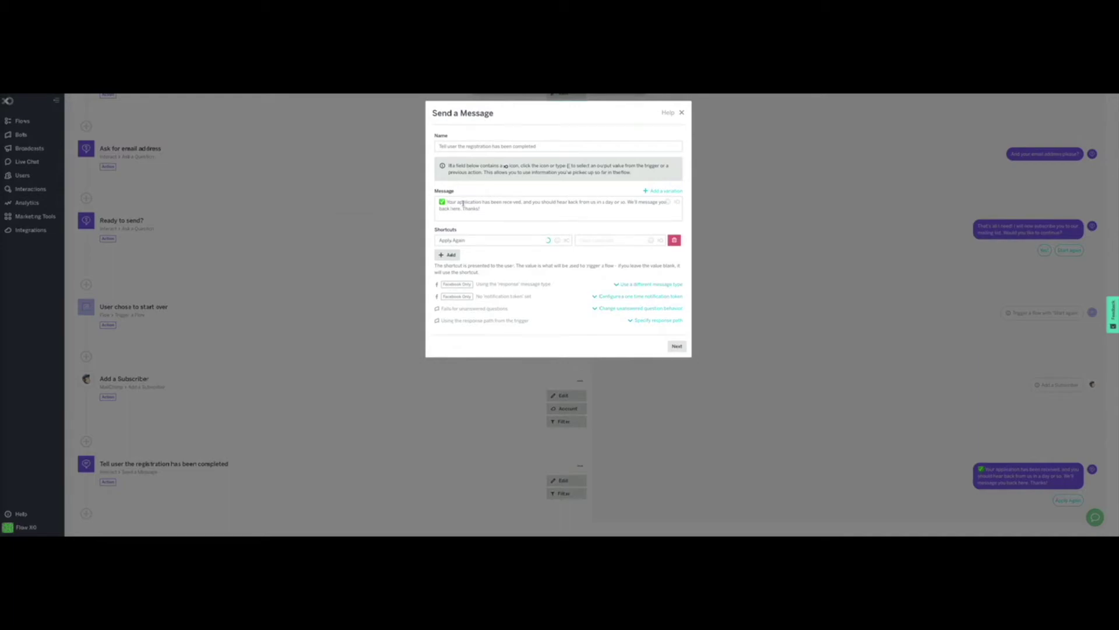
pyautogui.moveTo(457, 202); pyautogui.dragTo(521, 202)
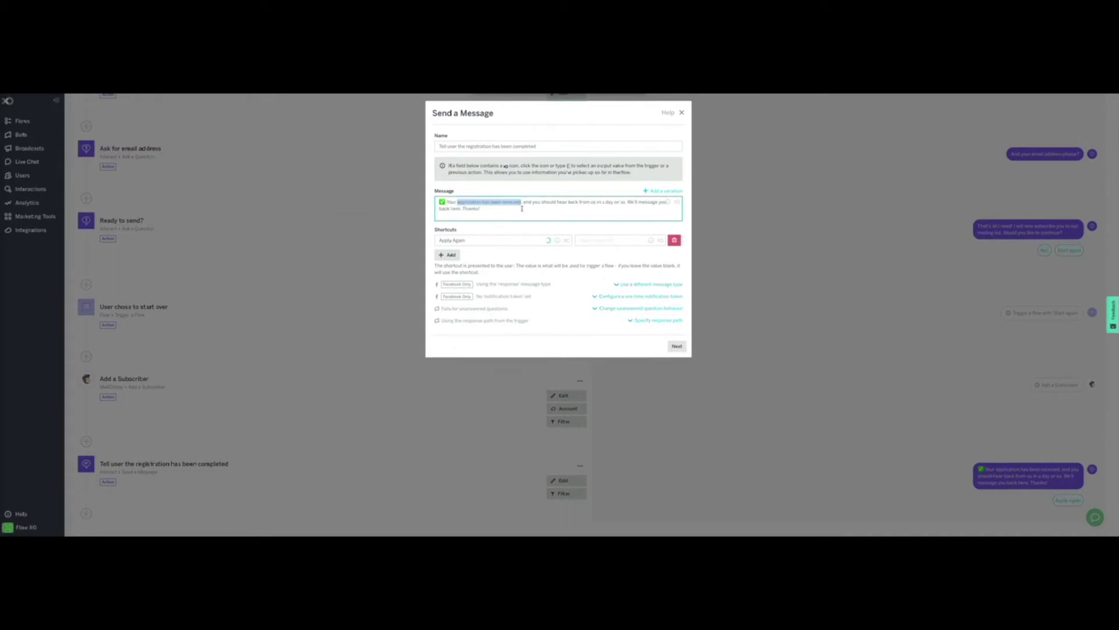
pyautogui.write('registration has')
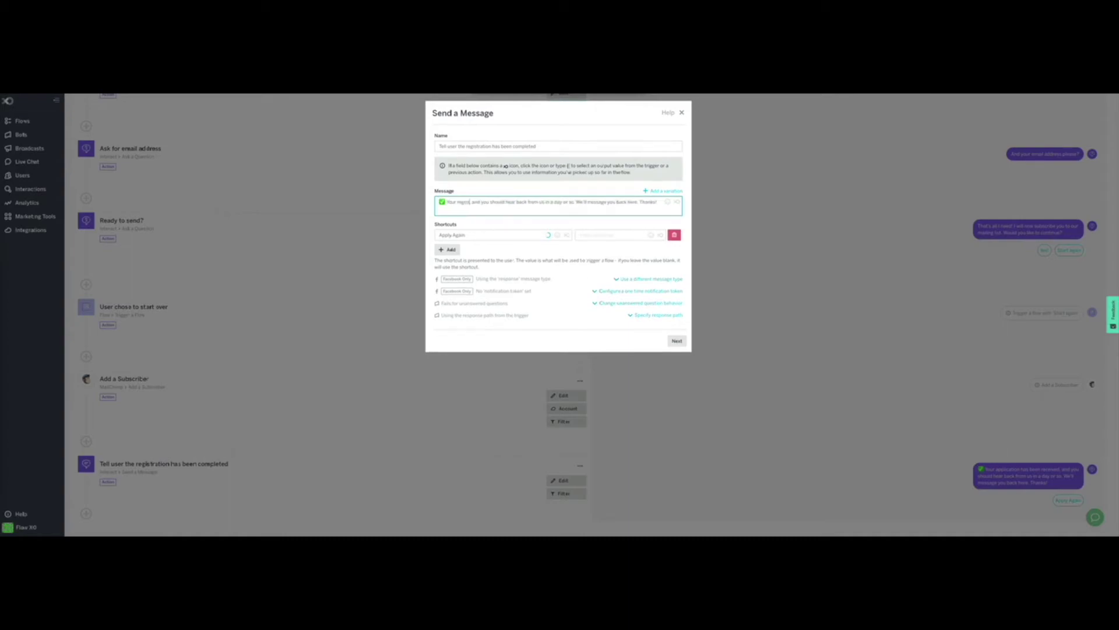
pyautogui.write(' been completed')
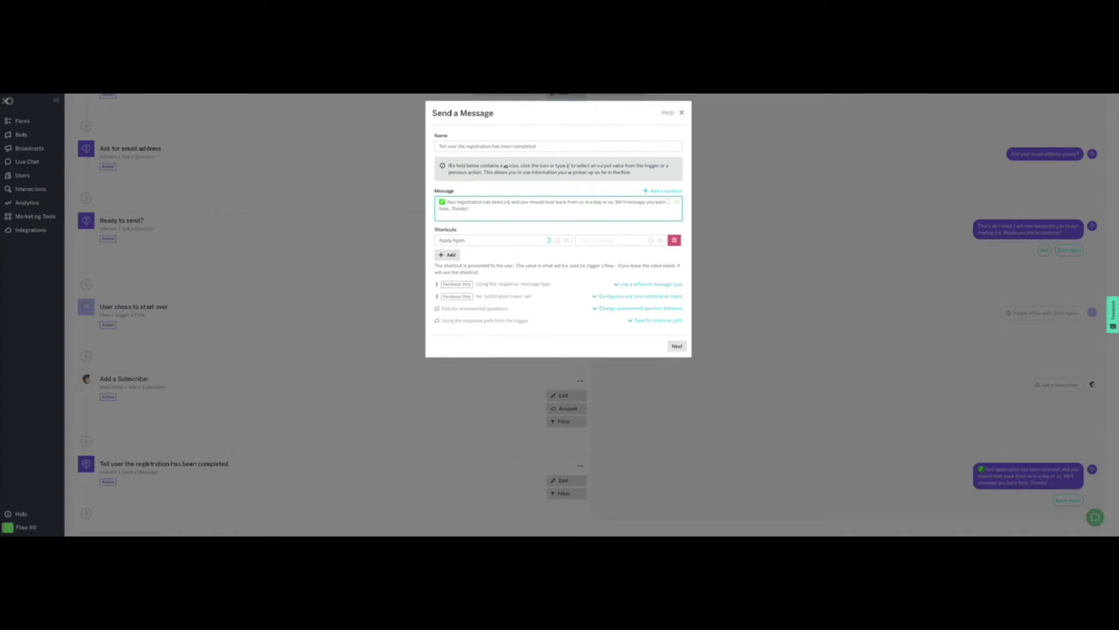
pyautogui.write('. You will receive an email from us soon, please check your')
pyautogui.hotkey('ctrl', 'shift', 'End')
pyautogui.press('Delete')
pyautogui.write("spam folder if you don't find it in your inbox.")
# Step: Change the message shortcut from Apply to 'Start again' and save the step
pyautogui.doubleClick(446, 241)
pyautogui.write('Start again')
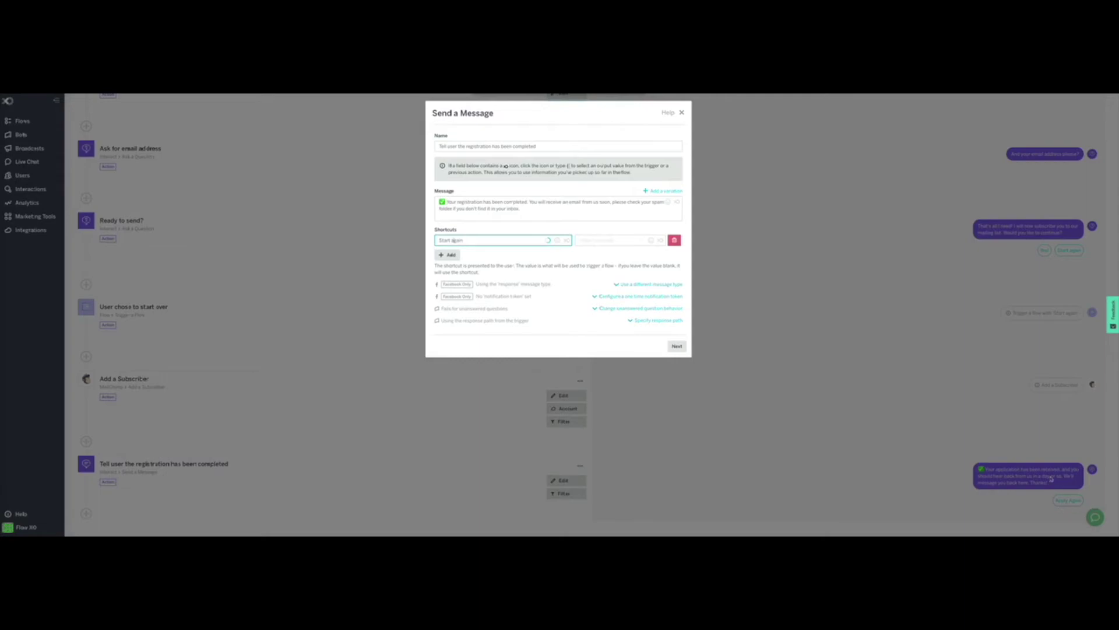
pyautogui.click(676, 346)
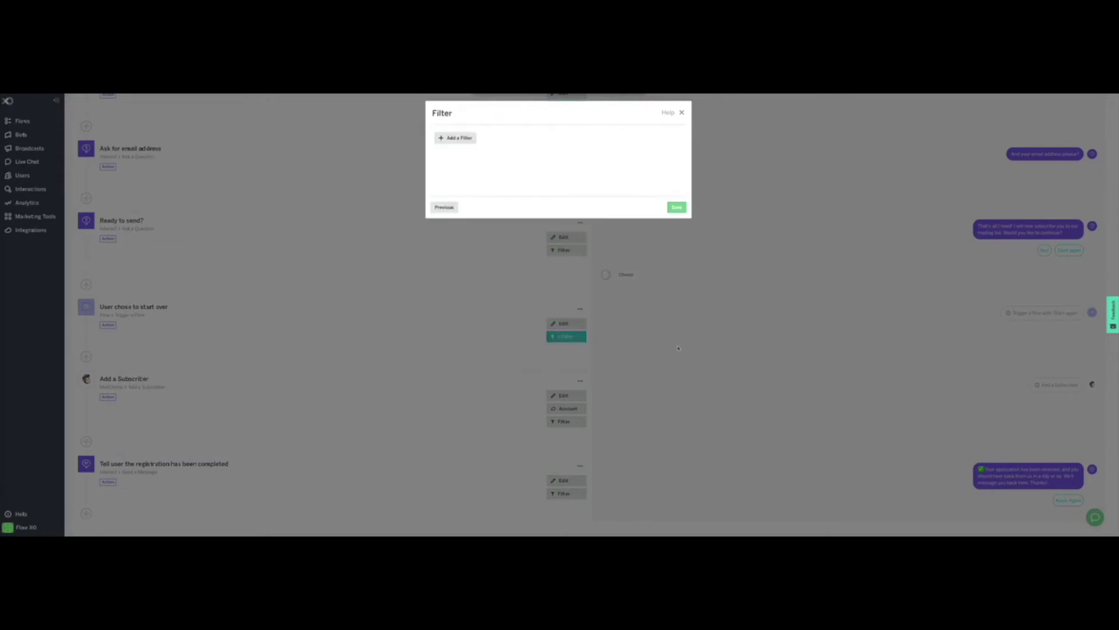
pyautogui.click(675, 208)
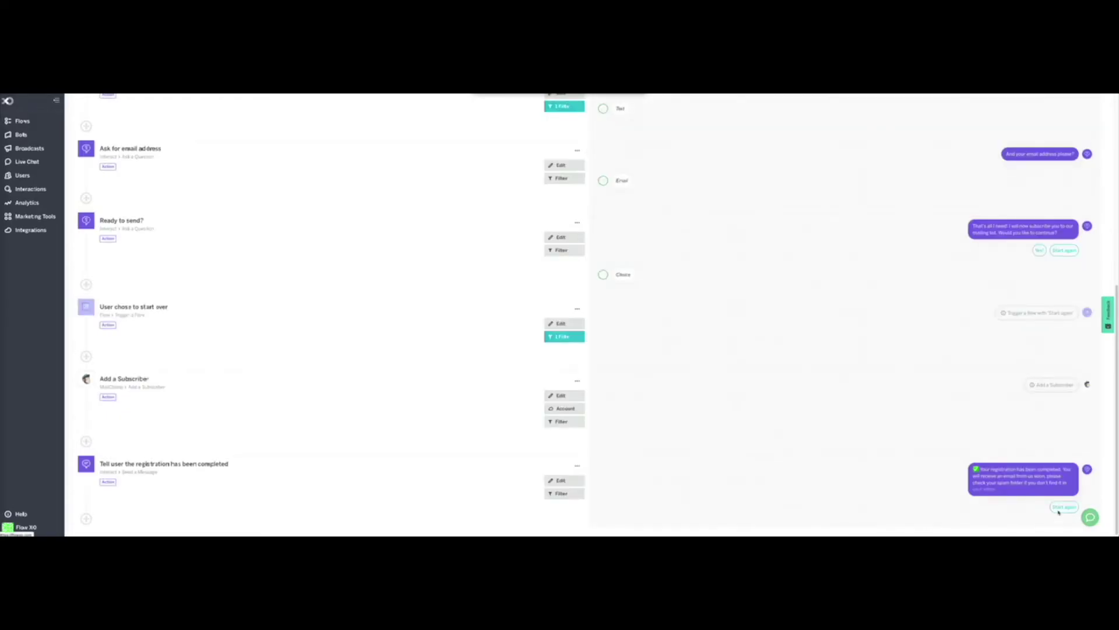
pyautogui.scroll(5, 874, 286)
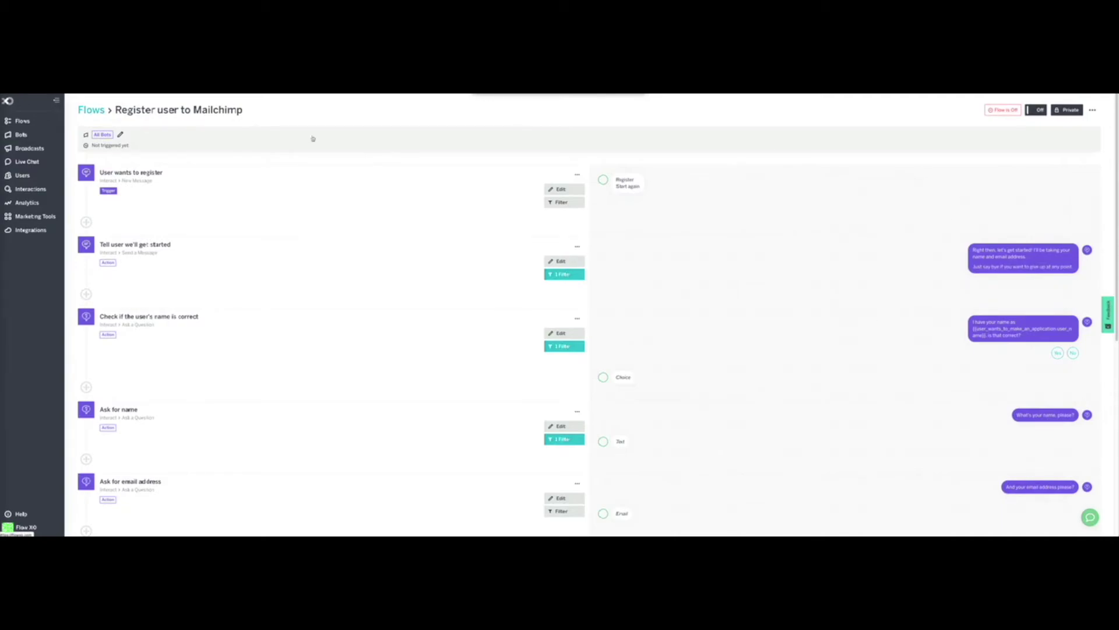
pyautogui.click(102, 134)
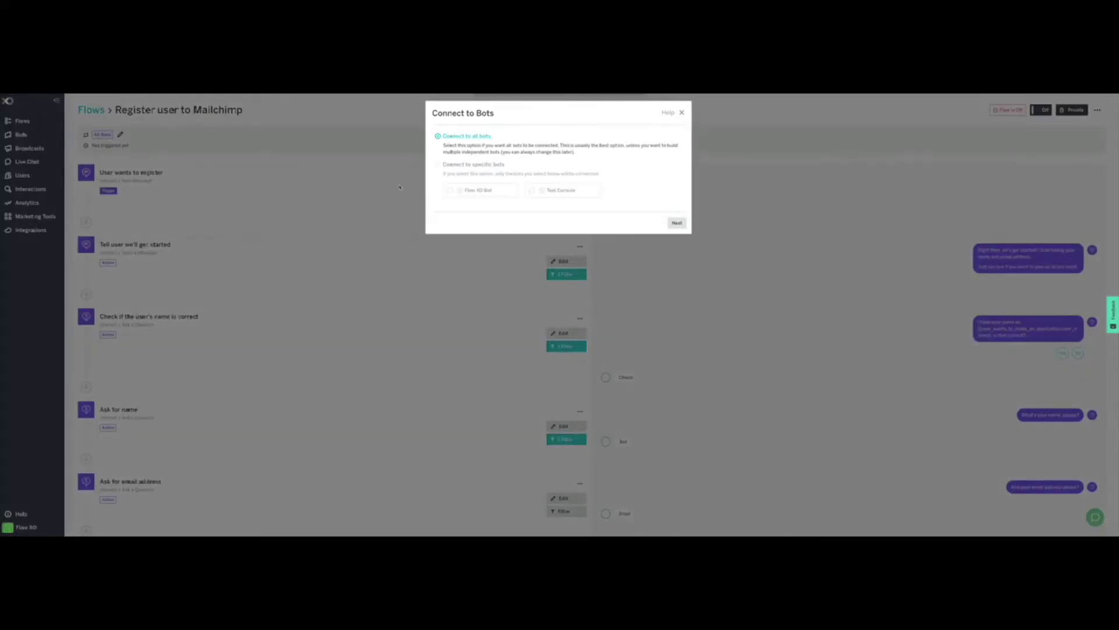
# Step: Connect the Register user to Mailchimp flow only to Flow XO Bot and Test Console, save, and switch it On
pyautogui.click(454, 165)
pyautogui.click(460, 191)
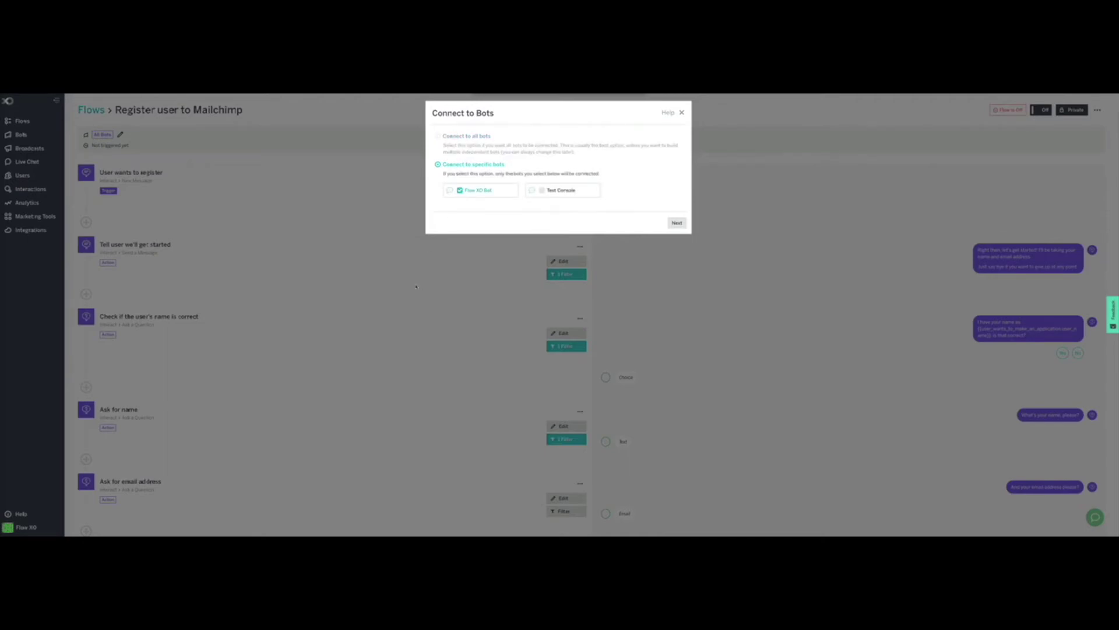
pyautogui.click(543, 191)
pyautogui.click(676, 224)
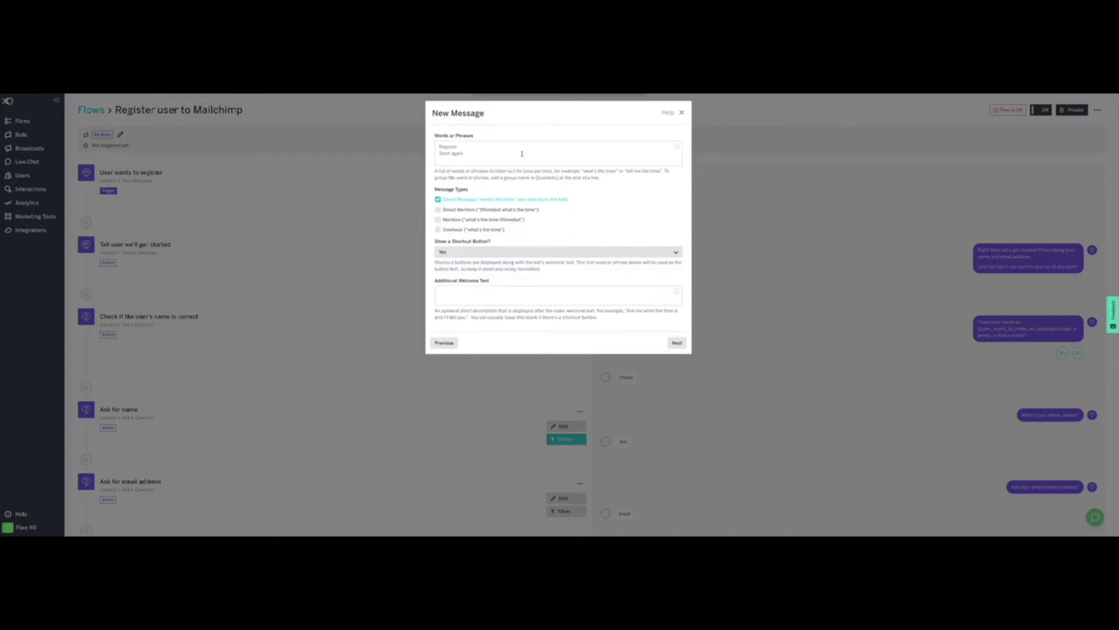
pyautogui.click(681, 344)
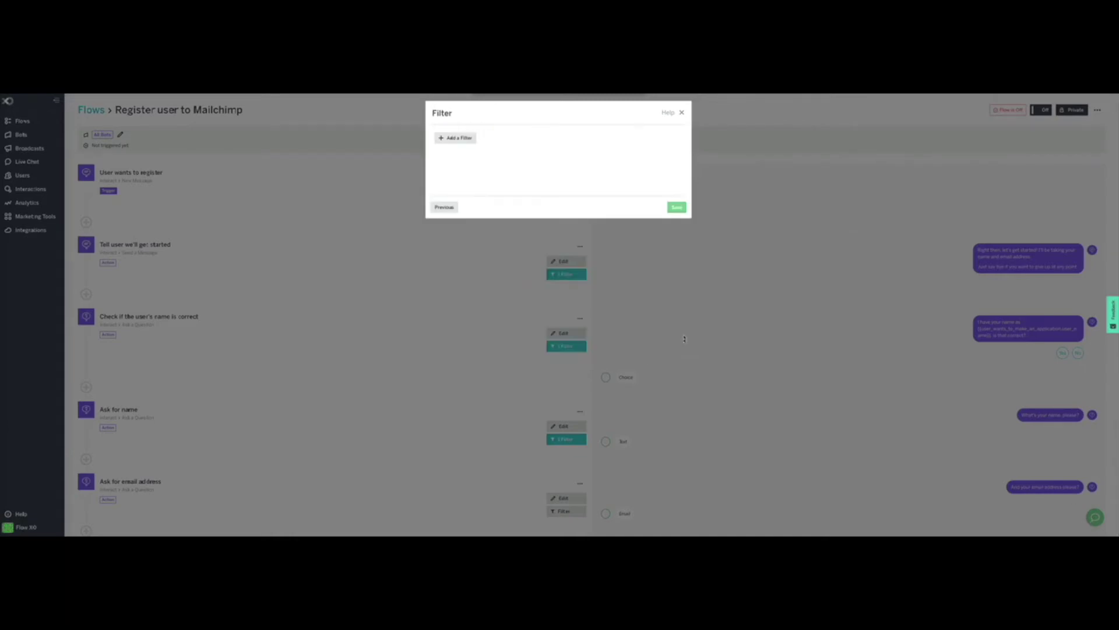
pyautogui.click(676, 207)
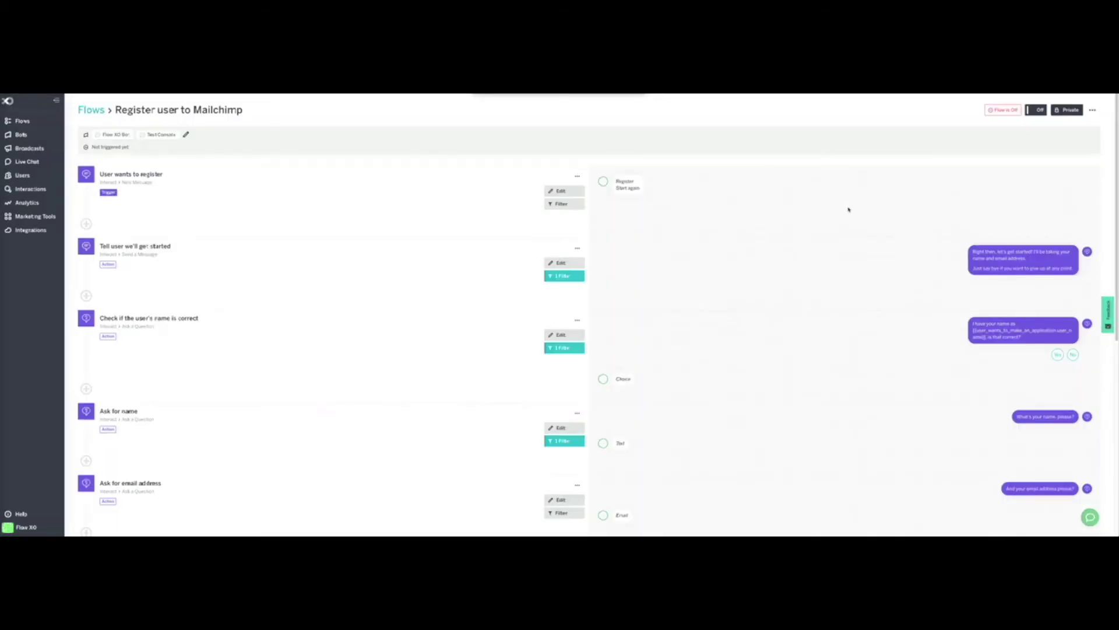
pyautogui.click(1039, 111)
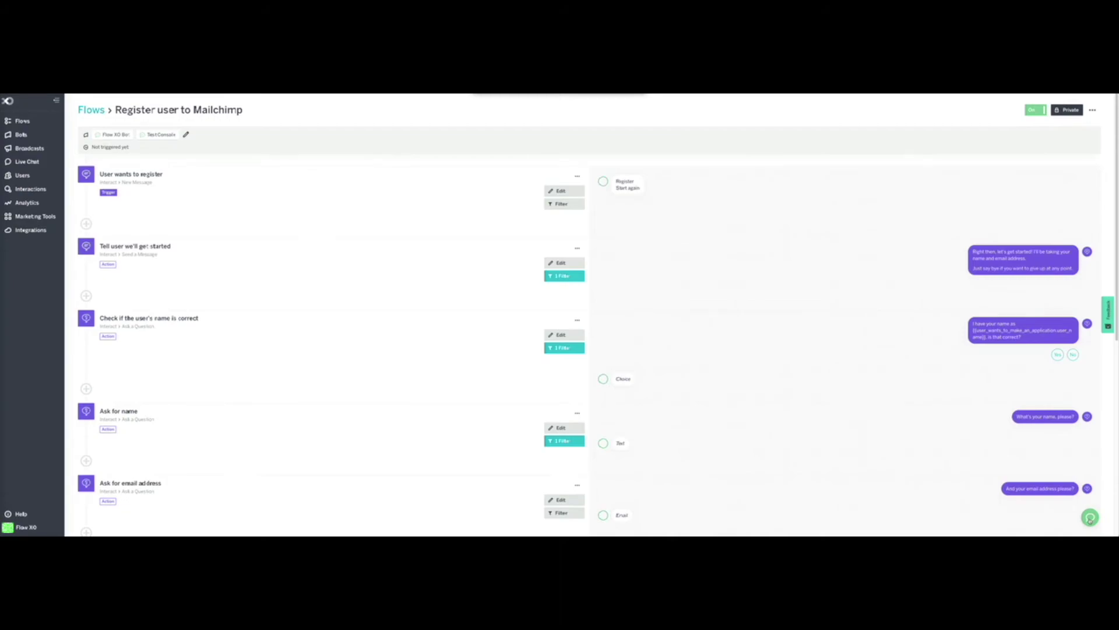
# Step: Reset the Test Console conversation and start a registration with the Register reply
pyautogui.click(1090, 517)
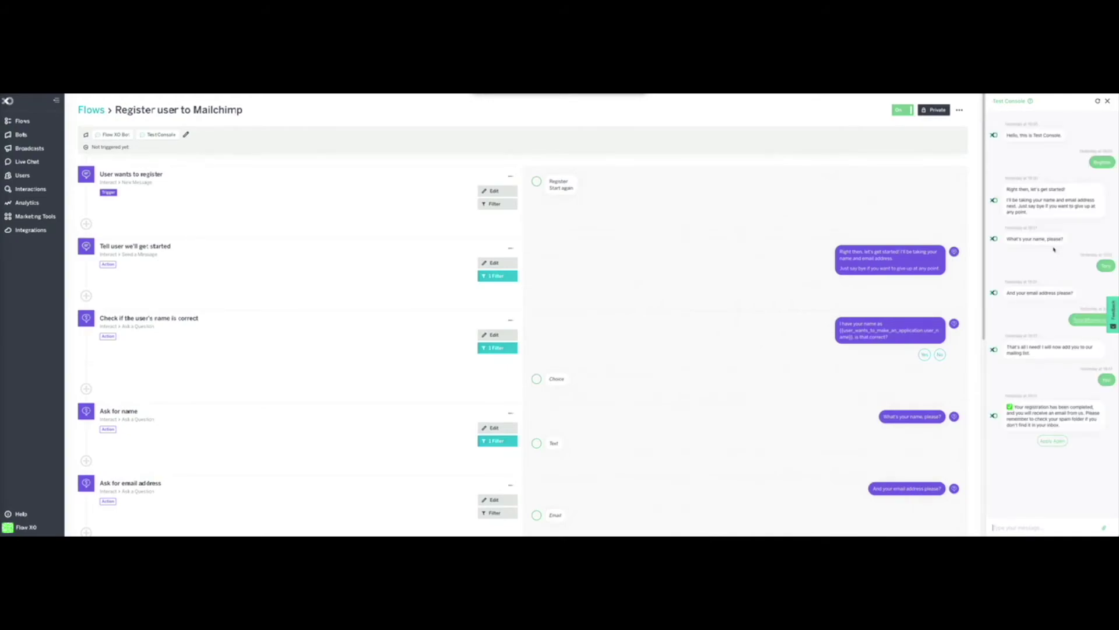
pyautogui.click(1099, 102)
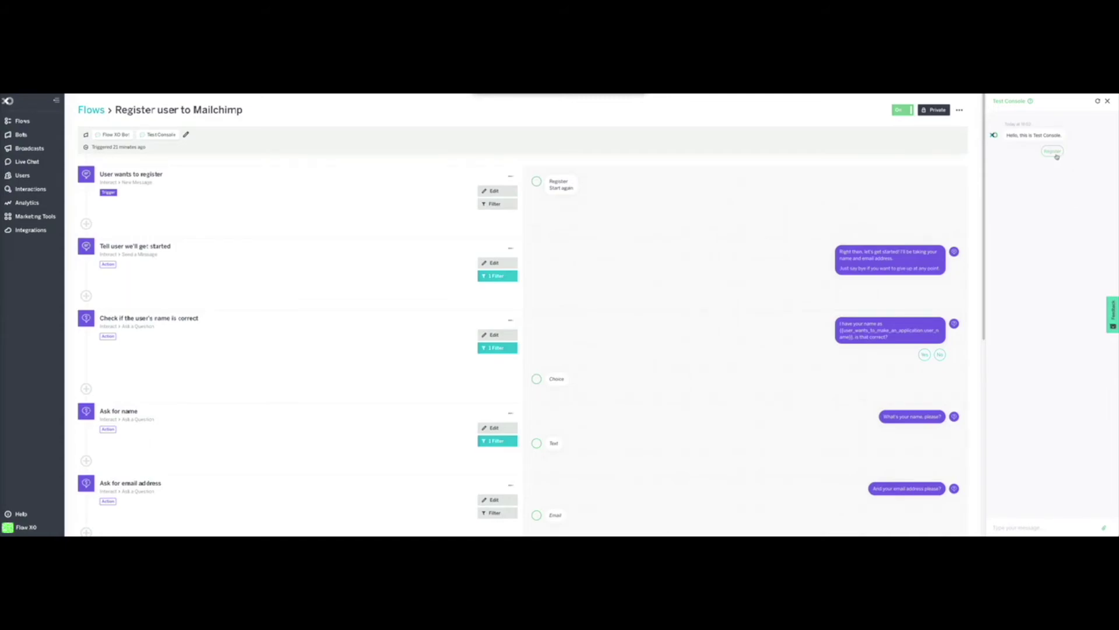
pyautogui.moveTo(1007, 136); pyautogui.dragTo(1064, 135)
pyautogui.click(1043, 133)
pyautogui.click(1053, 152)
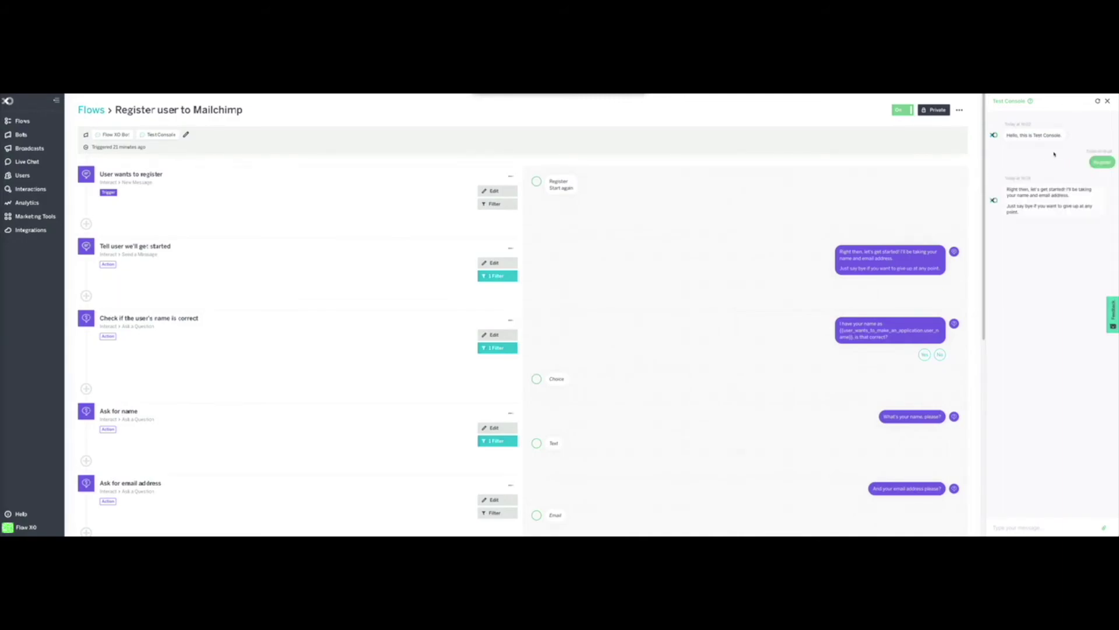
pyautogui.moveTo(1009, 190); pyautogui.dragTo(1092, 211)
pyautogui.click(1061, 222)
# Step: Send a test name and email address, resending the email when the bot asks to retry
pyautogui.write('John')
pyautogui.press('Return')
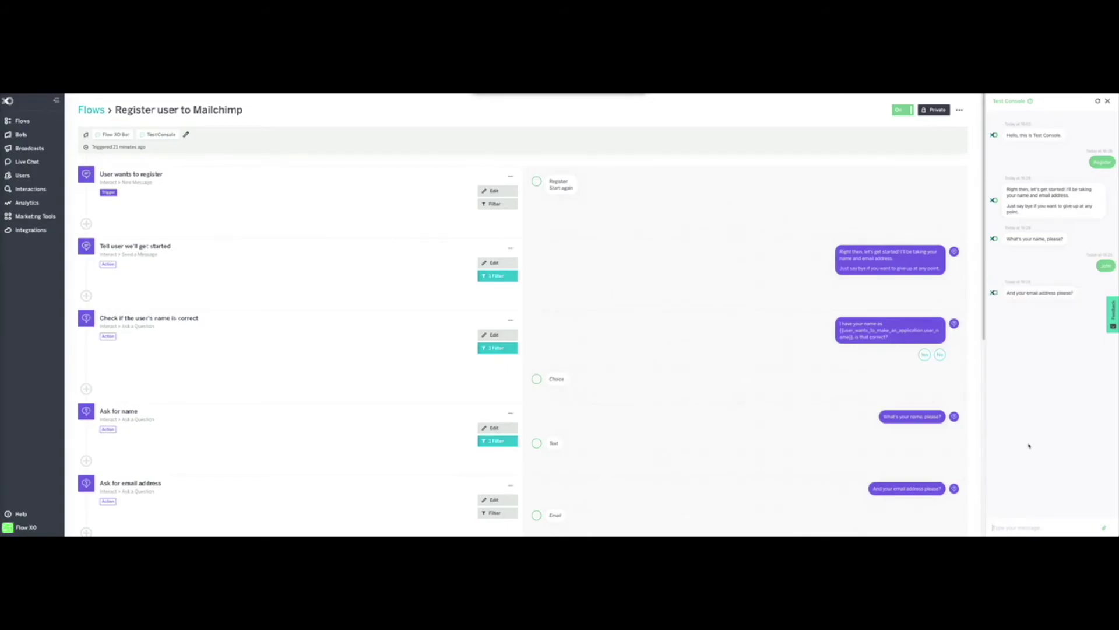
pyautogui.press('Return')
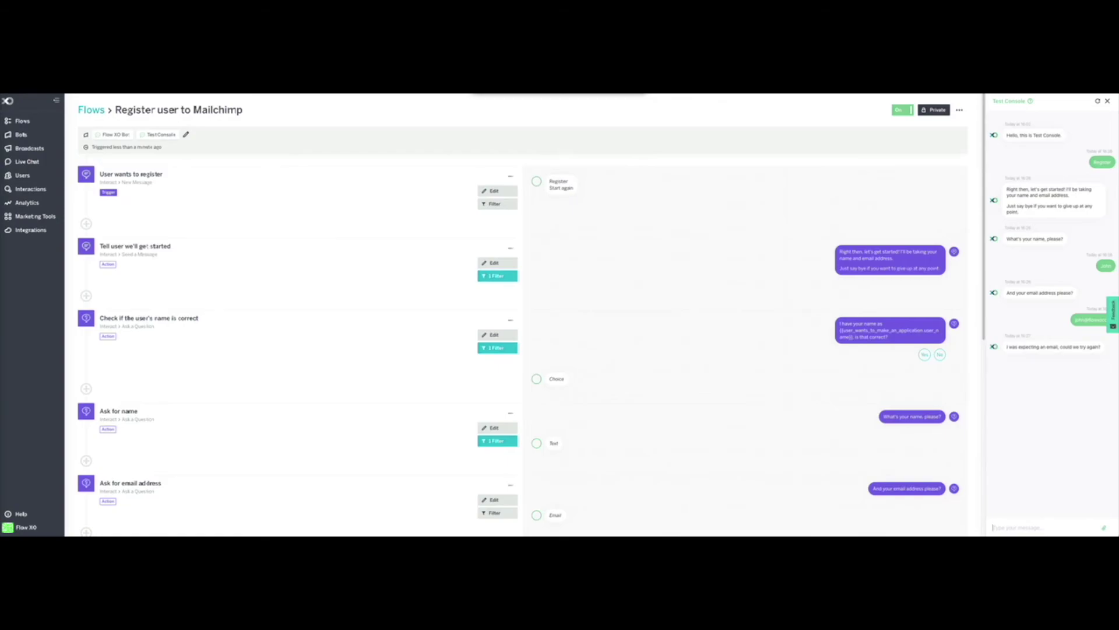
pyautogui.moveTo(1020, 347); pyautogui.dragTo(1106, 355)
pyautogui.click(1086, 362)
pyautogui.click(1017, 528)
pyautogui.press('Return')
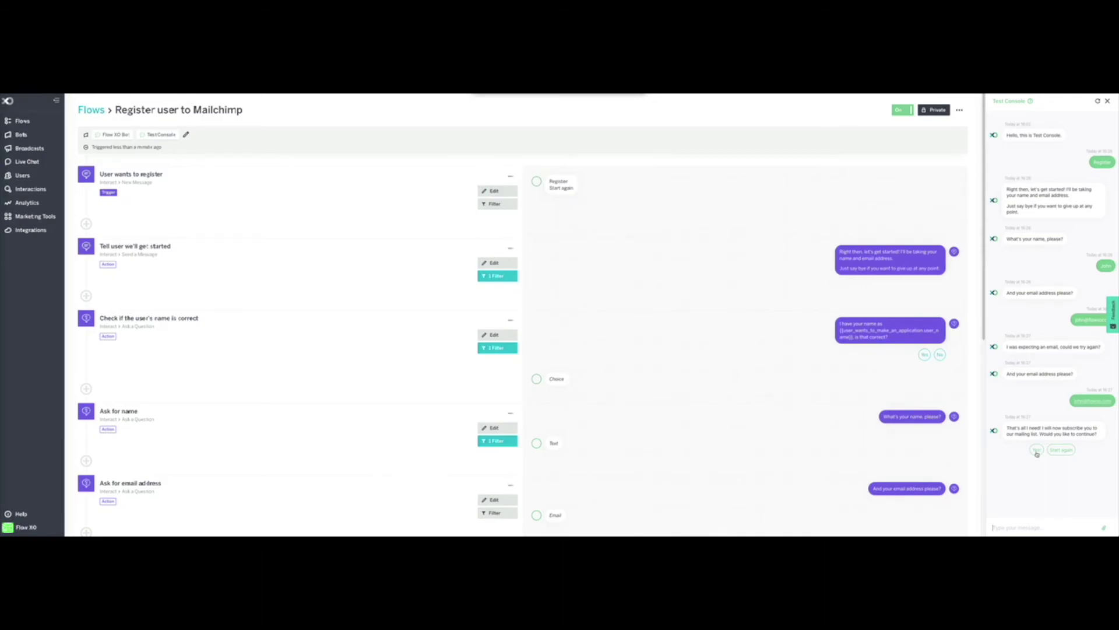
# Step: Agree to subscribe, check the registration confirmation, then choose Start again
pyautogui.click(1037, 449)
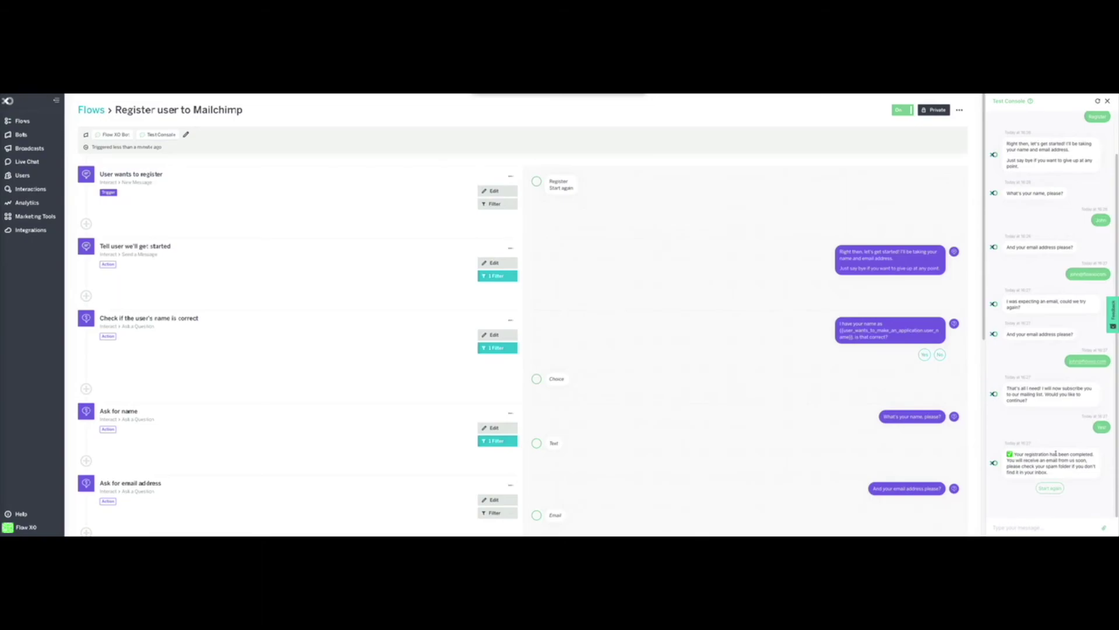
pyautogui.moveTo(1026, 455); pyautogui.dragTo(1043, 469)
pyautogui.click(1051, 460)
pyautogui.click(1052, 489)
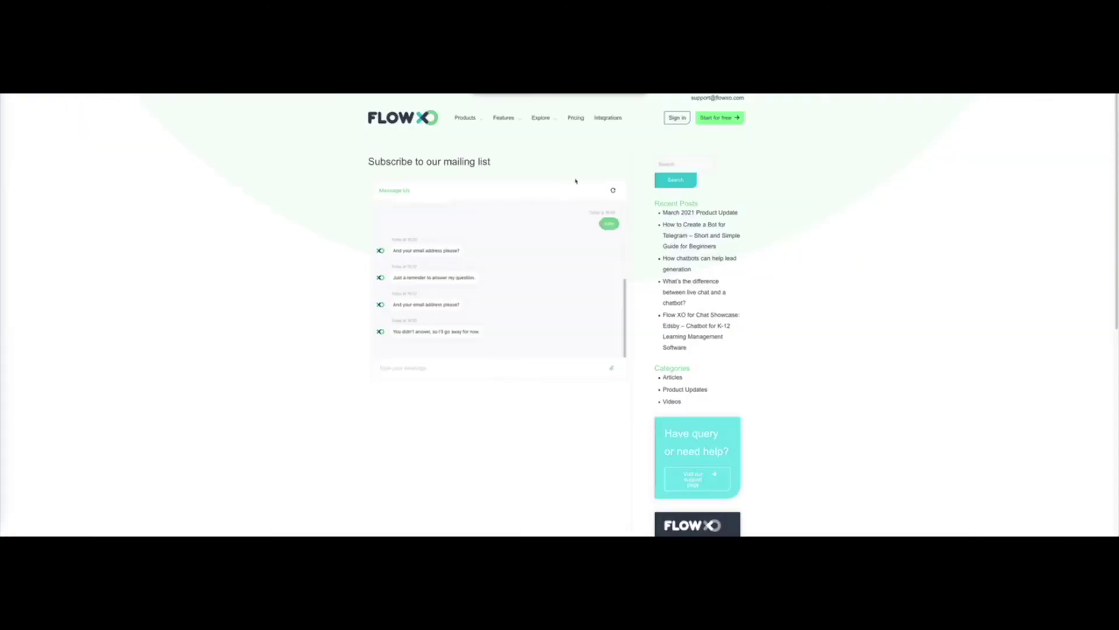
# Step: Reset the website chat widget, start Register, and send a test name
pyautogui.click(613, 191)
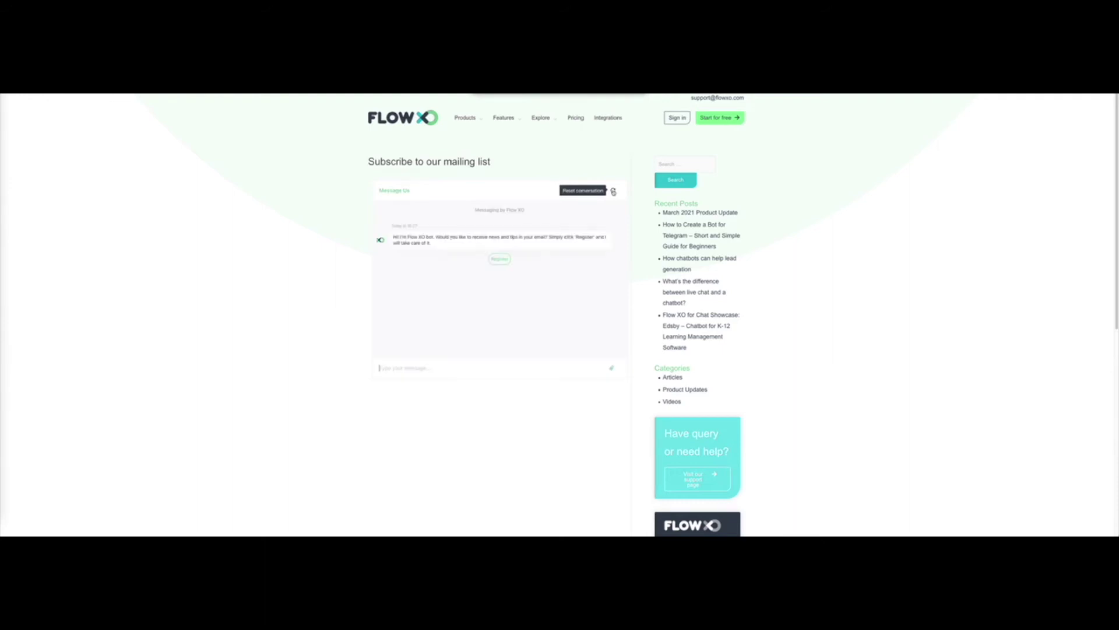
pyautogui.click(500, 260)
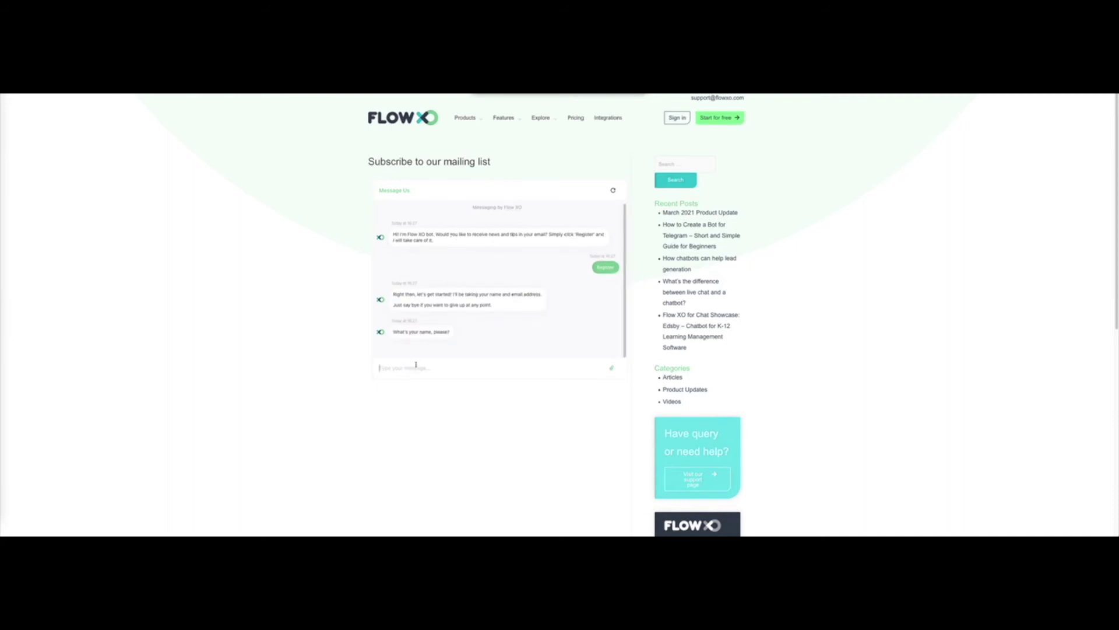
pyautogui.write('Mike')
pyautogui.press('Return')
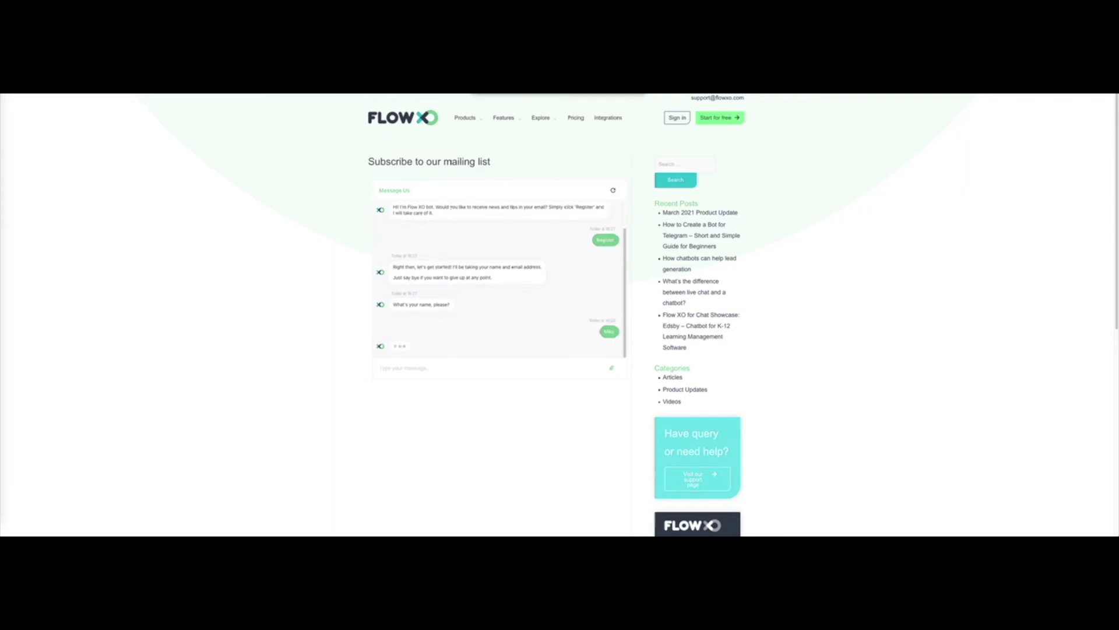
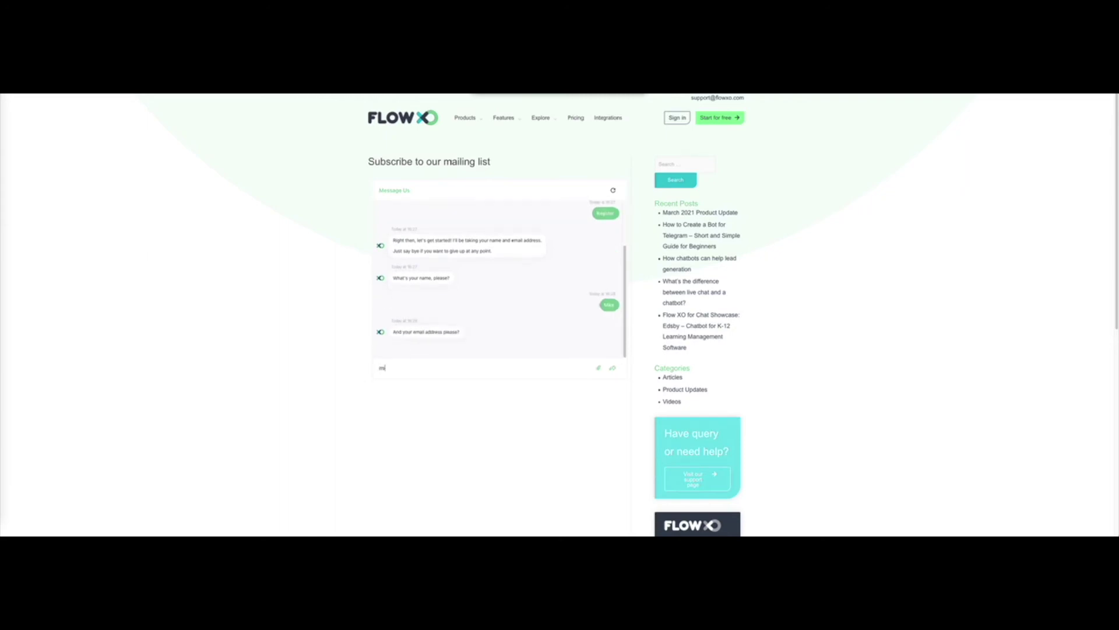
# Step: Send a test email address and confirm the mailing-list subscription with Yes
pyautogui.press('Return')
pyautogui.moveTo(400, 313); pyautogui.dragTo(501, 313)
pyautogui.click(501, 313)
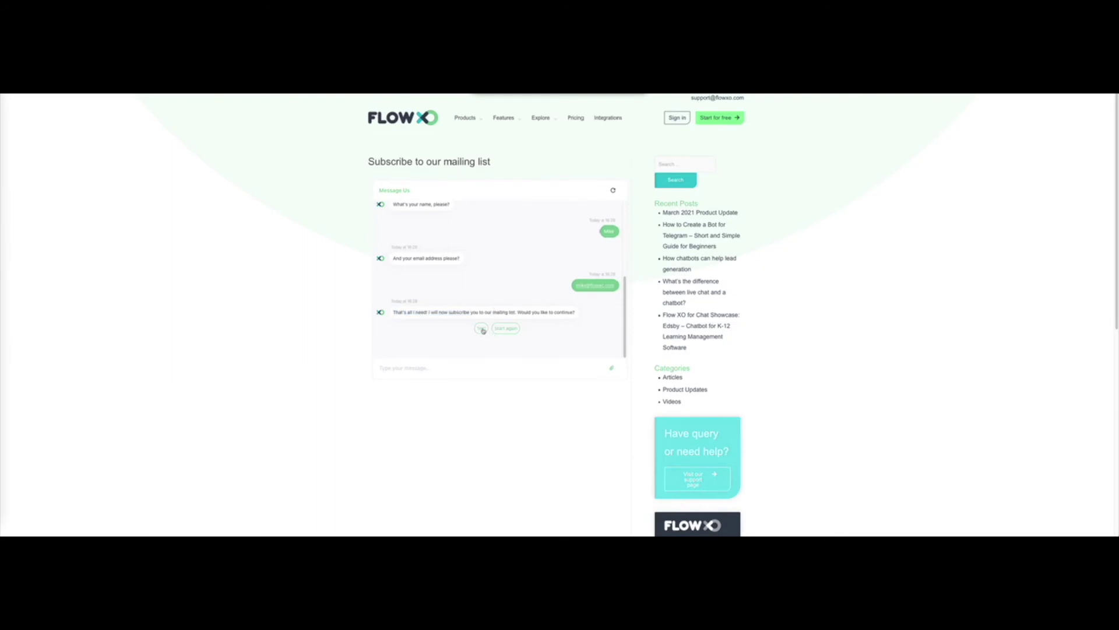
pyautogui.click(481, 328)
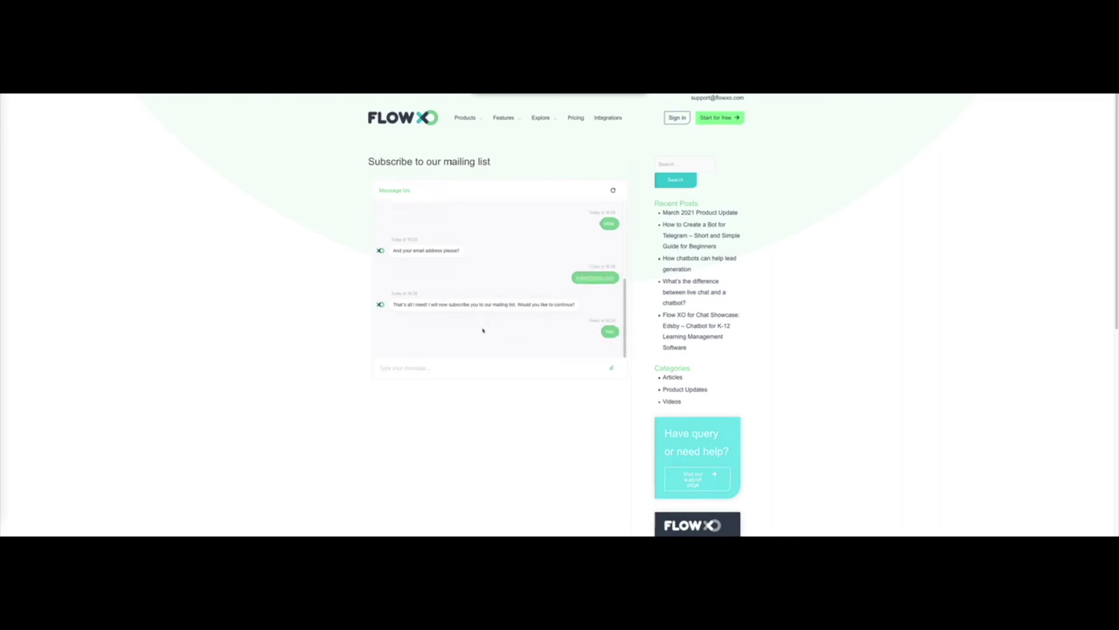
pyautogui.moveTo(406, 308); pyautogui.dragTo(528, 309)
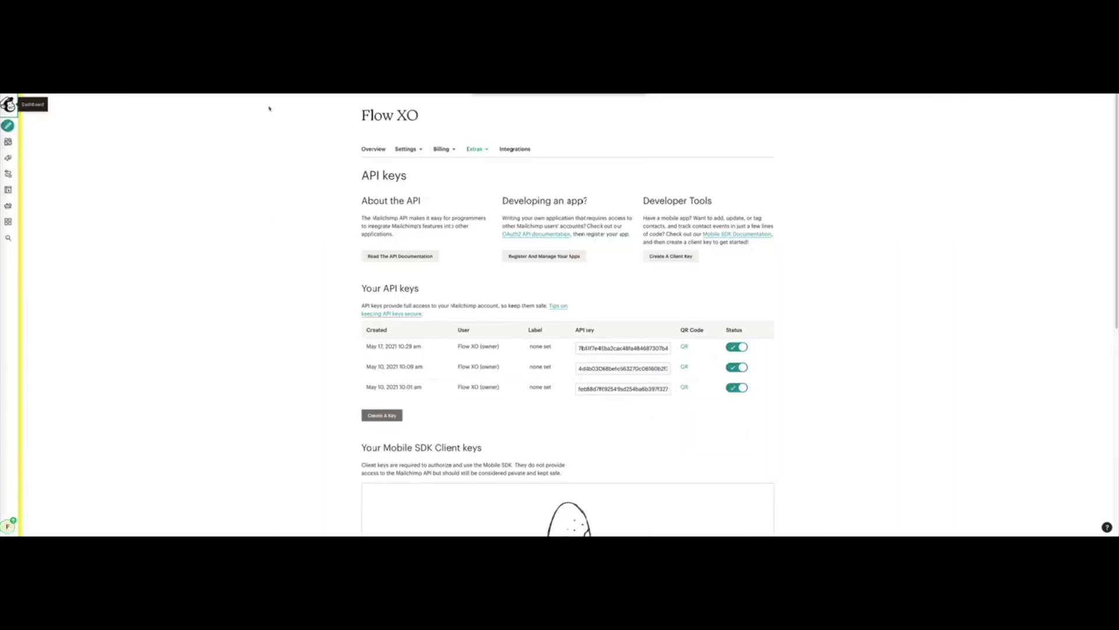
# Step: Check the Add a Subscriber settings and Mailchimp's API keys page for Flow XO under Authorized applications
pyautogui.click(9, 105)
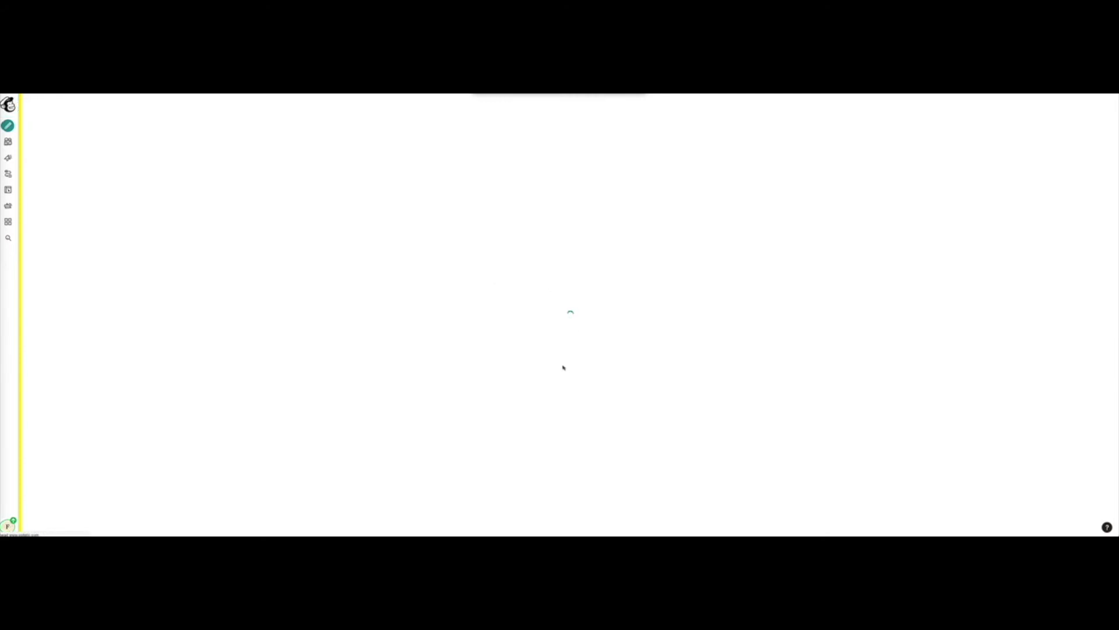
pyautogui.scroll(-5, 553, 343)
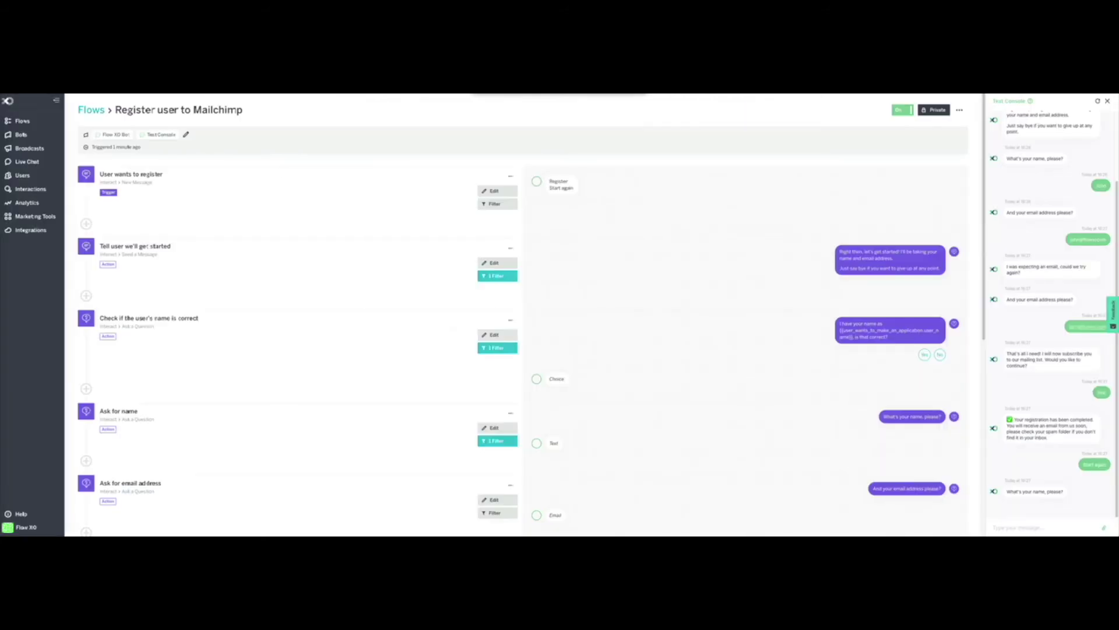
pyautogui.scroll(-5, 175, 419)
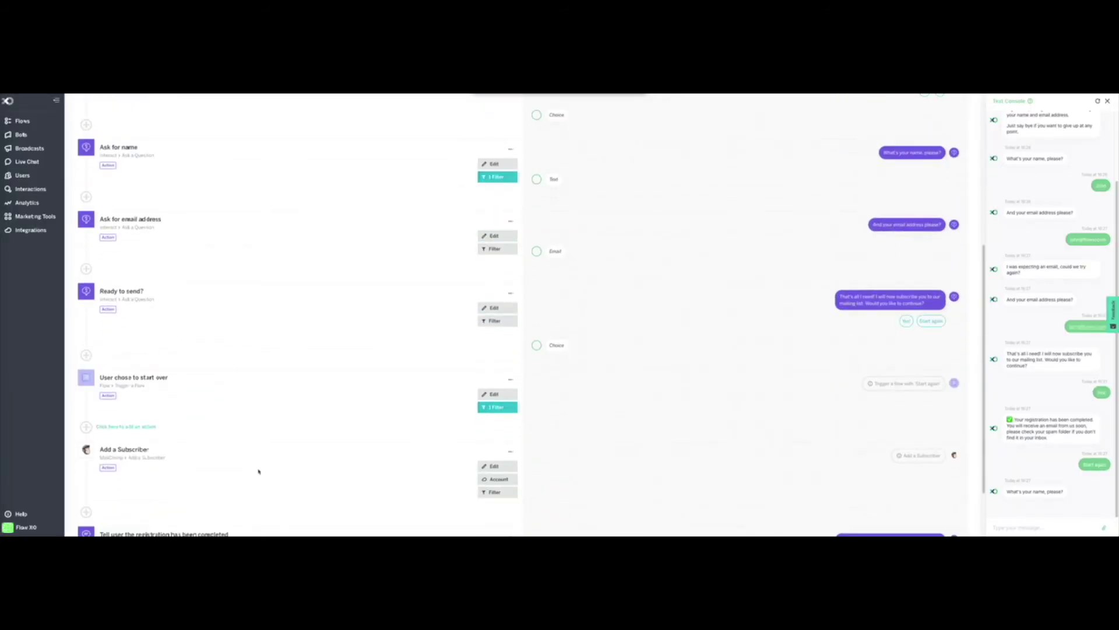
pyautogui.click(482, 466)
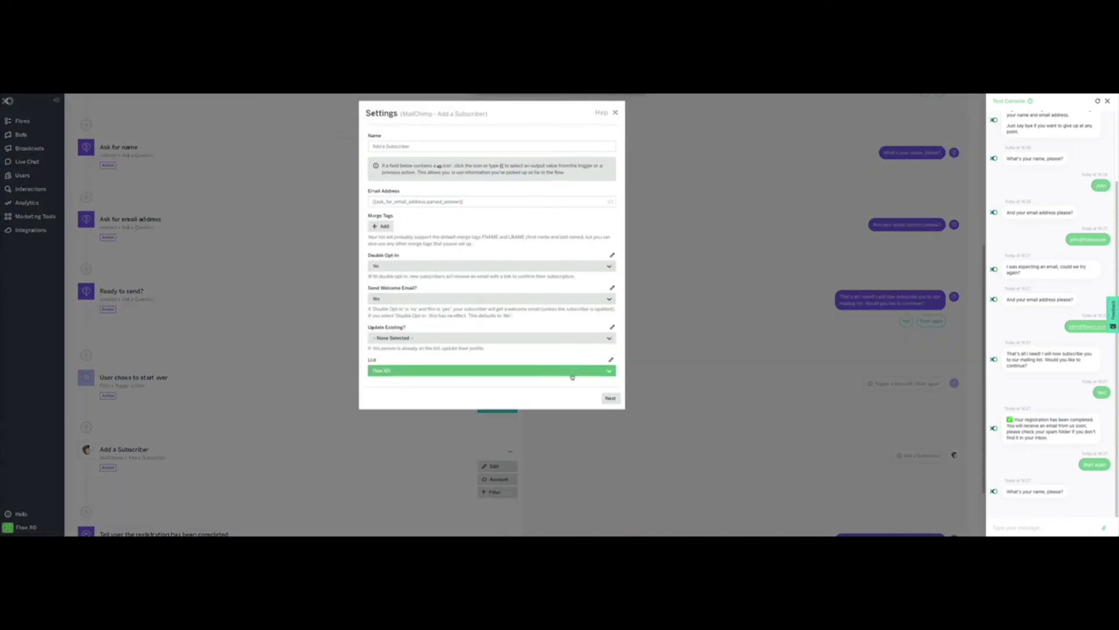
pyautogui.click(534, 434)
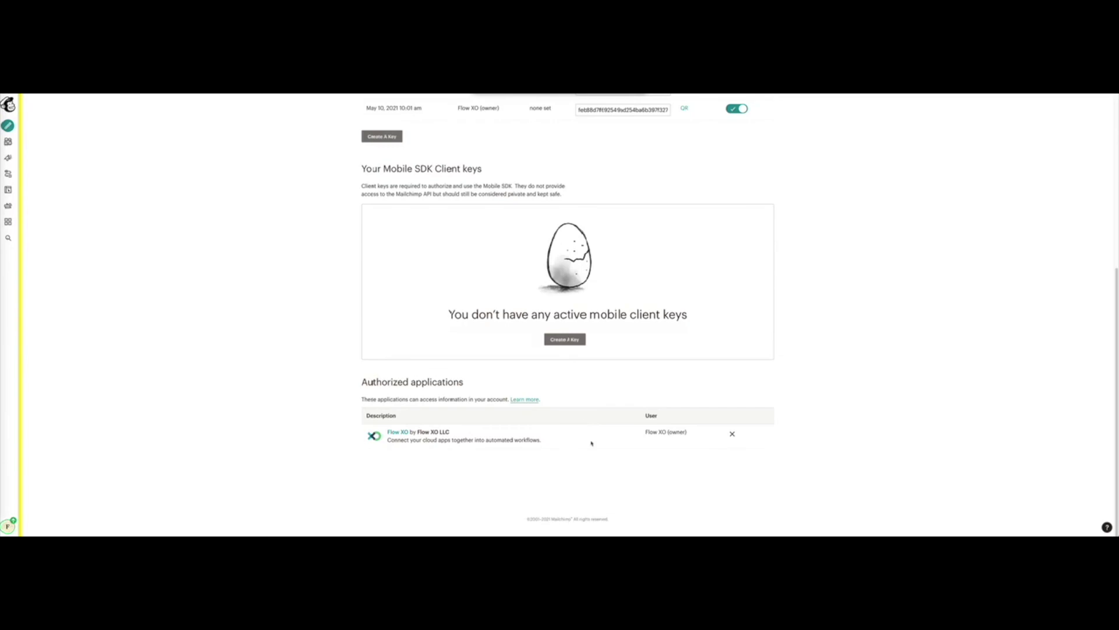
pyautogui.scroll(5, 614, 299)
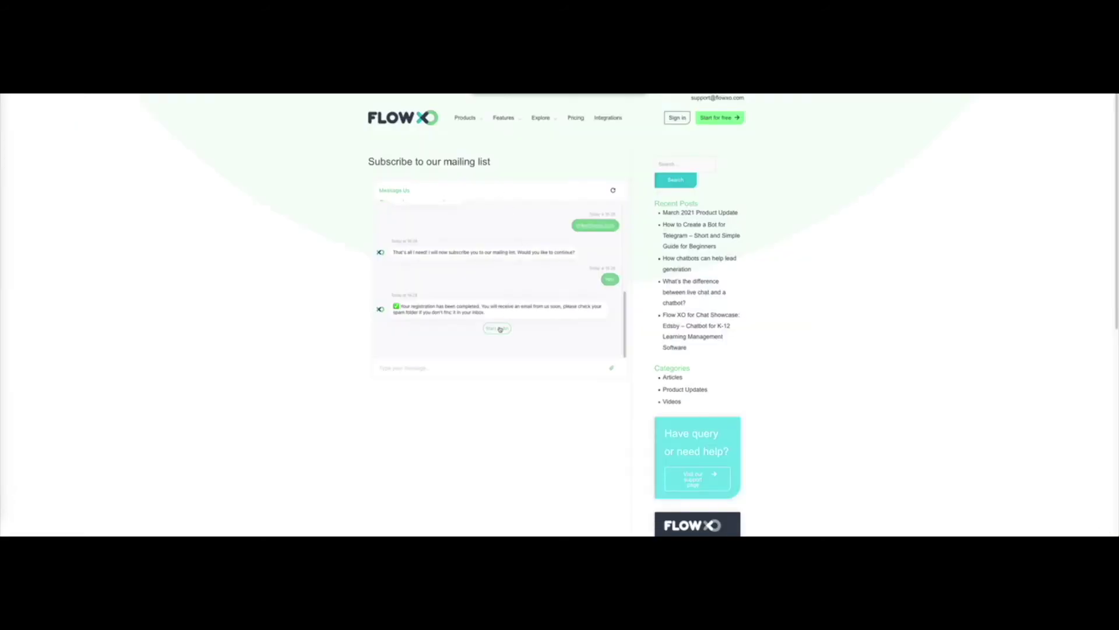
# Step: Run a widget registration with a test name and email, then choose Start again instead of subscribing
pyautogui.click(498, 328)
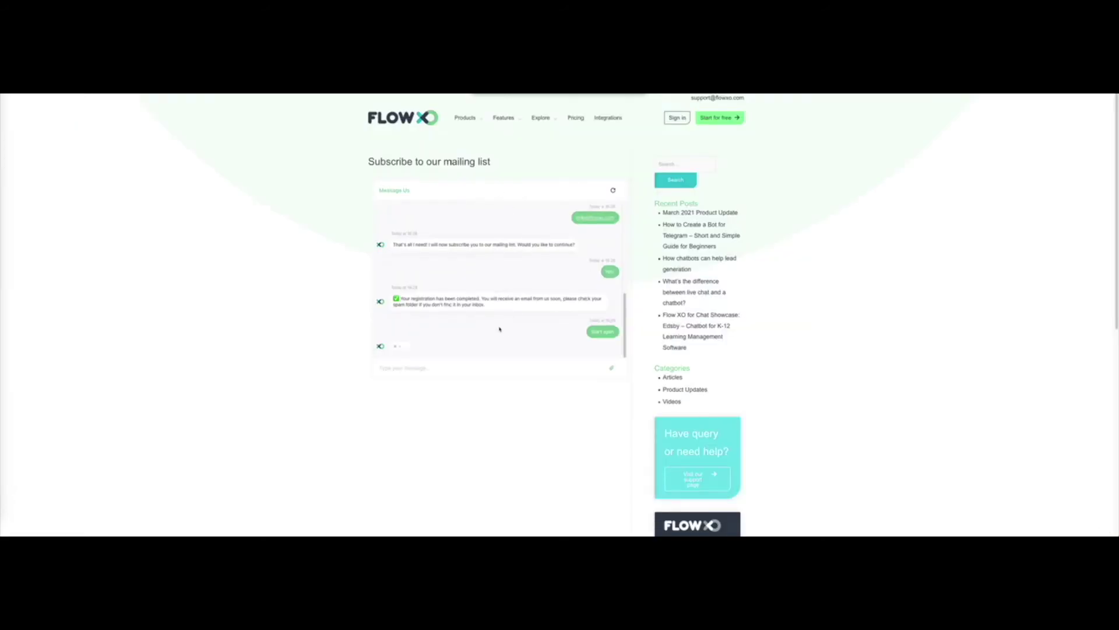
pyautogui.click(465, 373)
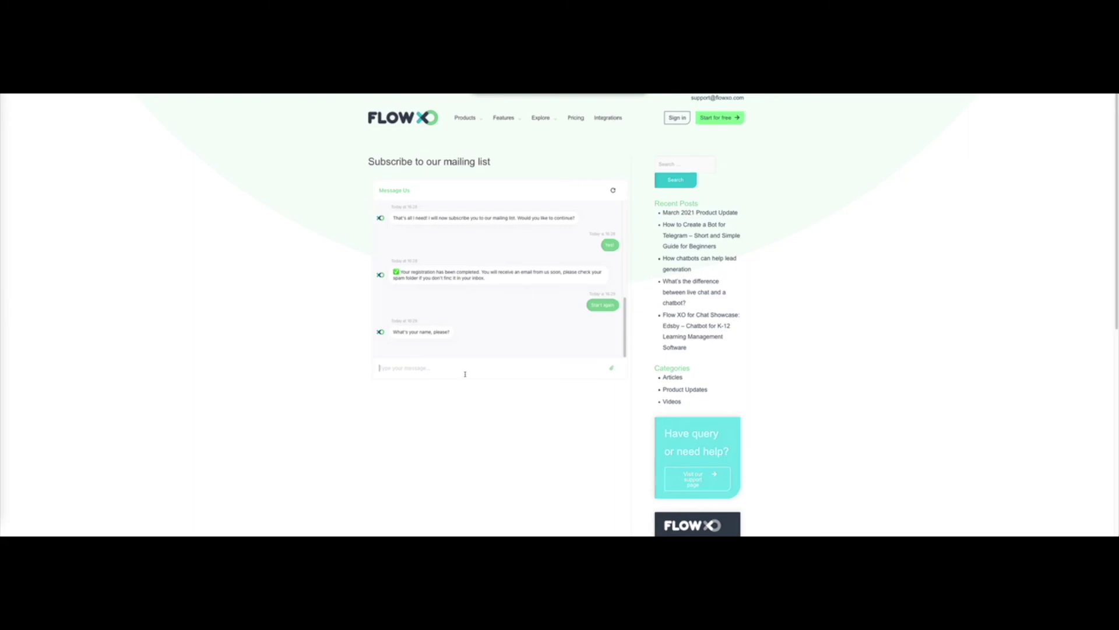
pyautogui.write('Peter')
pyautogui.press('Return')
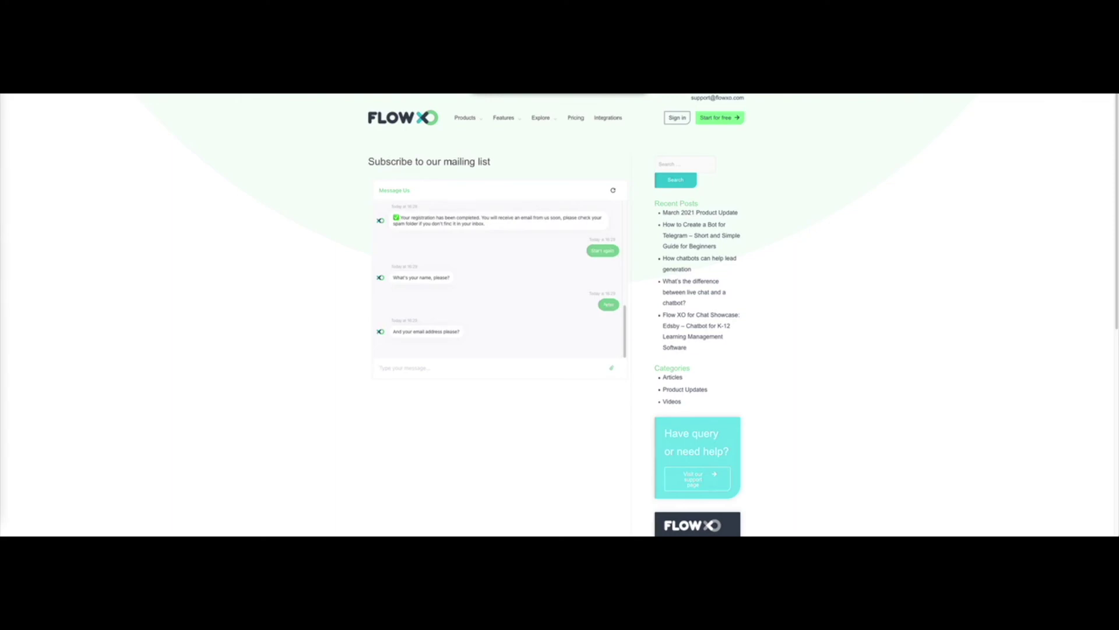
pyautogui.press('Return')
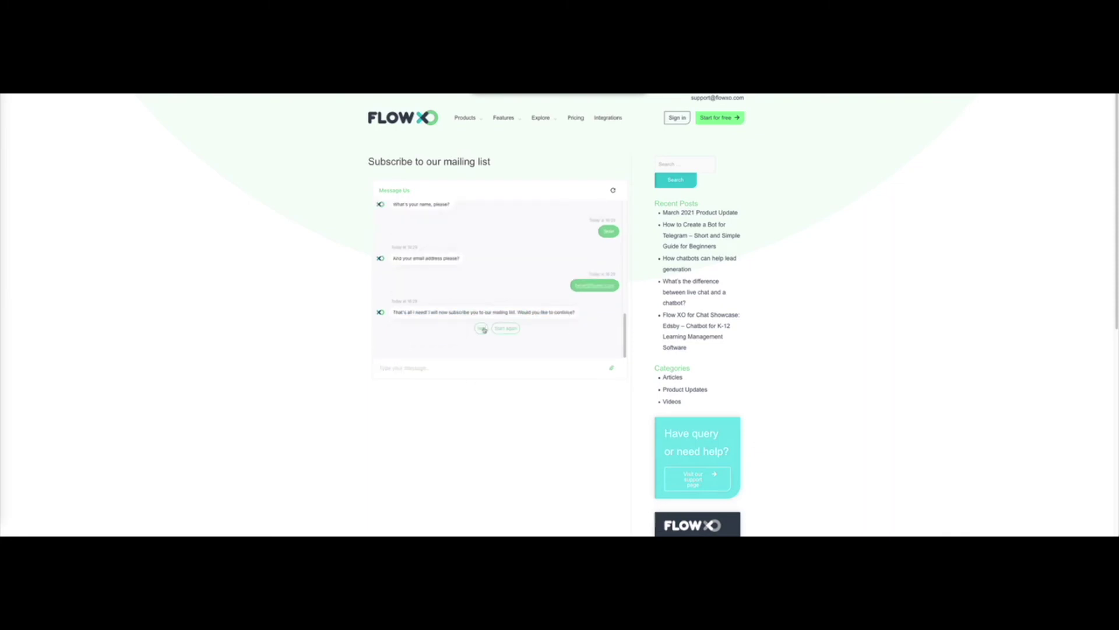
pyautogui.click(505, 328)
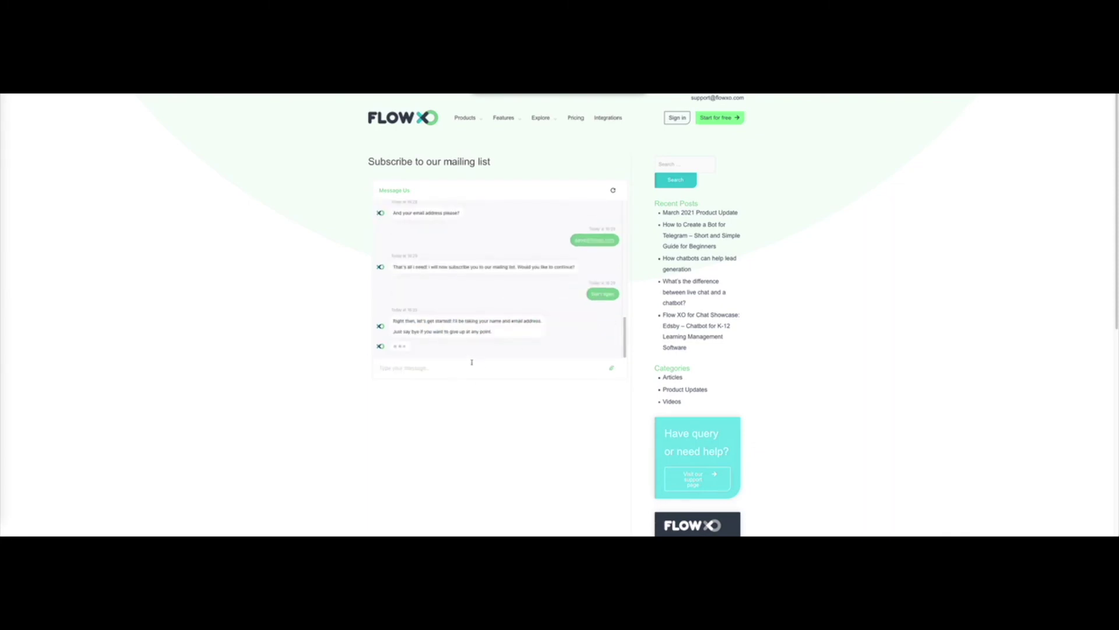
# Step: Register another test name and email, confirm with Yes, and check the registration-complete message
pyautogui.moveTo(408, 295); pyautogui.dragTo(519, 295)
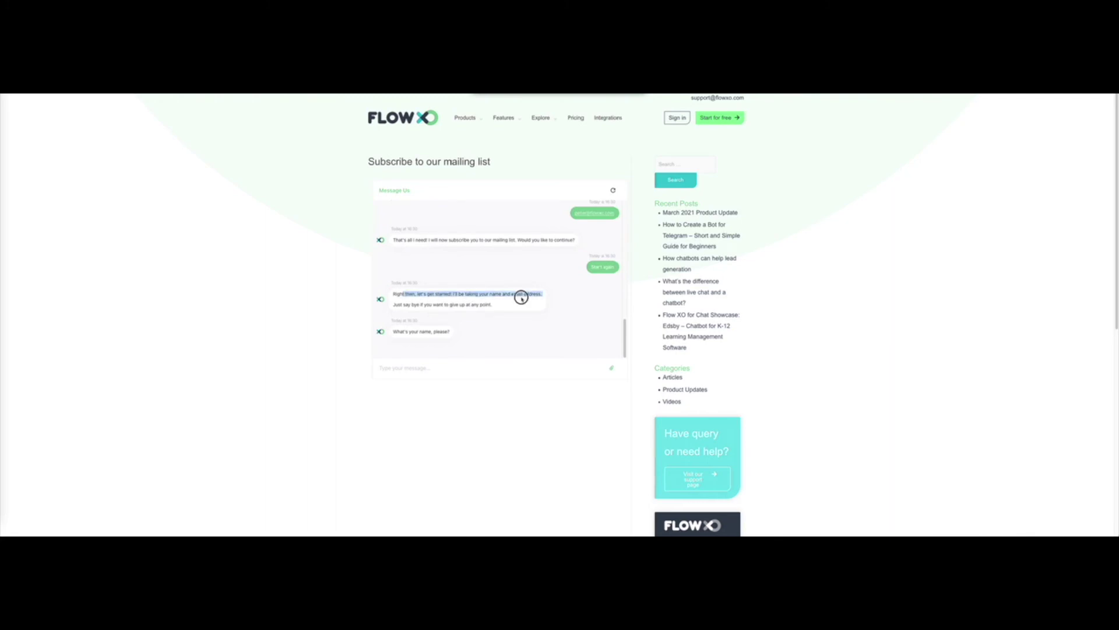
pyautogui.click(333, 95)
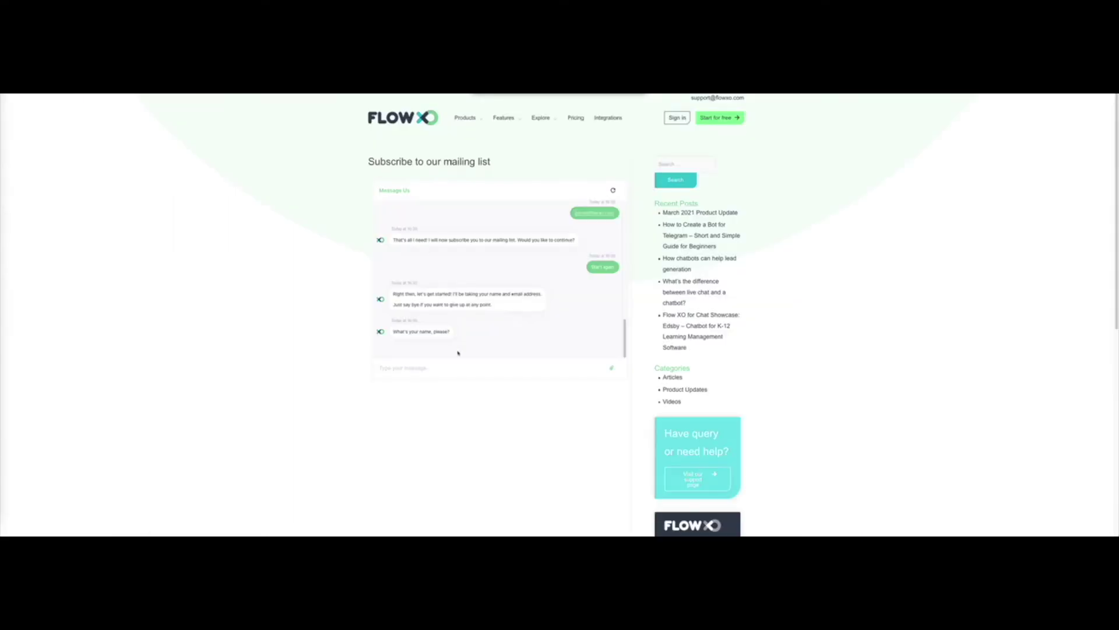
pyautogui.click(442, 367)
pyautogui.write('Anthony')
pyautogui.press('Return')
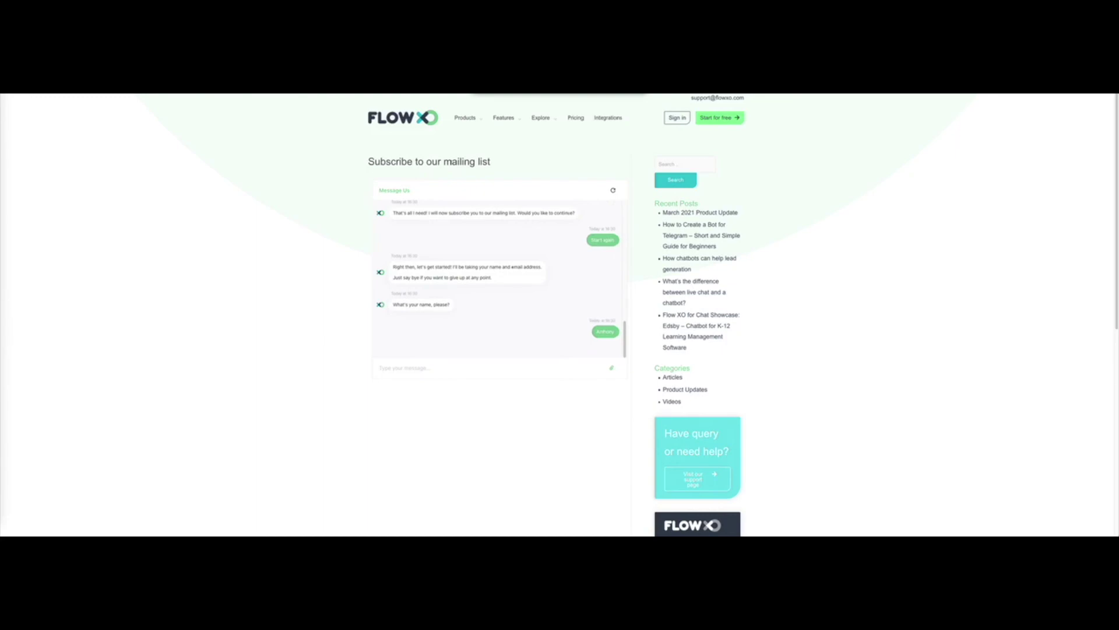
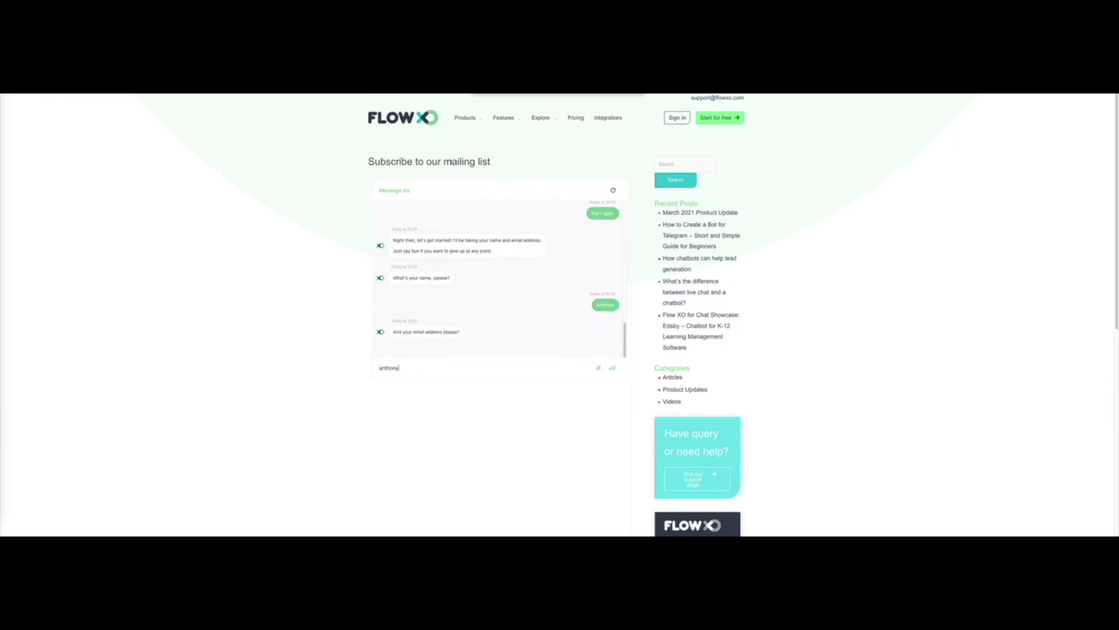
pyautogui.press('Return')
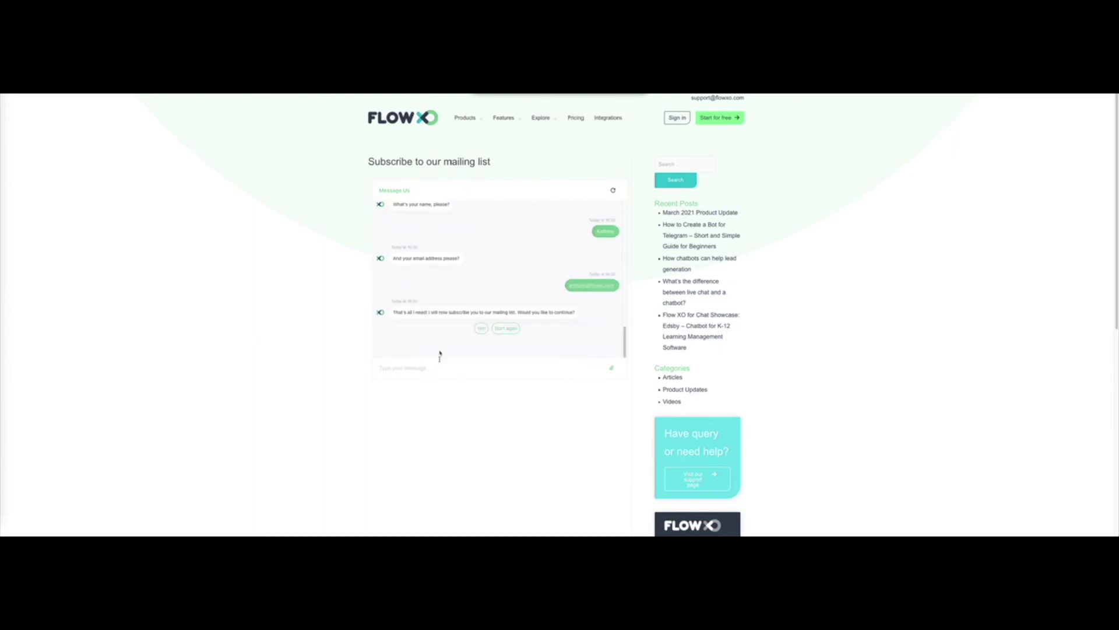
pyautogui.click(481, 329)
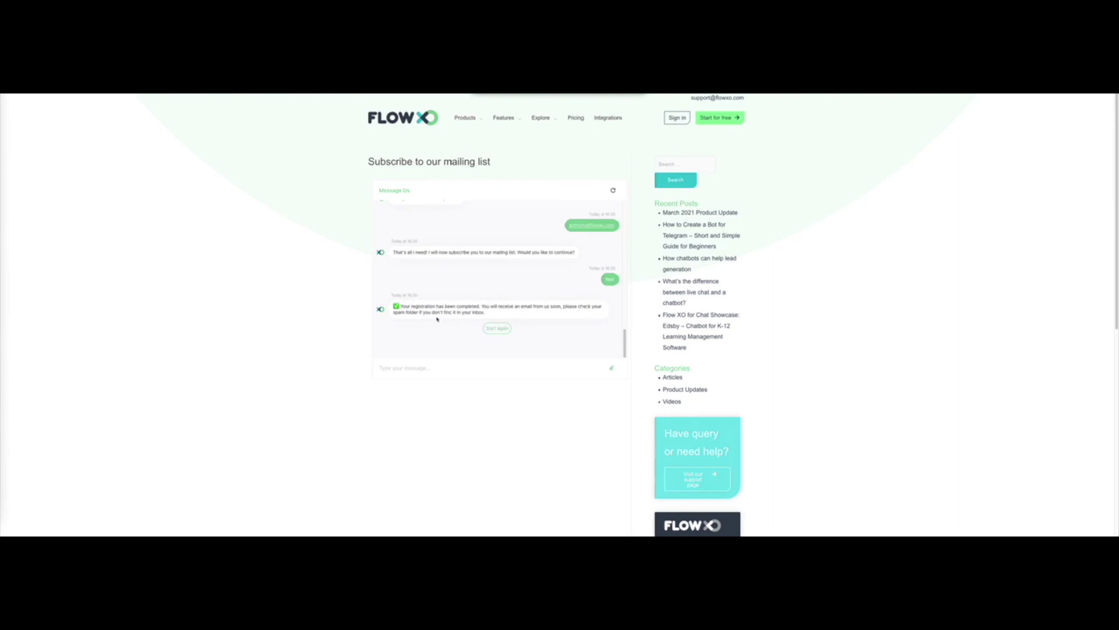
pyautogui.moveTo(414, 309); pyautogui.dragTo(532, 307)
pyautogui.click(528, 295)
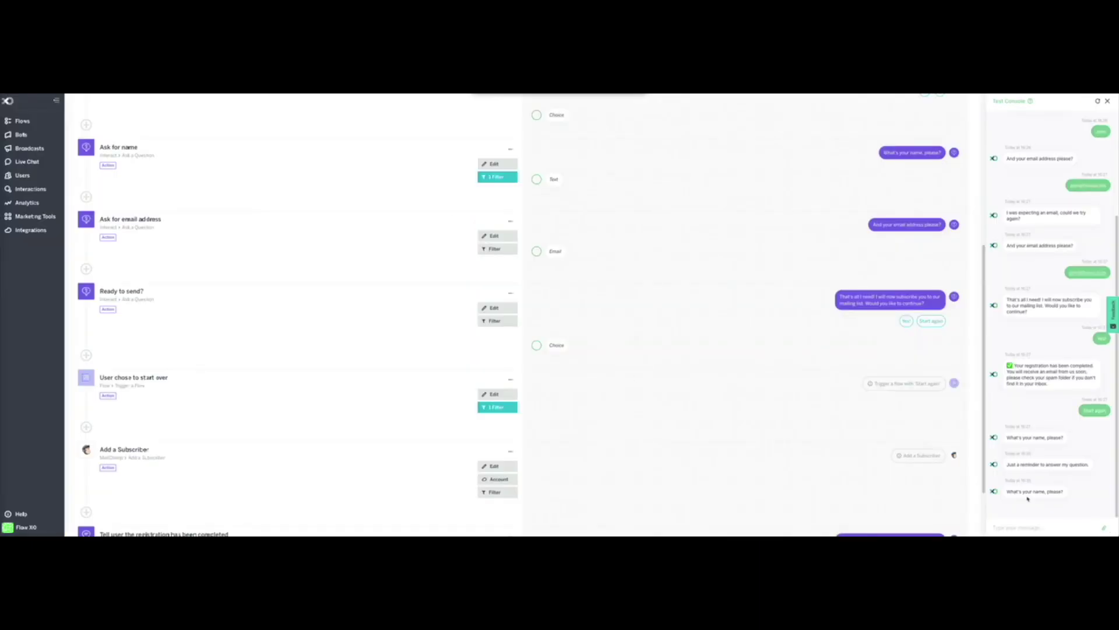
# Step: Review the flow steps, then go to the Integrations page listing the MailChimp connection
pyautogui.scroll(3, 1073, 272)
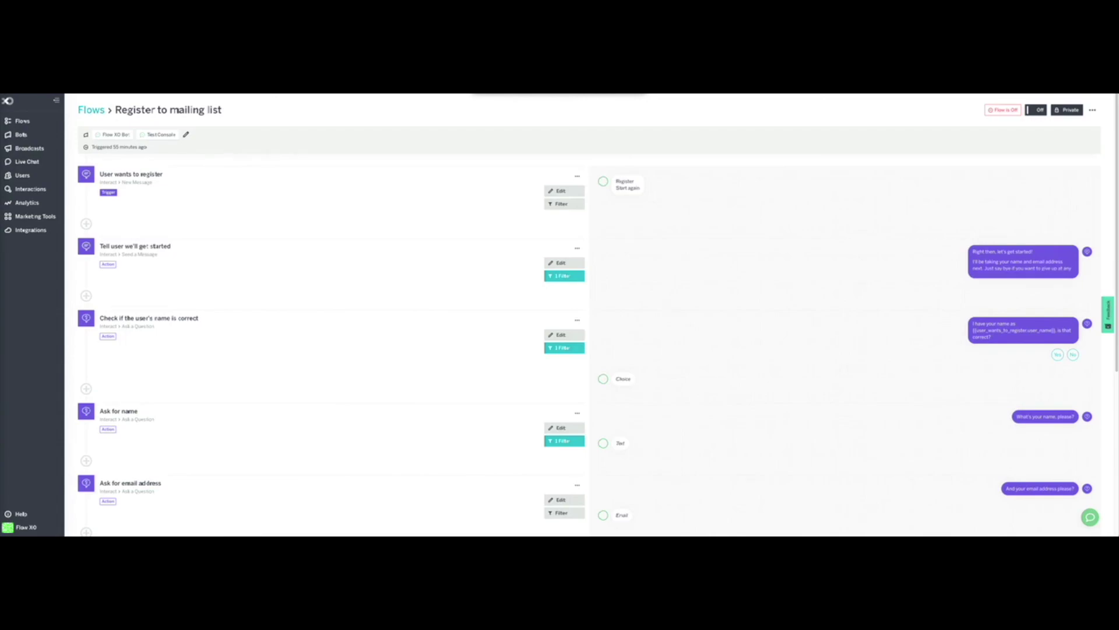
pyautogui.scroll(-5, 325, 503)
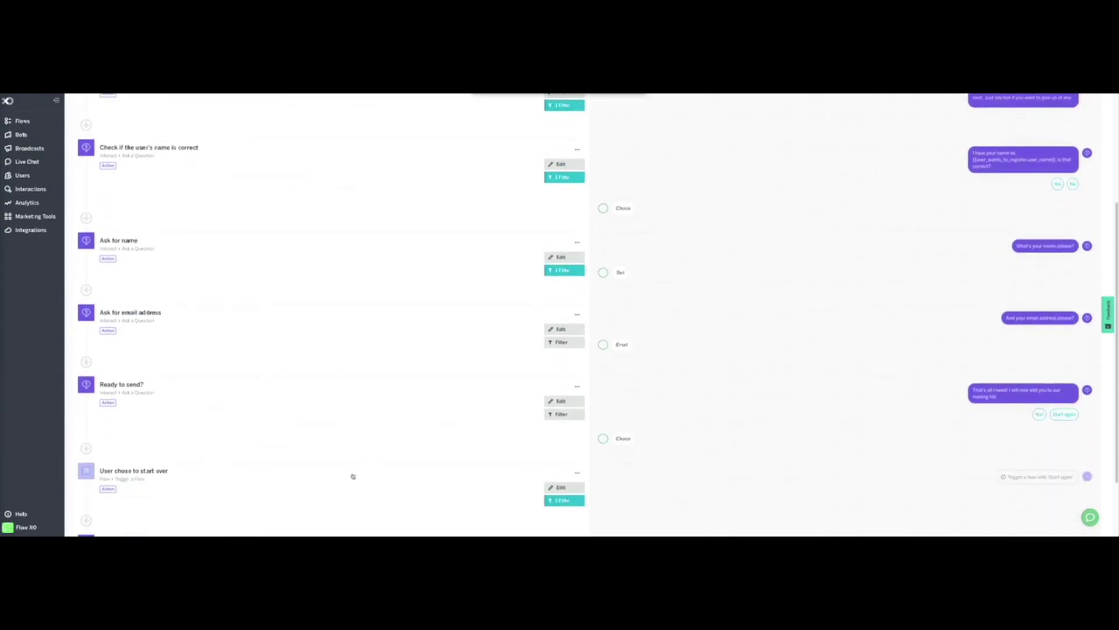
pyautogui.scroll(5, 370, 419)
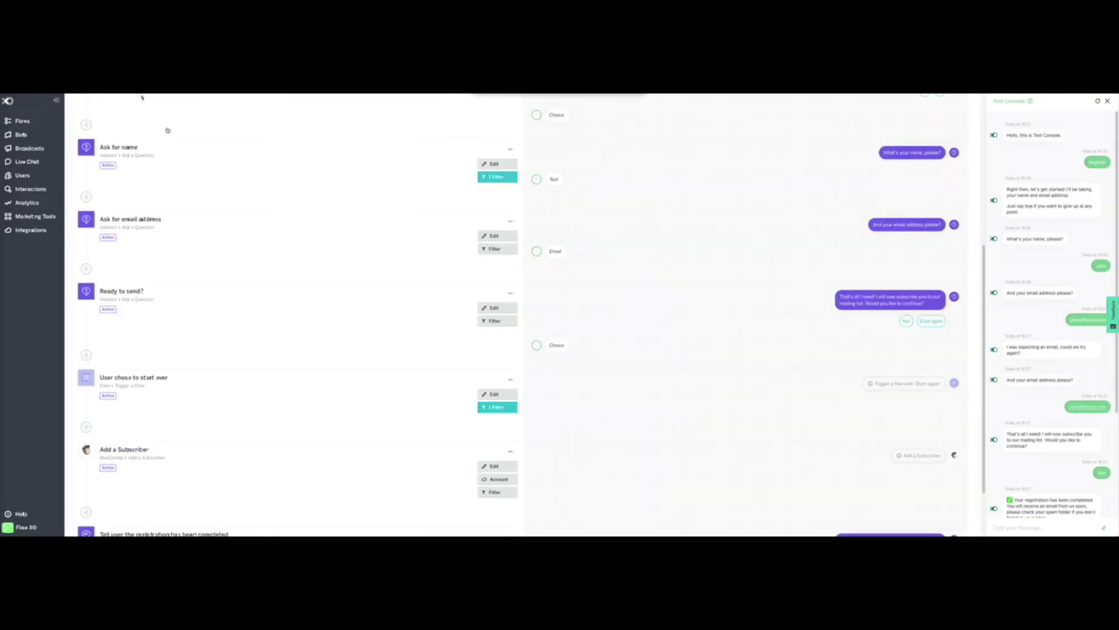
pyautogui.scroll(-2, 319, 435)
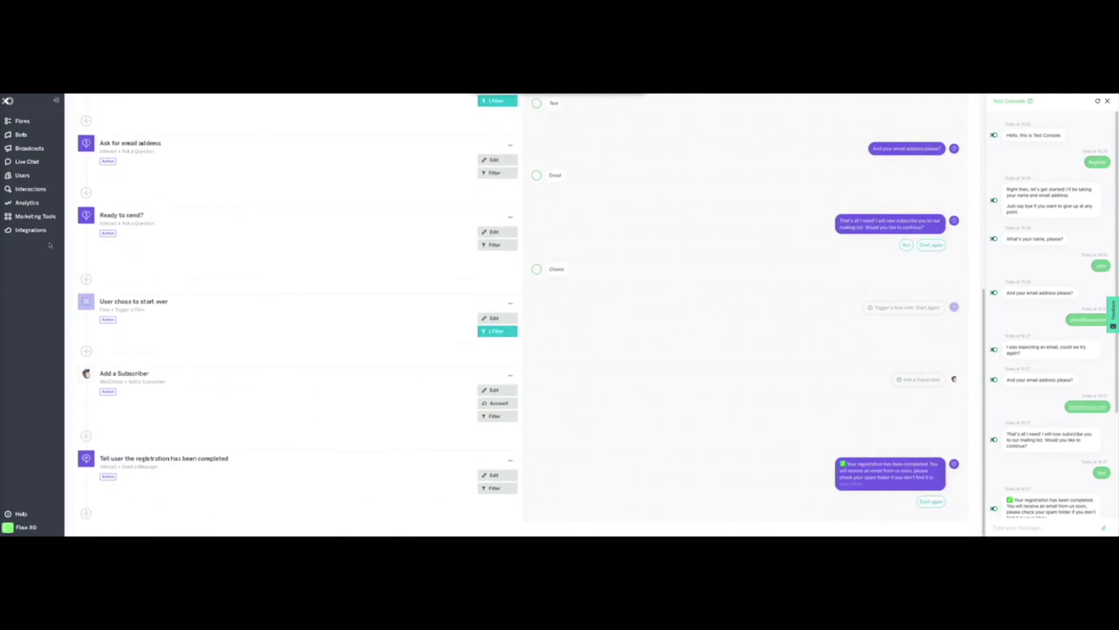
pyautogui.click(35, 230)
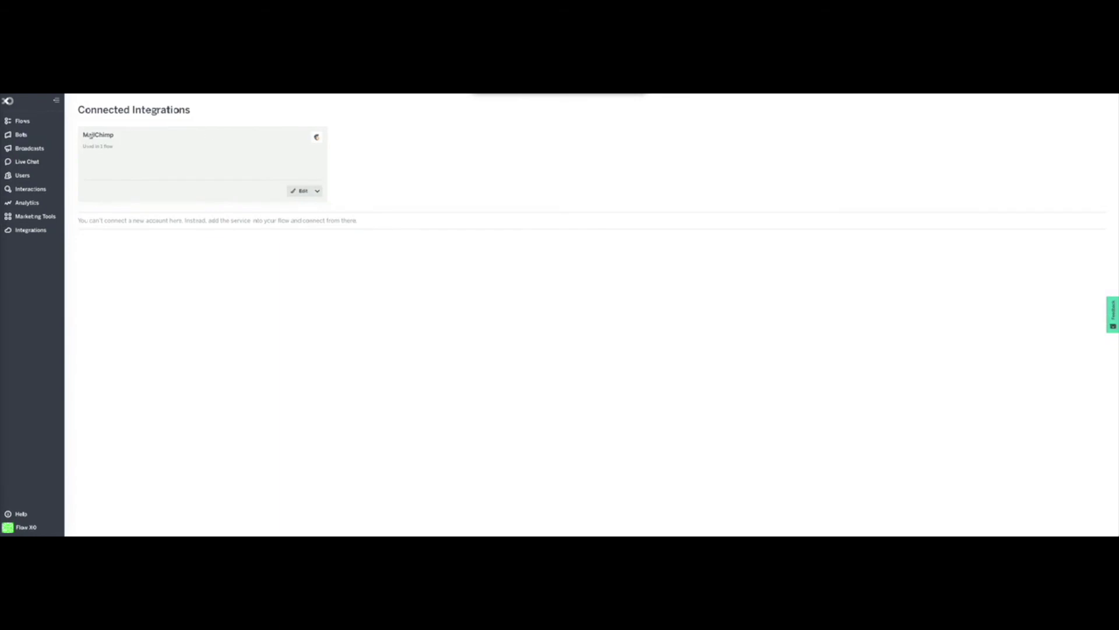